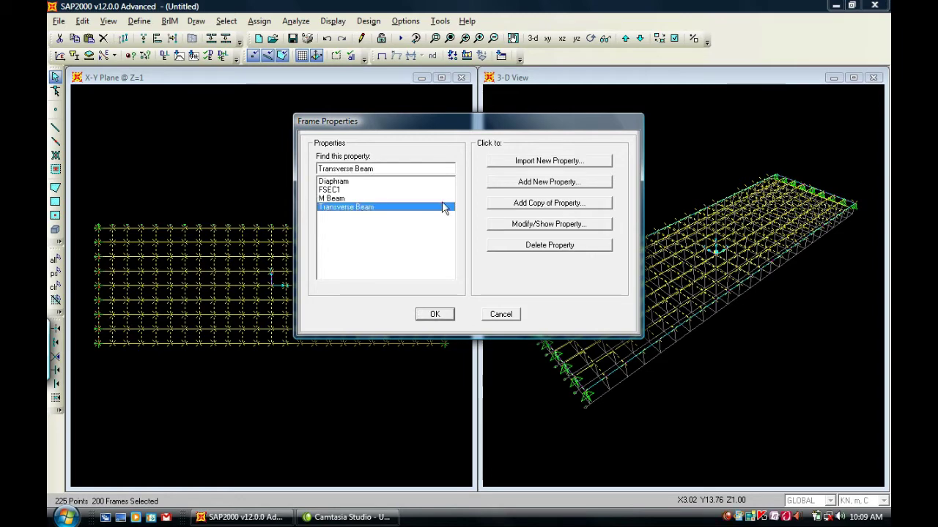
Assign the Transverse Beam section to the selected transverse frames and restore the plain X-Y plane display.
{"action": "left_click", "coordinate": [434, 314]}
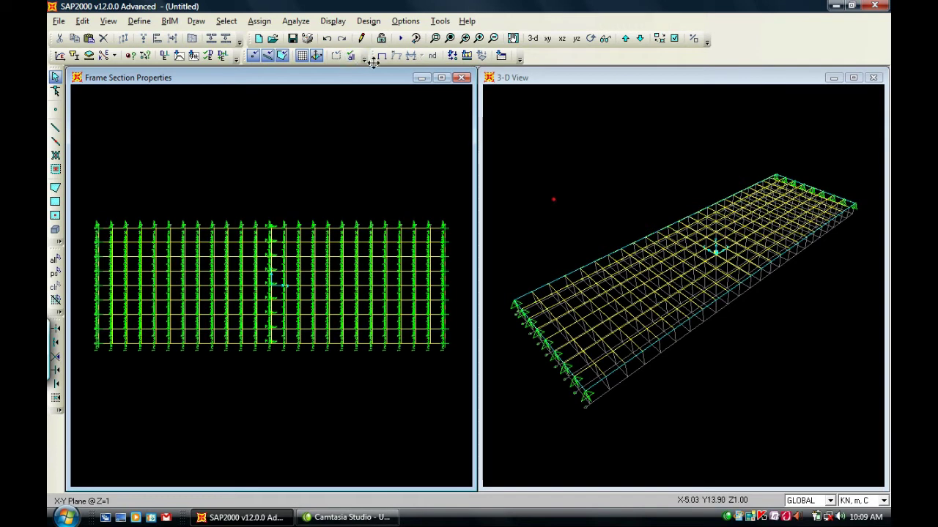
{"action": "left_click", "coordinate": [351, 56]}
{"action": "left_click_drag", "start_coordinate": [92, 214], "coordinate": [111, 341]}
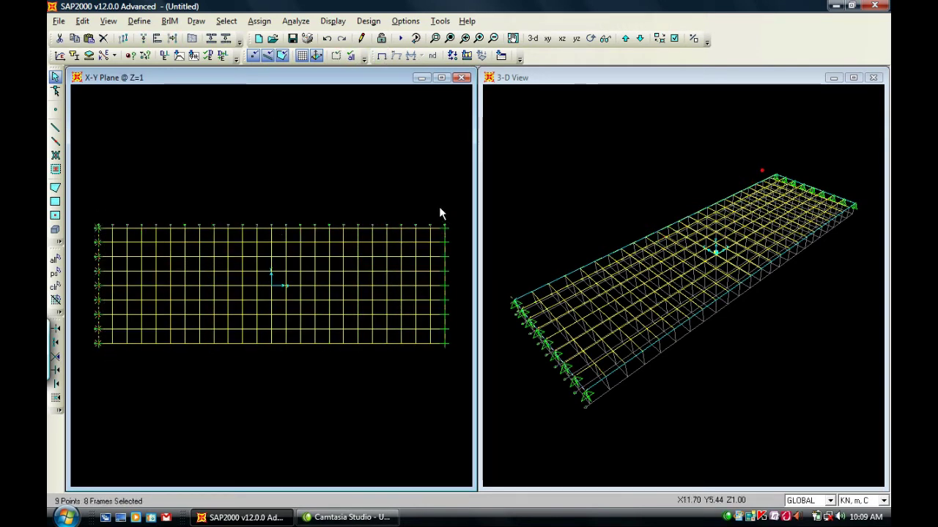
{"action": "left_click_drag", "start_coordinate": [439, 208], "coordinate": [461, 358]}
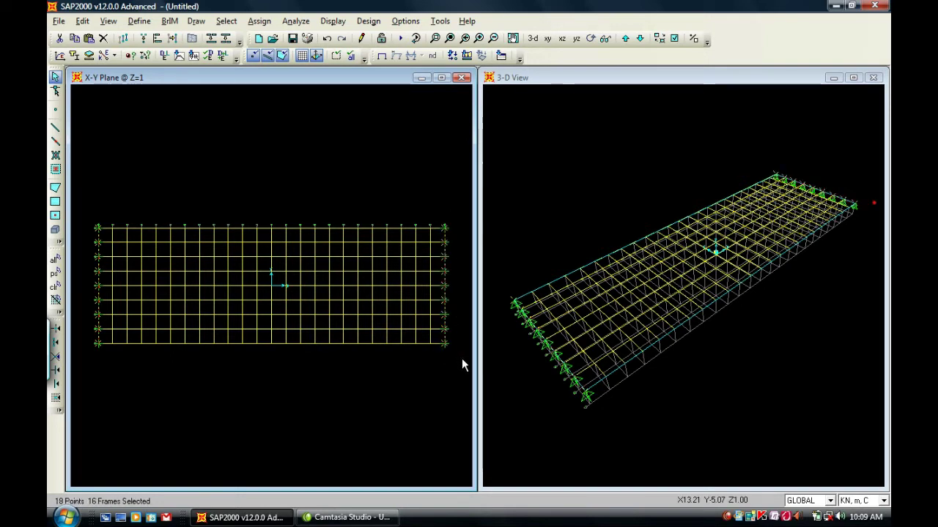
{"action": "left_click_drag", "start_coordinate": [413, 206], "coordinate": [367, 356]}
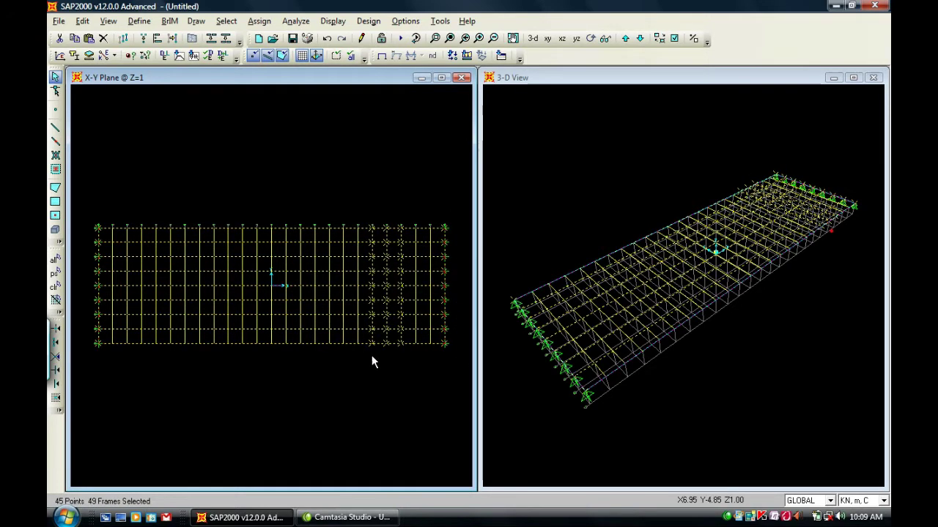
{"action": "left_click_drag", "start_coordinate": [414, 175], "coordinate": [282, 386]}
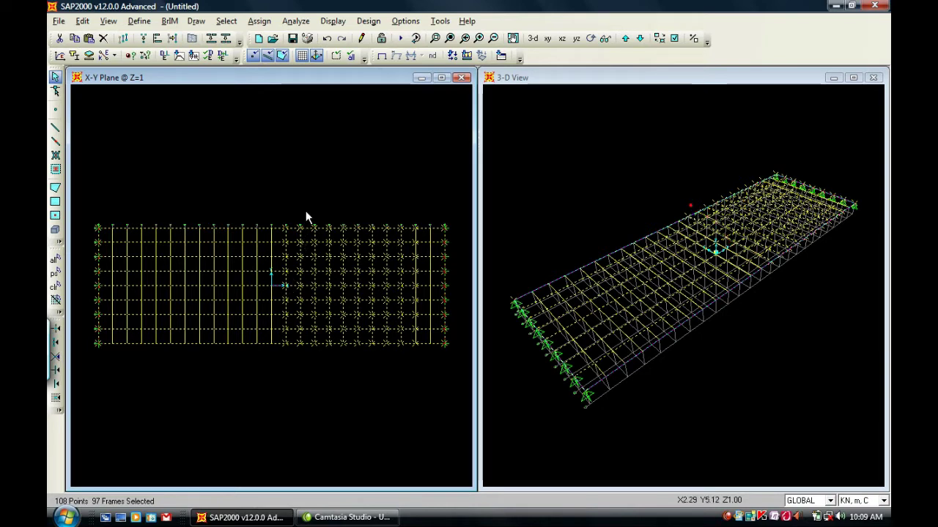
{"action": "left_click_drag", "start_coordinate": [76, 197], "coordinate": [116, 354]}
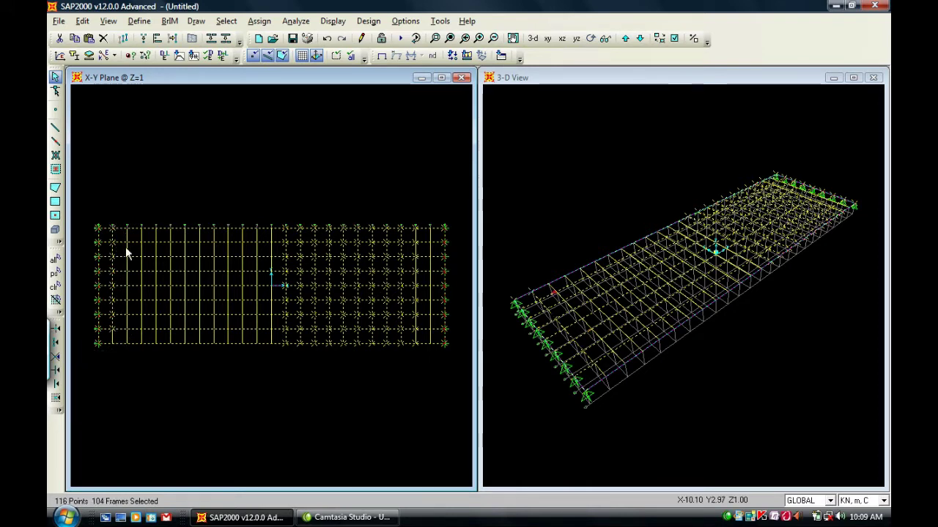
{"action": "left_click", "coordinate": [60, 287]}
Assign the Diaphram section to the transverse frames along both ends of the deck and restore the plain plane display.
{"action": "left_click_drag", "start_coordinate": [94, 211], "coordinate": [102, 353]}
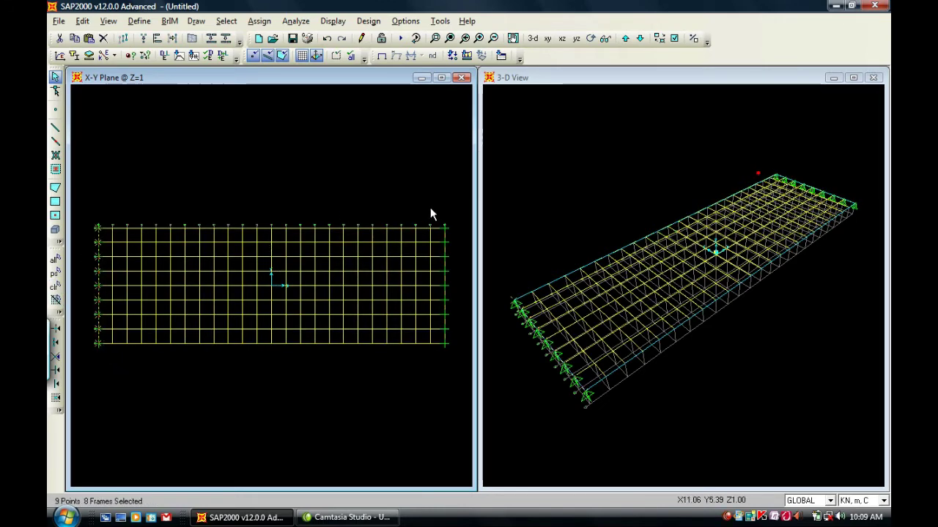
{"action": "left_click_drag", "start_coordinate": [437, 209], "coordinate": [474, 418]}
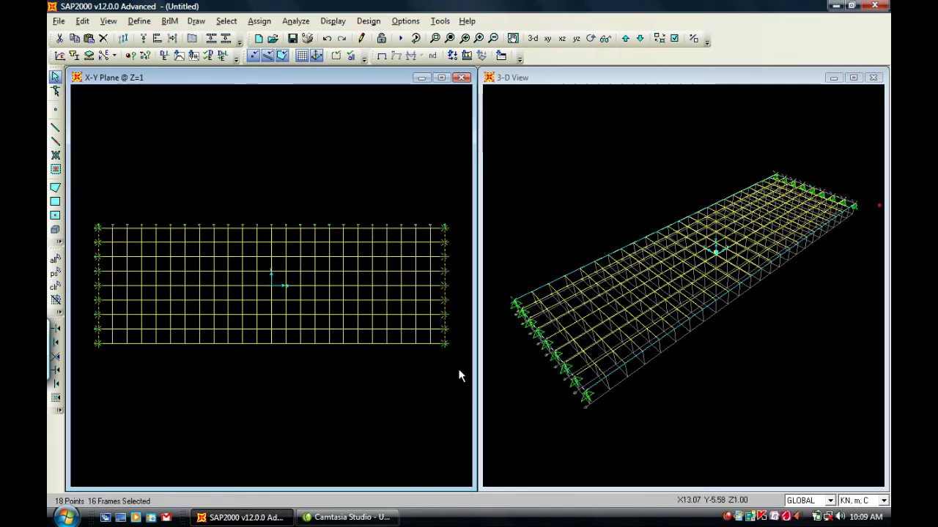
{"action": "left_click", "coordinate": [260, 20]}
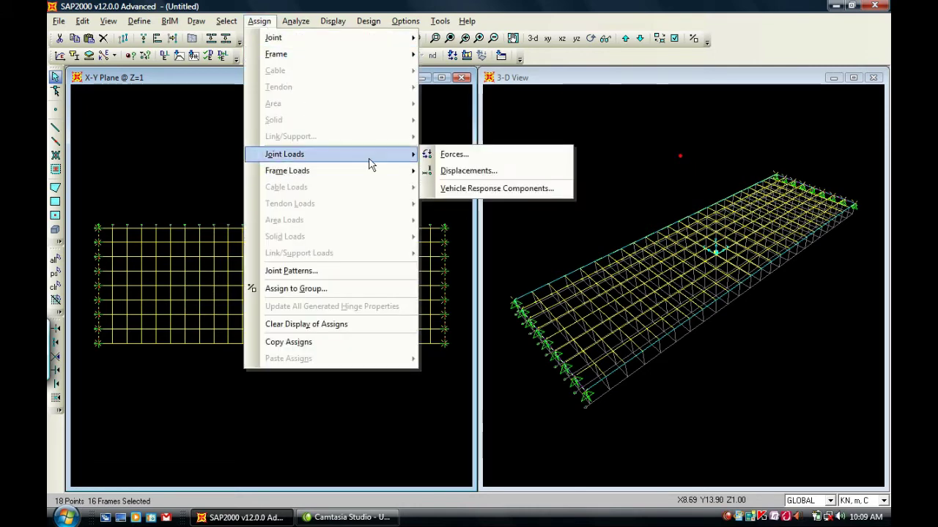
{"action": "mouse_move", "coordinate": [396, 59]}
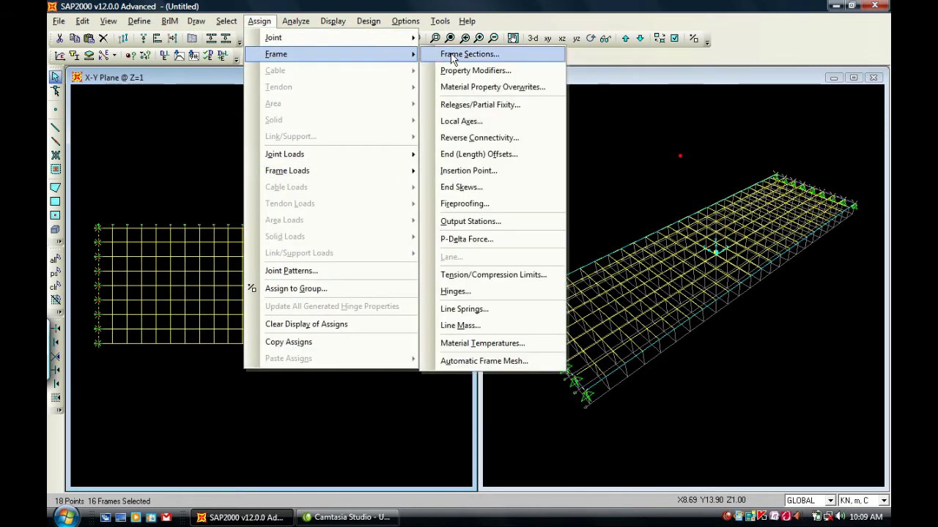
{"action": "left_click", "coordinate": [463, 55]}
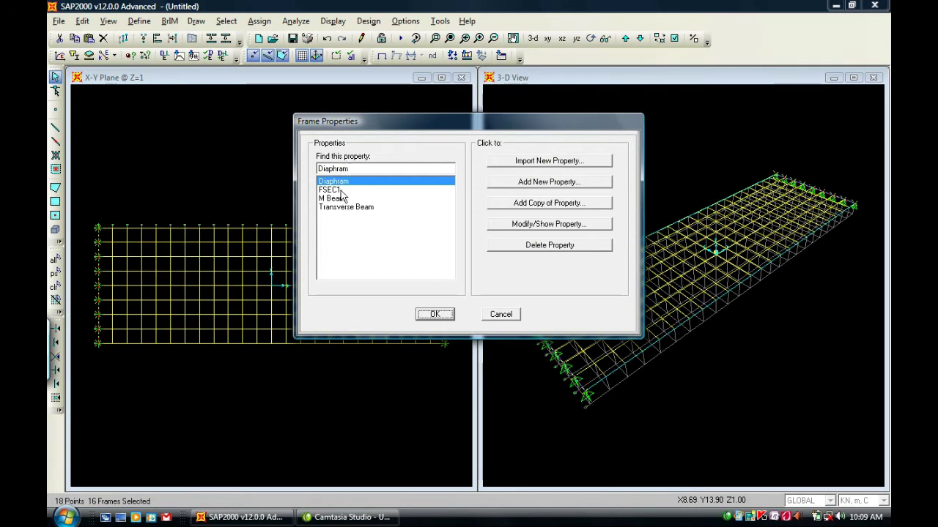
{"action": "left_click", "coordinate": [435, 314]}
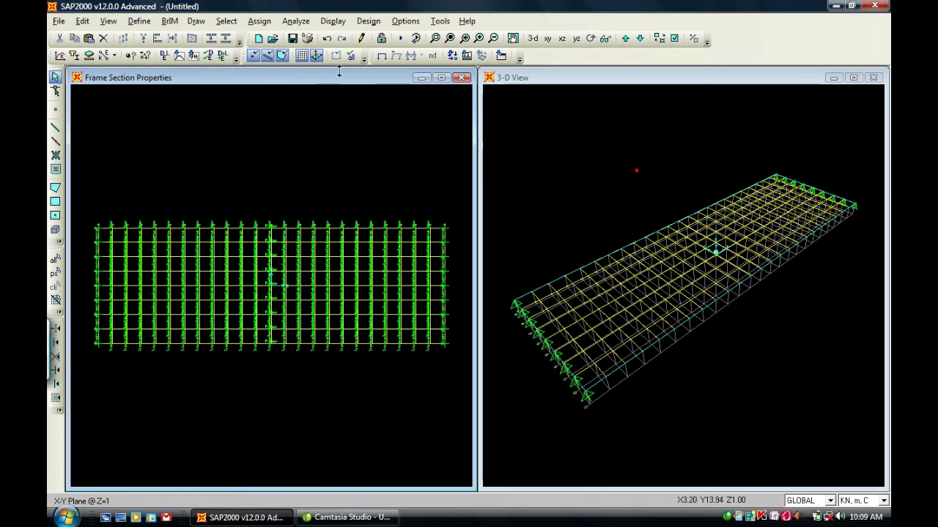
{"action": "left_click", "coordinate": [381, 56]}
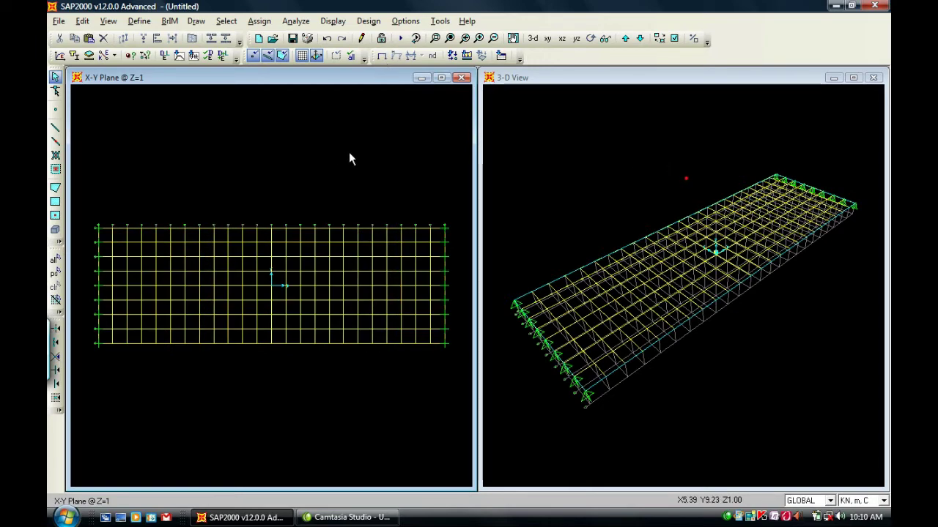
Save the model as "model" in a new Desktop folder named "kuppi".
{"action": "key", "text": "ctrl+s"}
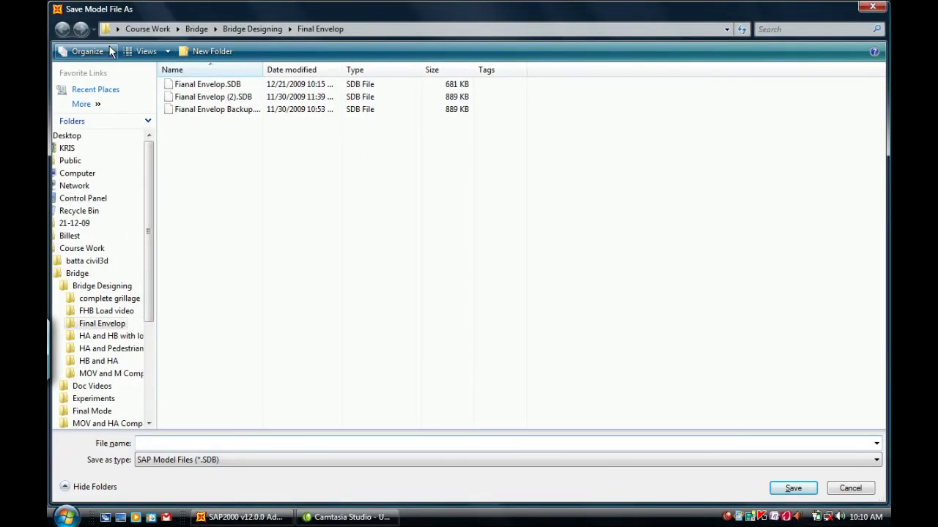
{"action": "left_click", "coordinate": [88, 136]}
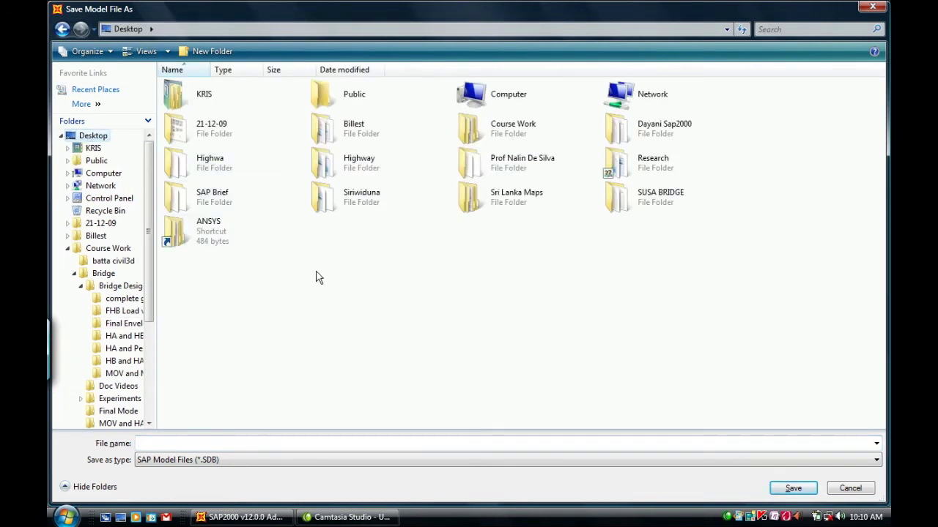
{"action": "type", "text": "kuppi"}
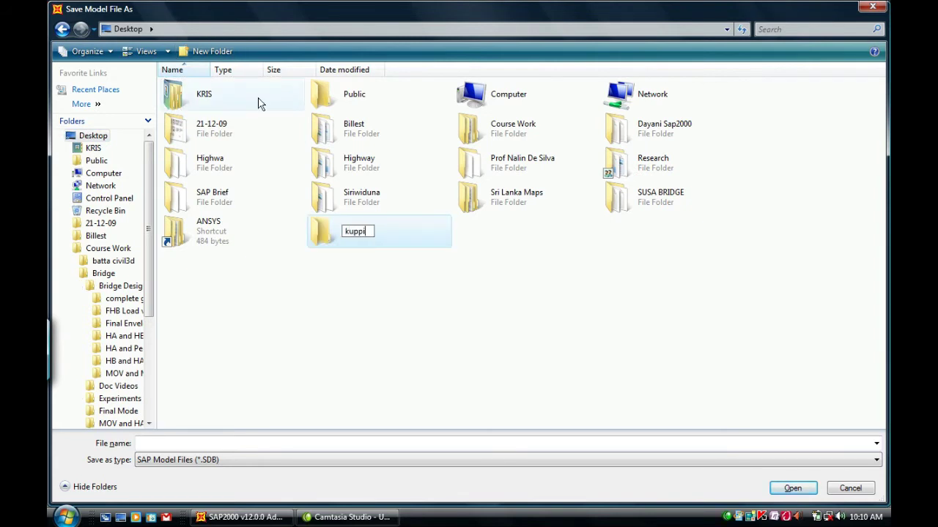
{"action": "key", "text": "Return"}
{"action": "key", "text": "Return"}
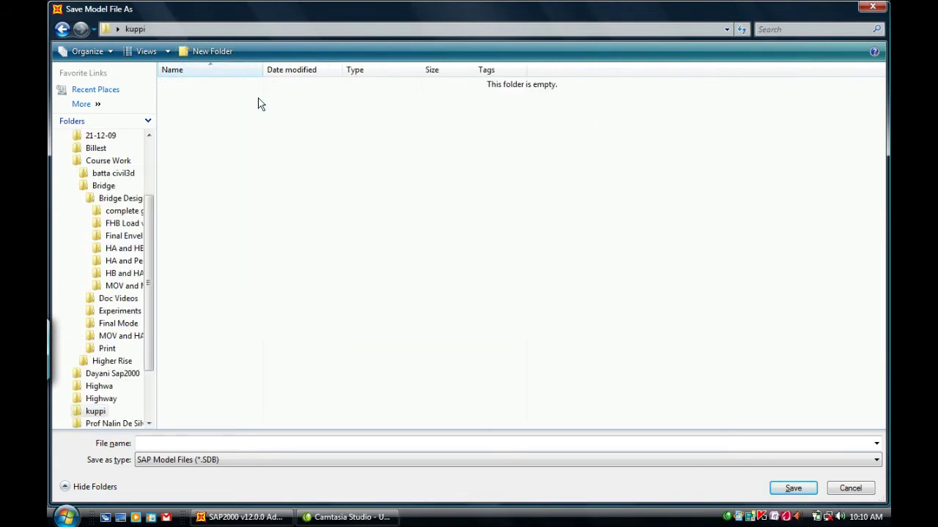
{"action": "left_click", "coordinate": [355, 442]}
{"action": "type", "text": "model"}
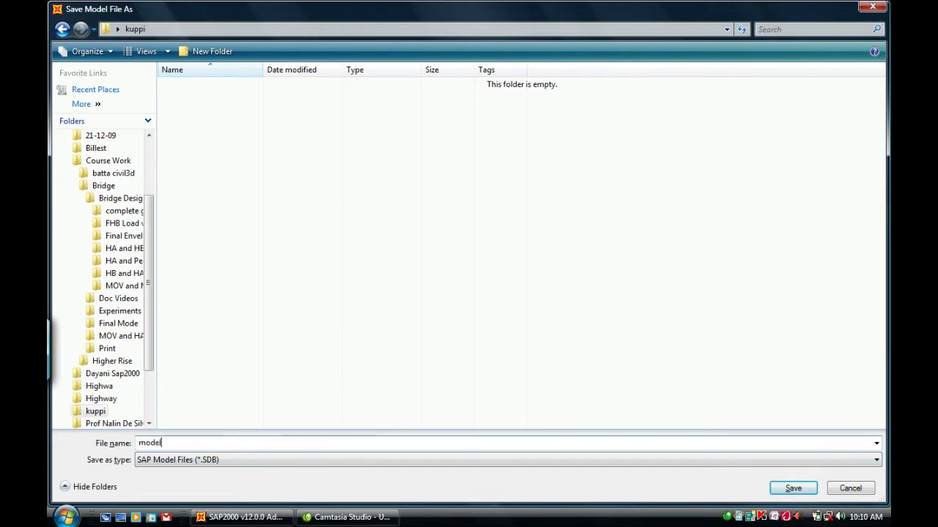
{"action": "key", "text": "Return"}
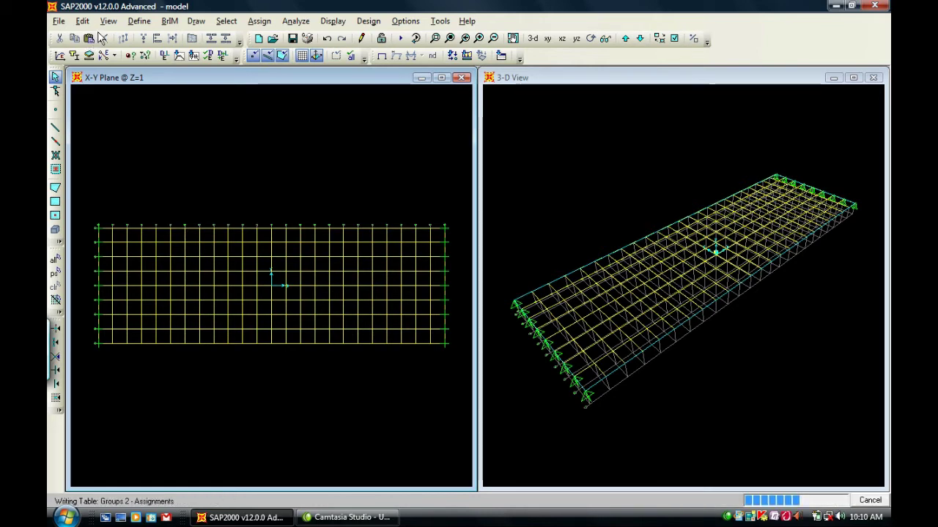
Save a copy of the model as "2 Loading" in the kuppi folder.
{"action": "left_click", "coordinate": [57, 21]}
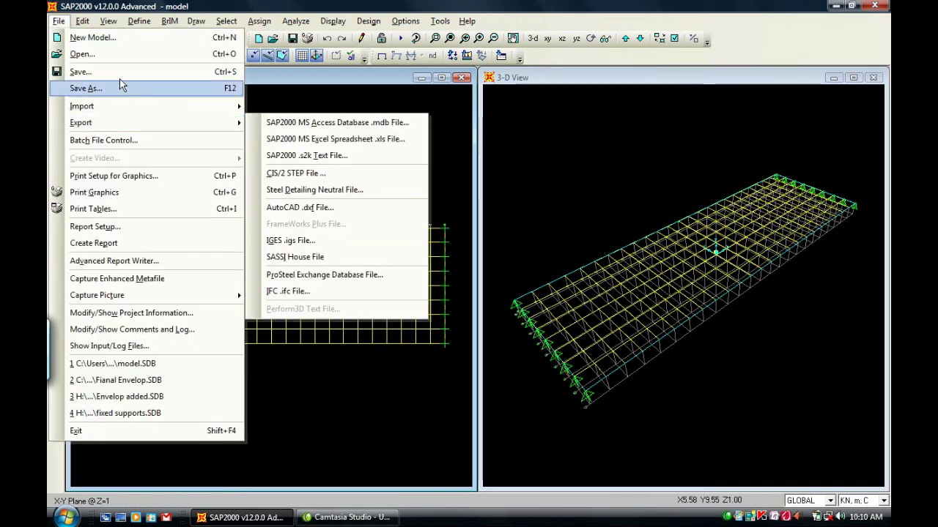
{"action": "left_click", "coordinate": [121, 89]}
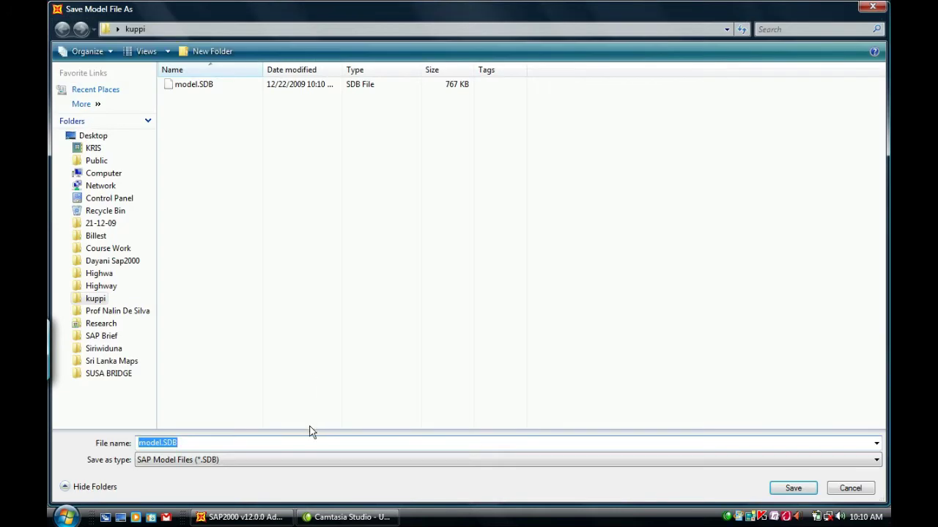
{"action": "key", "text": "BackSpace"}
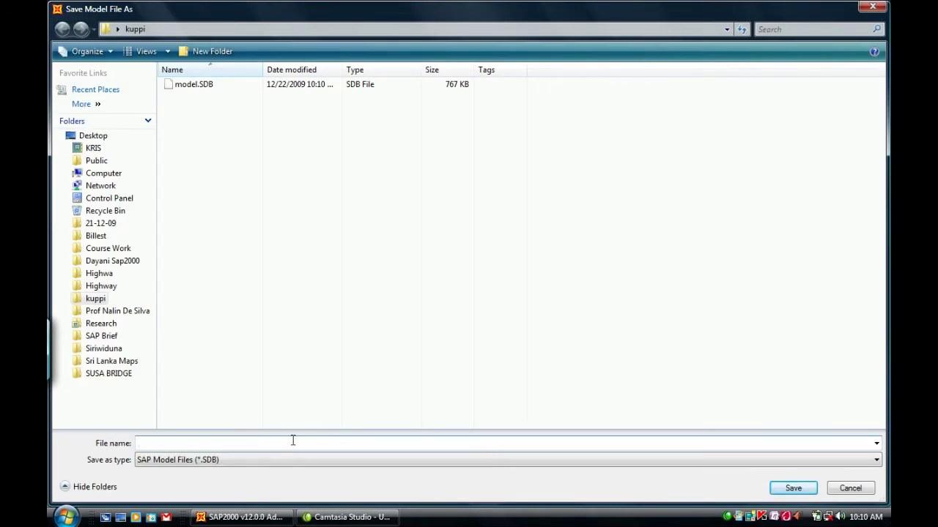
{"action": "type", "text": "2 Loading"}
{"action": "key", "text": "Return"}
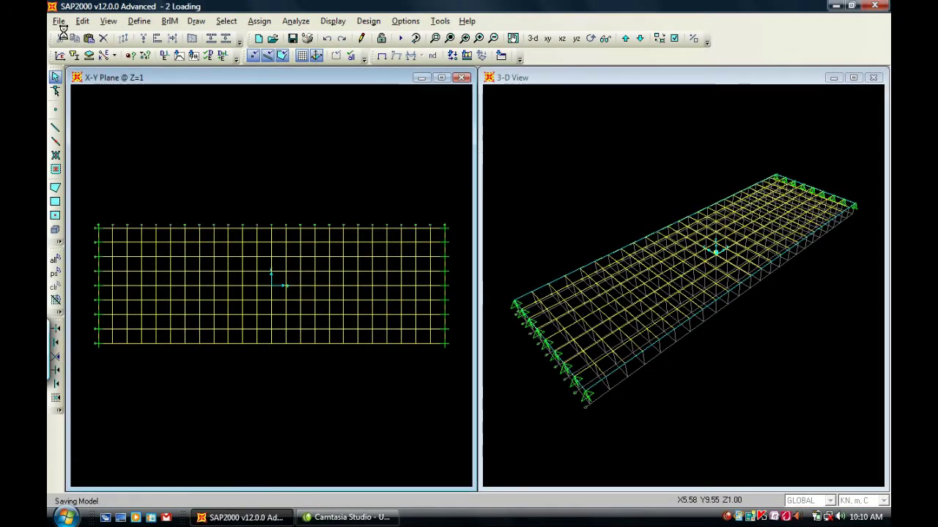
Rename the saved file model.SDB as "1 model.SDB" from the save dialog and return to the model without saving again.
{"action": "left_click", "coordinate": [59, 21]}
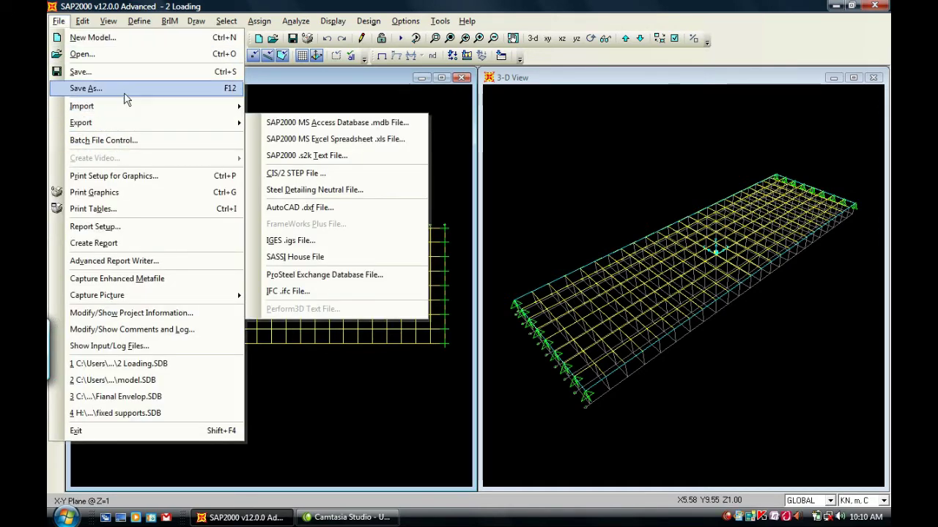
{"action": "left_click", "coordinate": [131, 93]}
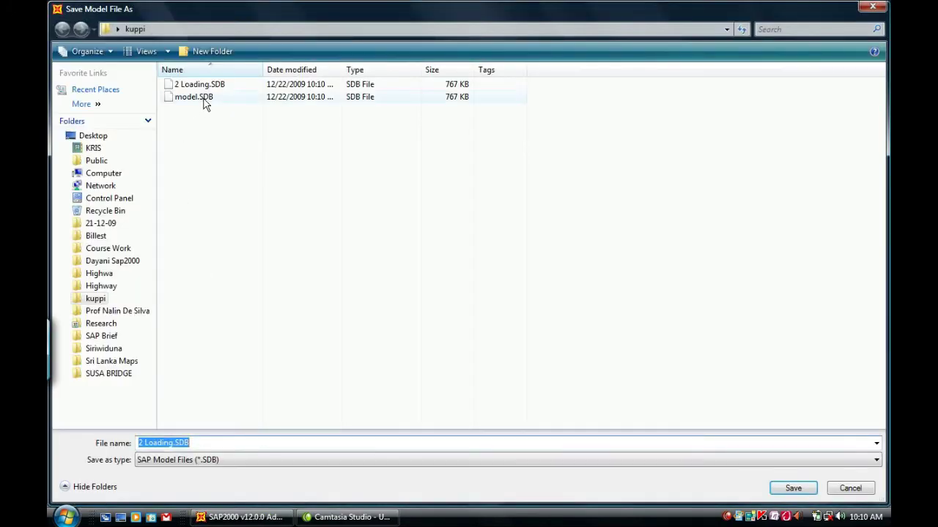
{"action": "left_click", "coordinate": [204, 101]}
{"action": "double_click", "coordinate": [214, 102]}
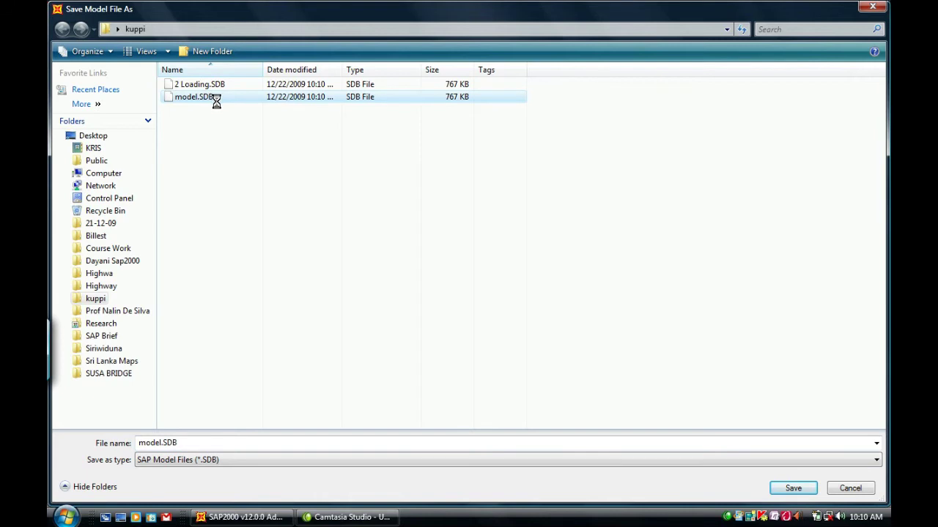
{"action": "right_click", "coordinate": [216, 101]}
{"action": "left_click", "coordinate": [276, 354]}
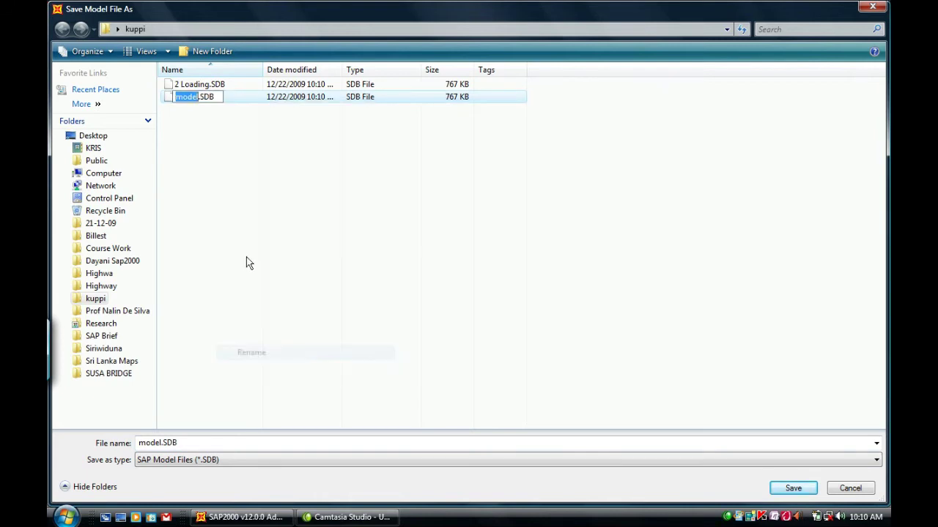
{"action": "left_click", "coordinate": [173, 97]}
{"action": "type", "text": "1"}
{"action": "left_click", "coordinate": [255, 178]}
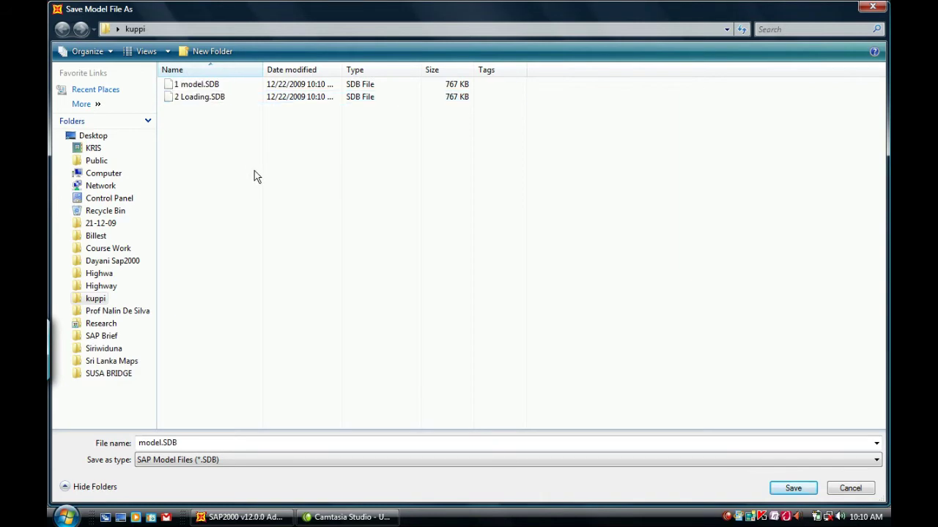
{"action": "double_click", "coordinate": [55, 8]}
{"action": "key", "text": "F1"}
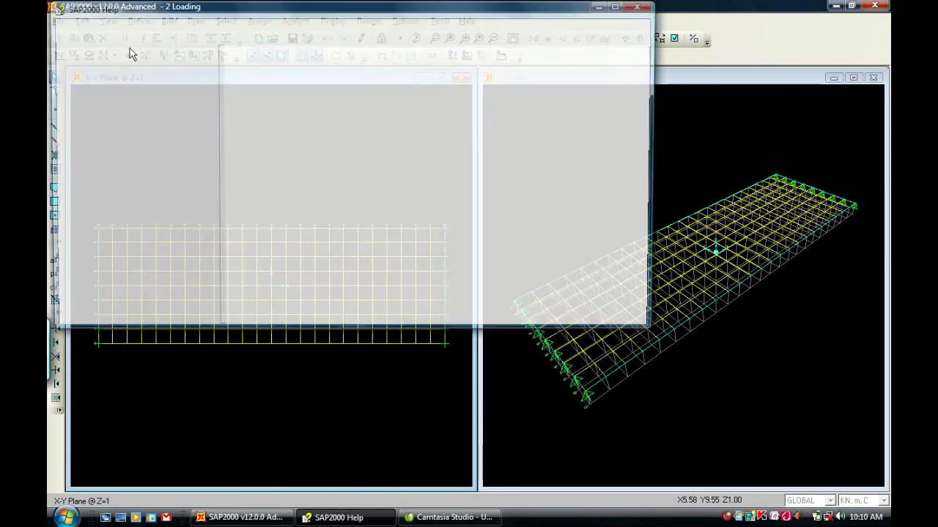
{"action": "left_click", "coordinate": [640, 6]}
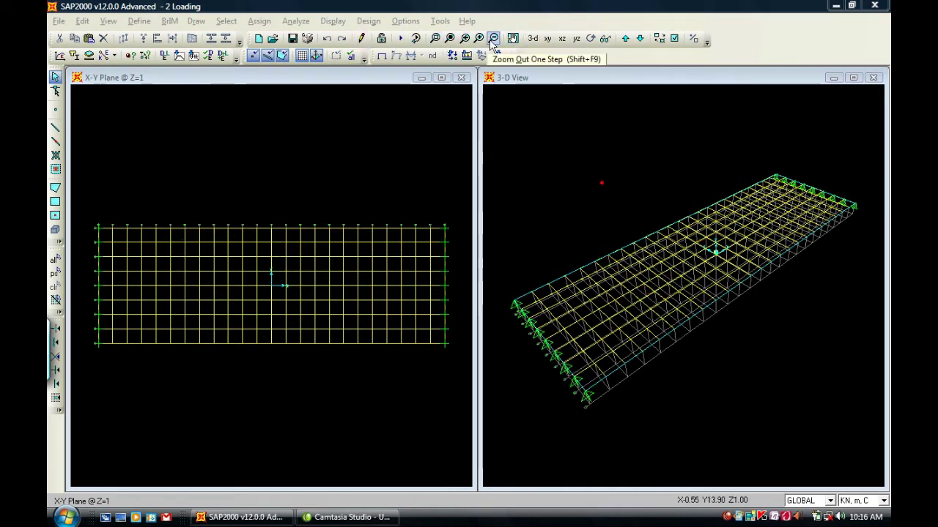
Maximize the X-Y plane view at Z=1 and fit the whole deck grid in it.
{"action": "left_click", "coordinate": [435, 38]}
{"action": "left_click_drag", "start_coordinate": [95, 197], "coordinate": [462, 426]}
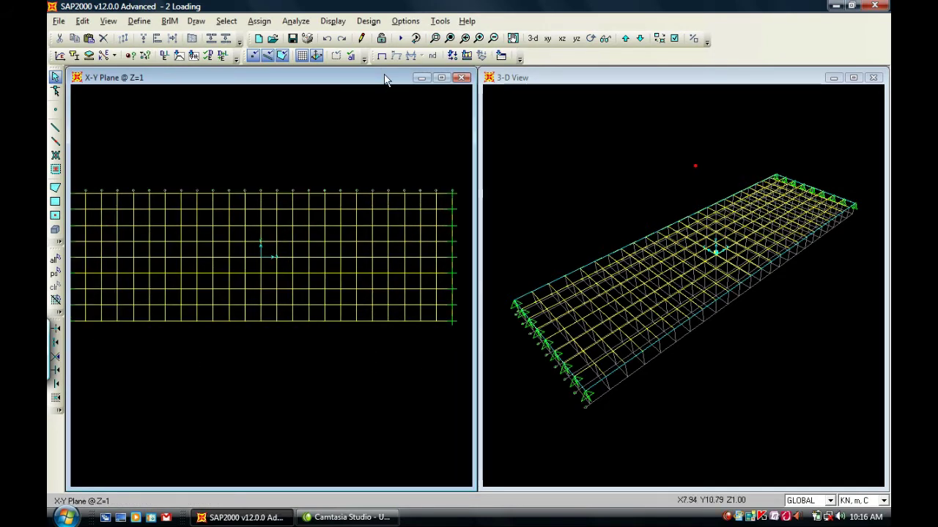
{"action": "double_click", "coordinate": [384, 77]}
{"action": "left_click", "coordinate": [449, 38]}
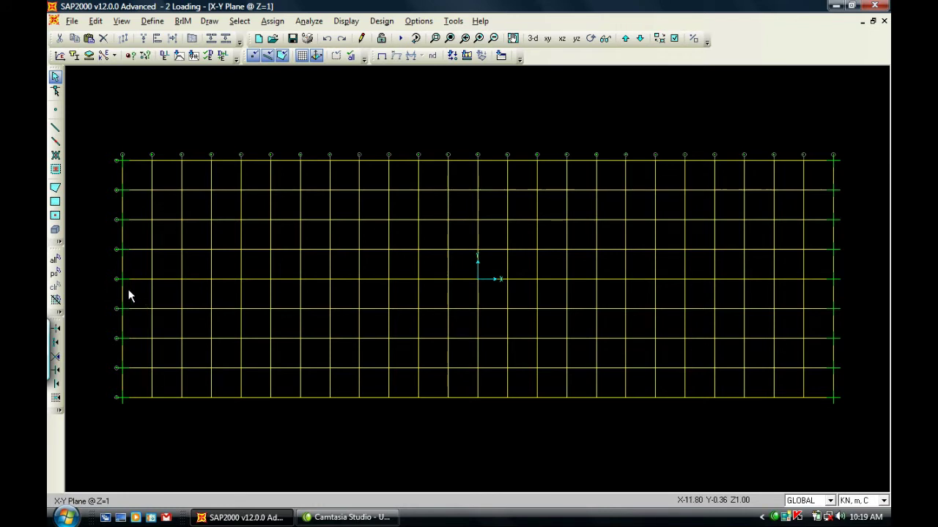
Select all transverse frames in the three bay rows directly below the deck's longitudinal centreline.
{"action": "left_click_drag", "start_coordinate": [104, 291], "coordinate": [117, 295]}
{"action": "left_click_drag", "start_coordinate": [107, 262], "coordinate": [98, 315]}
{"action": "left_click_drag", "start_coordinate": [848, 289], "coordinate": [94, 299]}
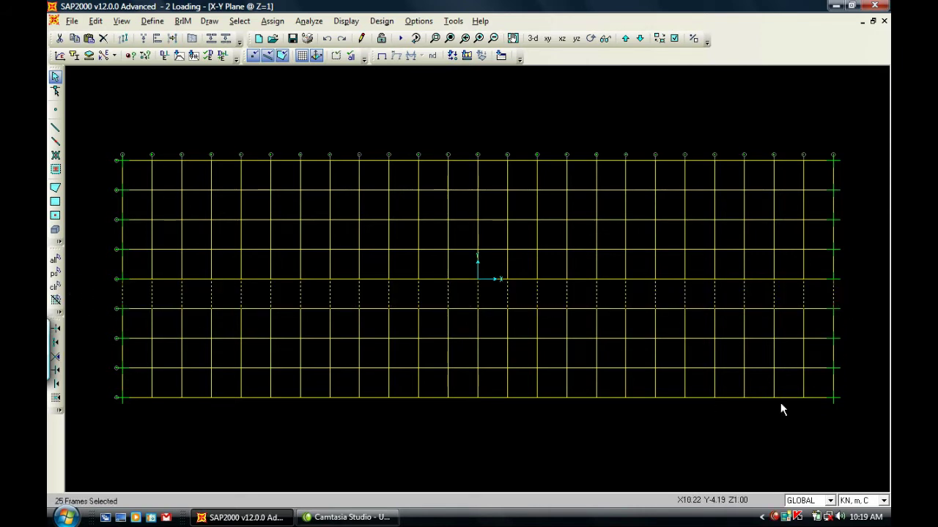
{"action": "left_click_drag", "start_coordinate": [854, 327], "coordinate": [68, 331]}
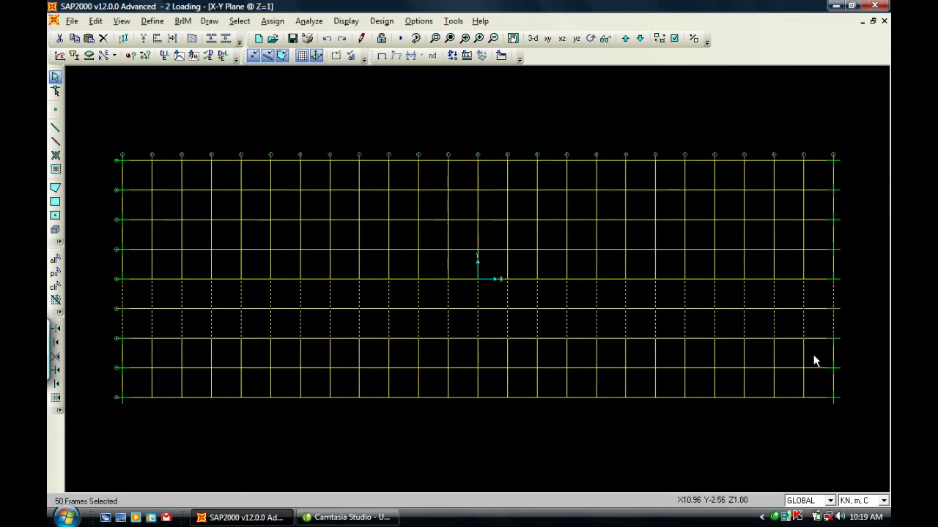
{"action": "left_click_drag", "start_coordinate": [861, 350], "coordinate": [87, 361]}
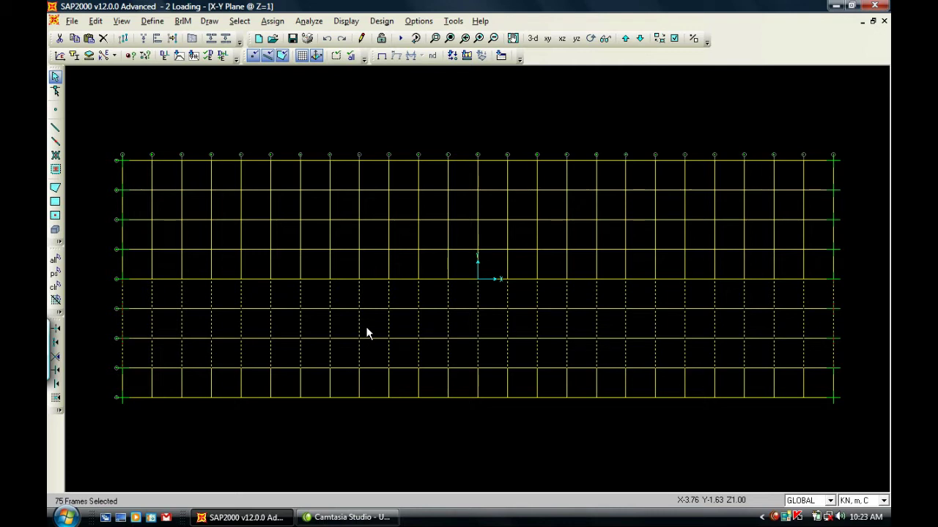
Define a new load pattern named "HA udl L1" of type LIVE with a self-weight multiplier of 0.
{"action": "left_click", "coordinate": [152, 20]}
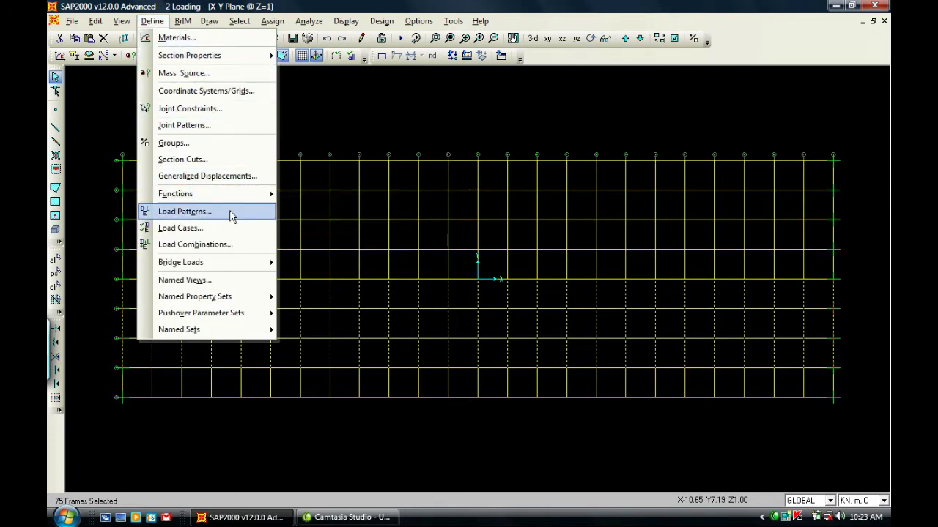
{"action": "key", "text": "Escape"}
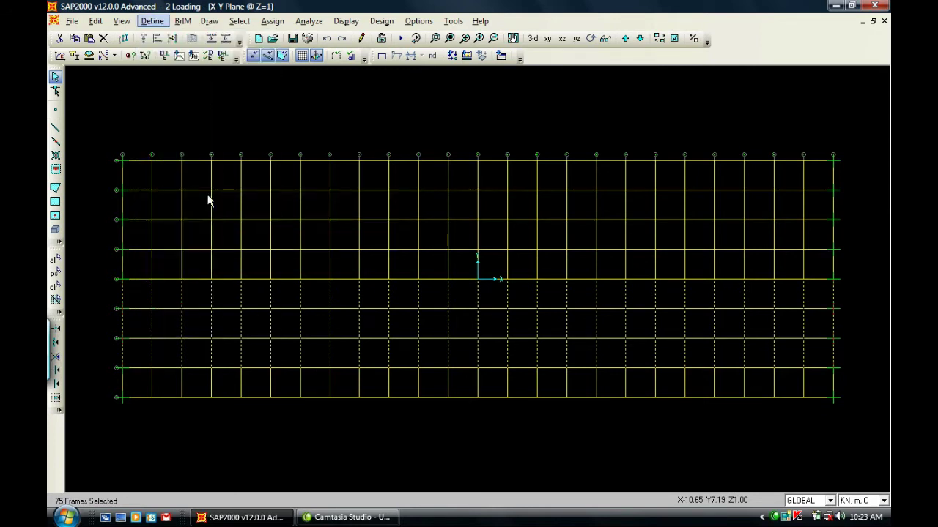
{"action": "left_click", "coordinate": [156, 22]}
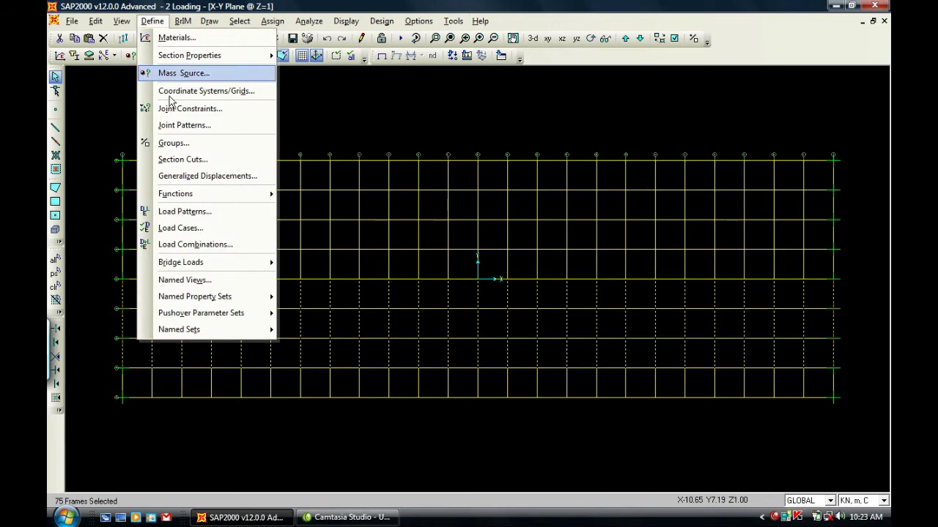
{"action": "left_click", "coordinate": [195, 214]}
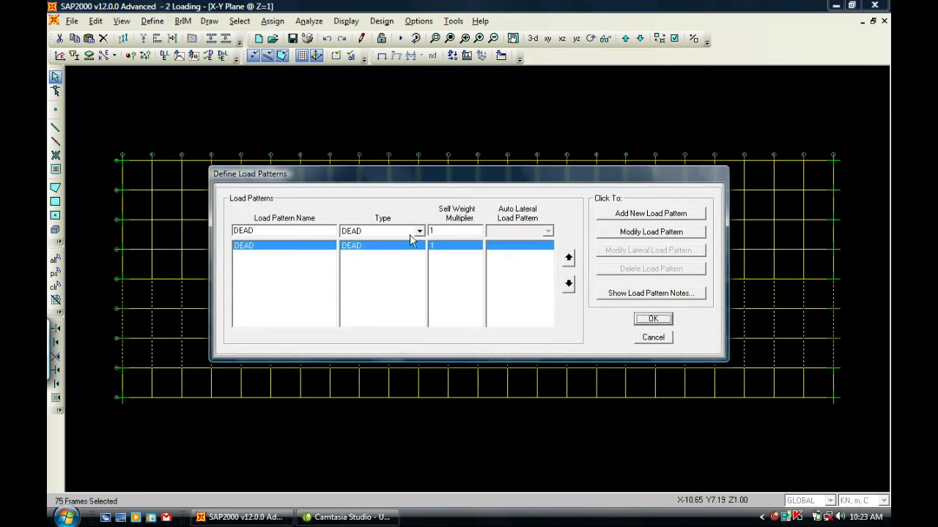
{"action": "left_click", "coordinate": [410, 235]}
{"action": "left_click", "coordinate": [400, 256]}
{"action": "double_click", "coordinate": [299, 231]}
{"action": "key", "text": "BackSpace"}
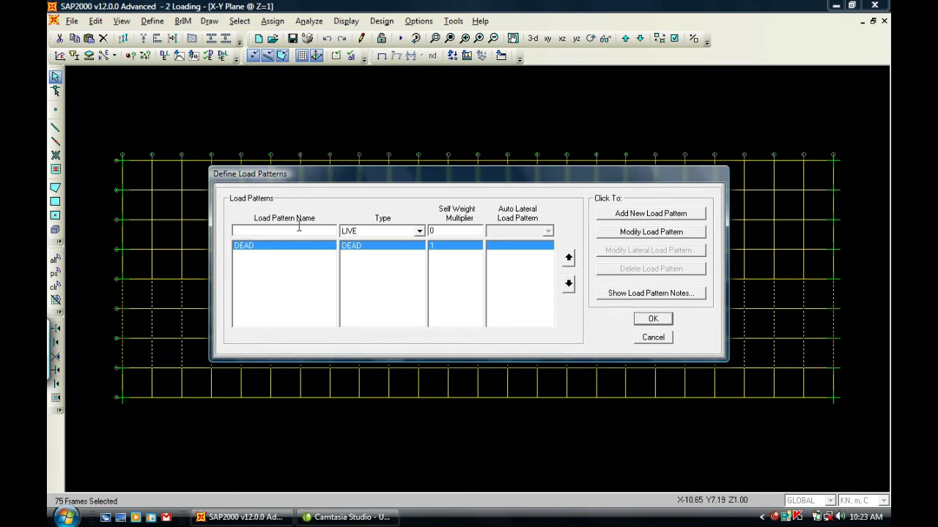
{"action": "type", "text": "HA udl L1"}
{"action": "left_click", "coordinate": [626, 213]}
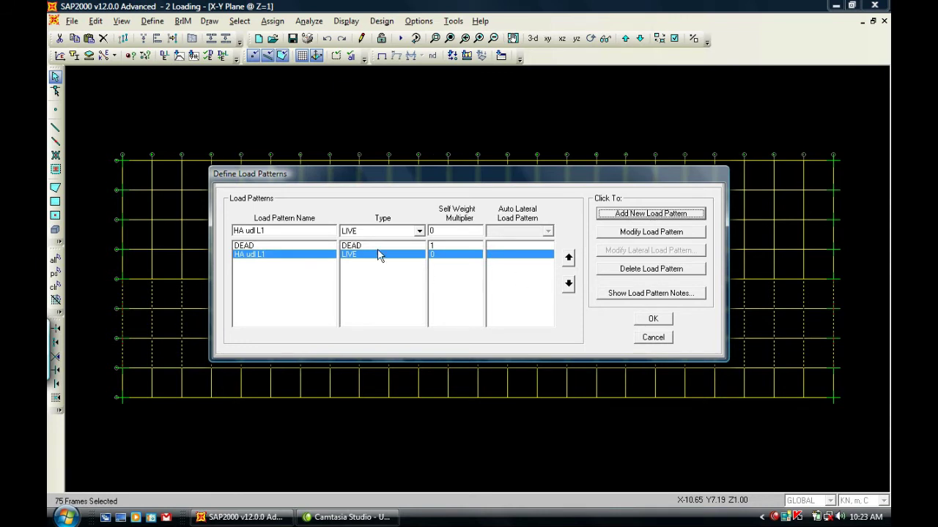
Add a second LIVE load pattern named "HA udl L2".
{"action": "left_click", "coordinate": [308, 230]}
{"action": "left_click", "coordinate": [307, 230]}
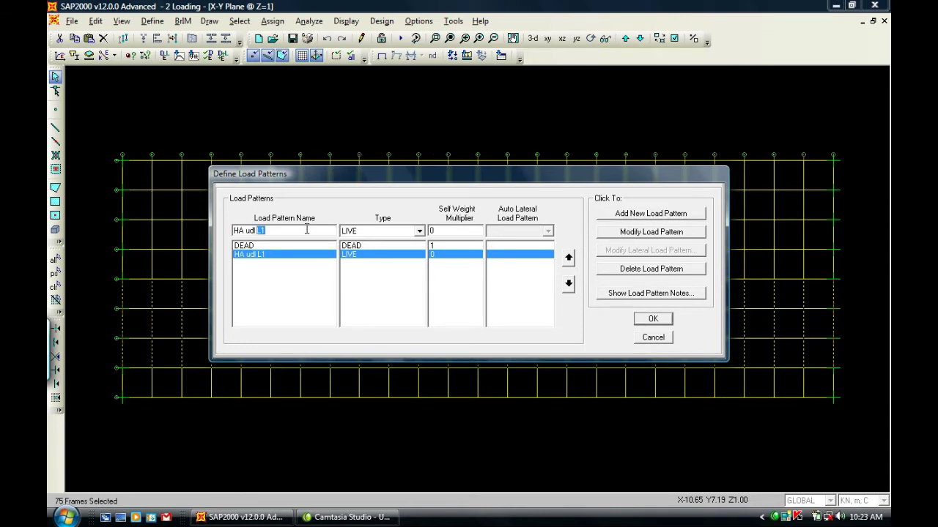
{"action": "key", "text": "BackSpace"}
{"action": "type", "text": "2"}
{"action": "left_click", "coordinate": [628, 218]}
Add a LIVE load pattern named "HA KEL B L1".
{"action": "left_click", "coordinate": [303, 233]}
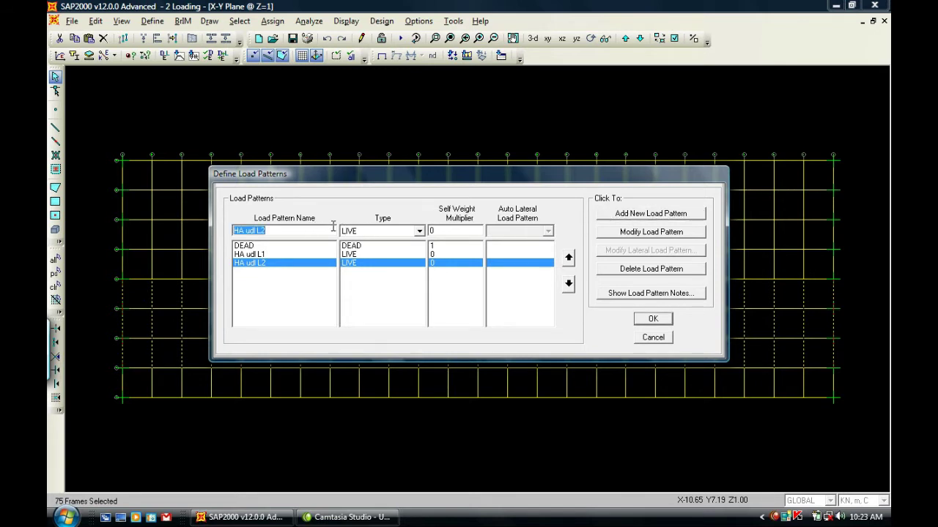
{"action": "key", "text": "BackSpace"}
{"action": "type", "text": "HA KE"}
{"action": "type", "text": "L "}
{"action": "type", "text": "L"}
{"action": "type", "text": "1 B"}
{"action": "key", "text": "BackSpace"}
{"action": "key", "text": "BackSpace"}
{"action": "key", "text": "BackSpace"}
{"action": "key", "text": "BackSpace"}
{"action": "key", "text": "BackSpace"}
{"action": "type", "text": "B L1"}
{"action": "left_click", "coordinate": [614, 213]}
Add two more LIVE load patterns named "HA KEL B L2" and "HA KEL S L2".
{"action": "double_click", "coordinate": [305, 227]}
{"action": "type", "text": "L2"}
{"action": "left_click", "coordinate": [634, 213]}
{"action": "left_click", "coordinate": [268, 231]}
{"action": "double_click", "coordinate": [265, 231]}
{"action": "type", "text": "S"}
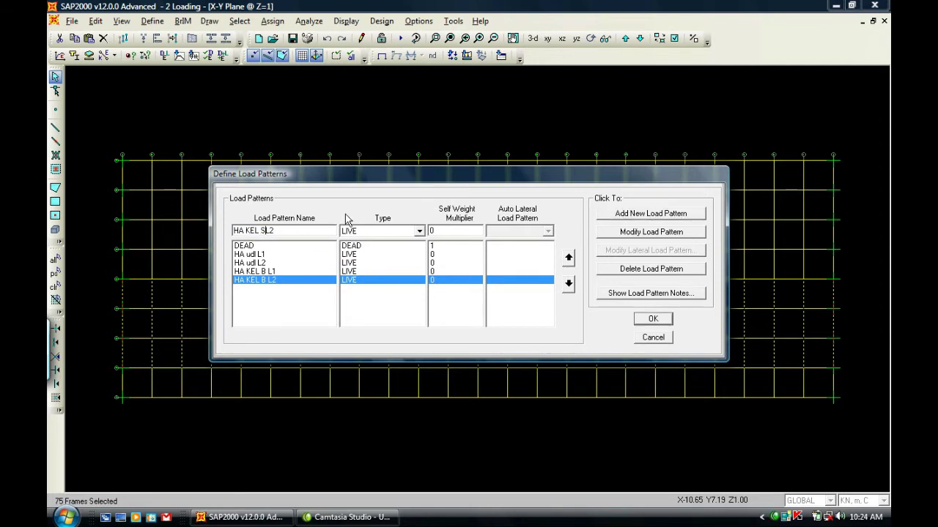
{"action": "left_click", "coordinate": [649, 214]}
Add a LIVE load pattern named "HA KEL S L1".
{"action": "left_click", "coordinate": [280, 230]}
{"action": "left_click", "coordinate": [280, 230]}
{"action": "key", "text": "BackSpace"}
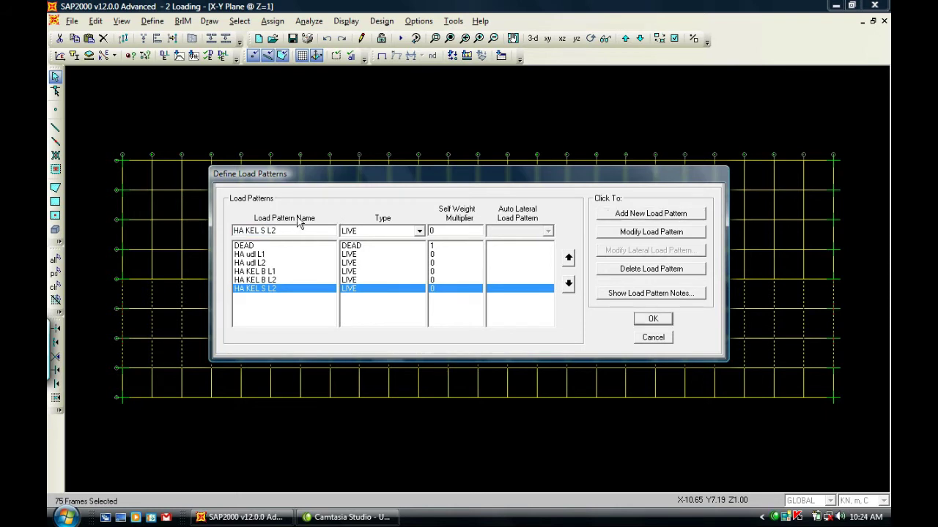
{"action": "type", "text": "1"}
{"action": "left_click", "coordinate": [627, 215]}
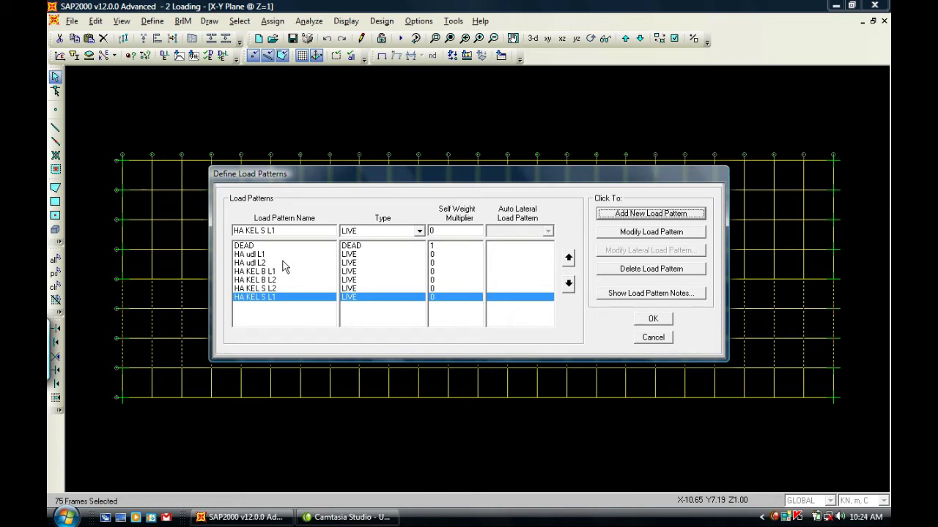
Add a LIVE load pattern for the HB loading named "HB B L1".
{"action": "double_click", "coordinate": [310, 230]}
{"action": "key", "text": "BackSpace"}
{"action": "key", "text": "BackSpace"}
{"action": "key", "text": "BackSpace"}
{"action": "key", "text": "BackSpace"}
{"action": "key", "text": "BackSpace"}
{"action": "key", "text": "BackSpace"}
{"action": "key", "text": "BackSpace"}
{"action": "key", "text": "BackSpace"}
{"action": "key", "text": "BackSpace"}
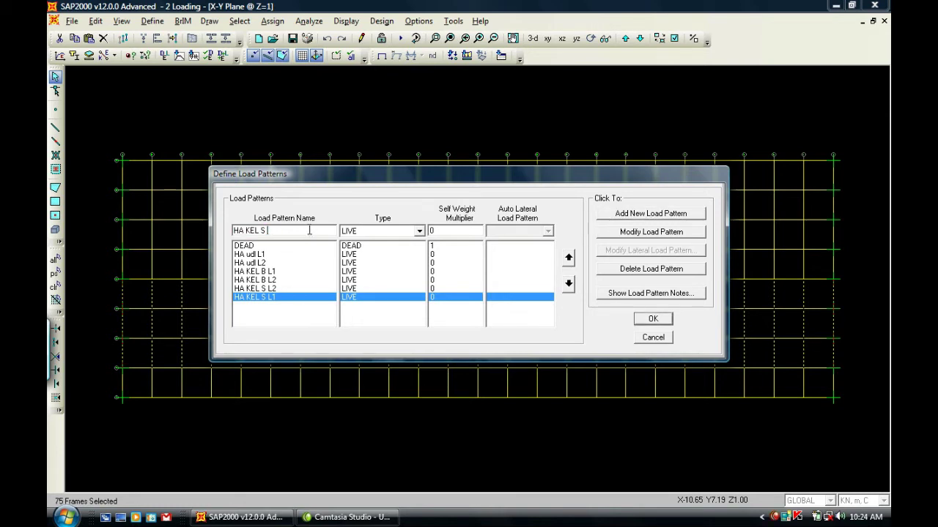
{"action": "type", "text": "B S"}
{"action": "key", "text": "BackSpace"}
{"action": "type", "text": "B L1"}
{"action": "left_click", "coordinate": [620, 214]}
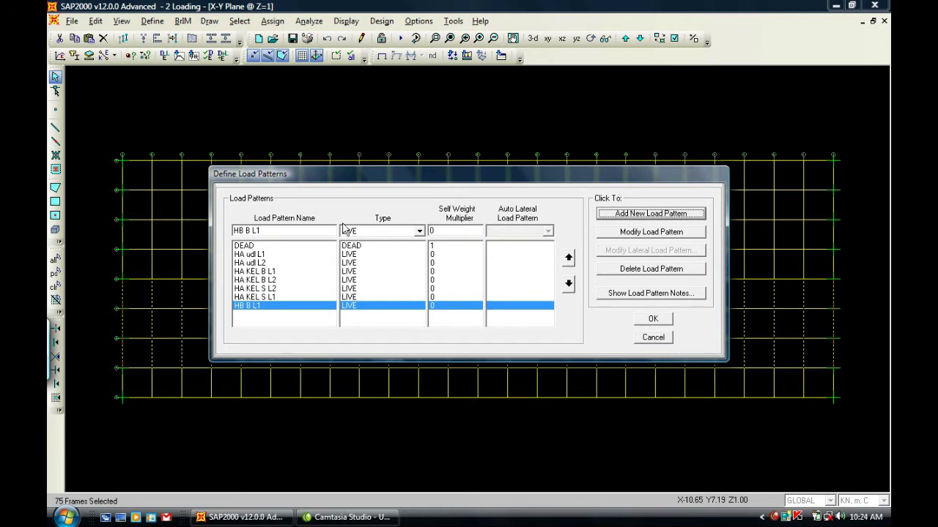
Add a second HB load pattern of type LIVE named "HB S L1".
{"action": "left_click_drag", "start_coordinate": [317, 231], "coordinate": [247, 231]}
{"action": "left_click", "coordinate": [247, 232]}
{"action": "key", "text": "BackSpace"}
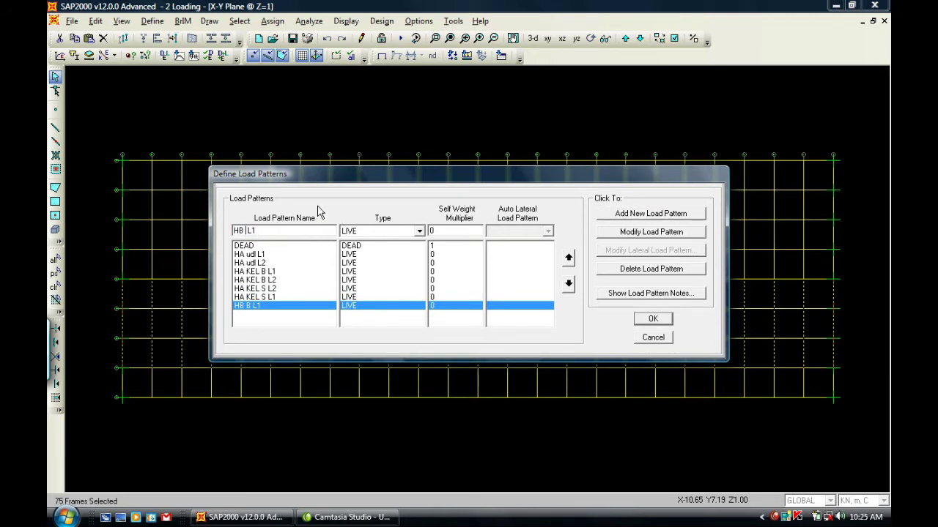
{"action": "type", "text": "S"}
{"action": "left_click", "coordinate": [624, 214]}
Add a LIVE load pattern named "Pedestrian" and accept the load pattern definitions.
{"action": "left_click_drag", "start_coordinate": [304, 231], "coordinate": [258, 233]}
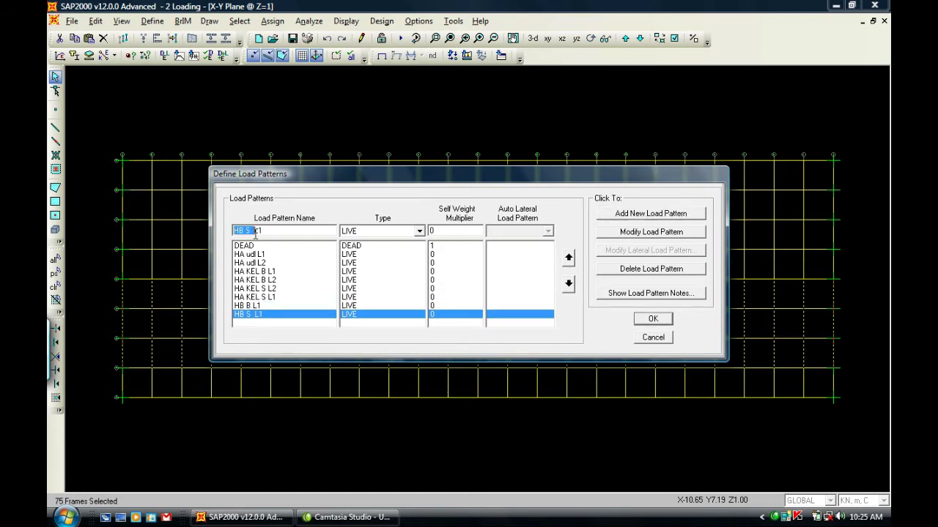
{"action": "type", "text": "Pedestra"}
{"action": "key", "text": "BackSpace"}
{"action": "type", "text": "ian"}
{"action": "left_click", "coordinate": [645, 214]}
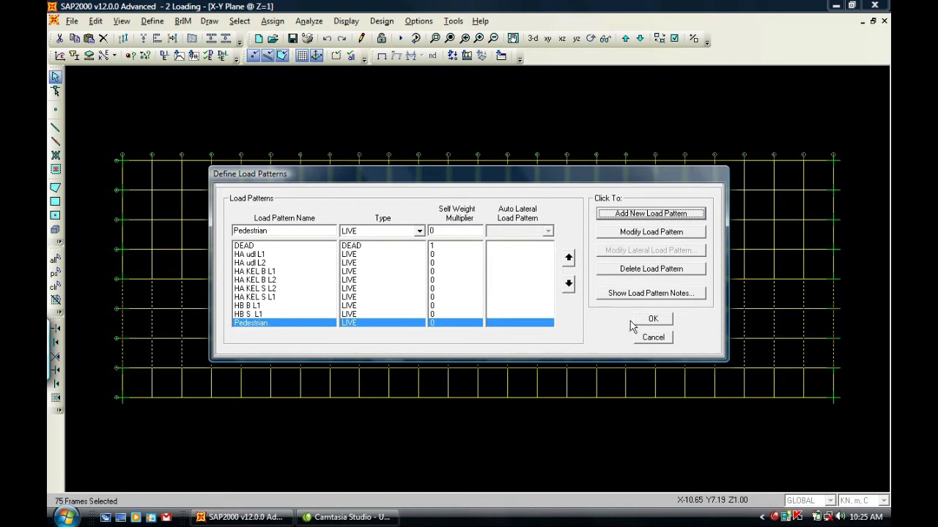
{"action": "left_click", "coordinate": [663, 320]}
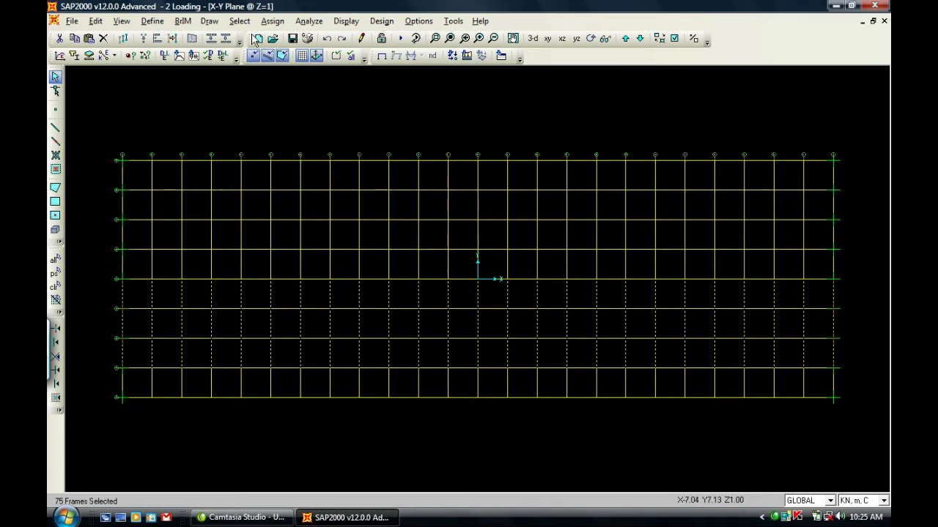
Assign a uniform distributed gravity load of 10 kN/m to the selected transverse frames under load pattern HA udl L1.
{"action": "left_click", "coordinate": [276, 27]}
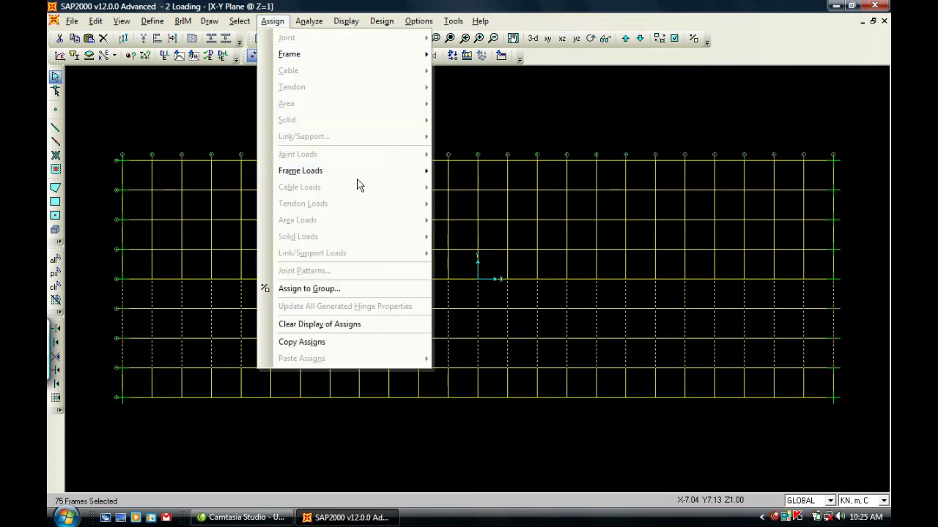
{"action": "mouse_move", "coordinate": [401, 176]}
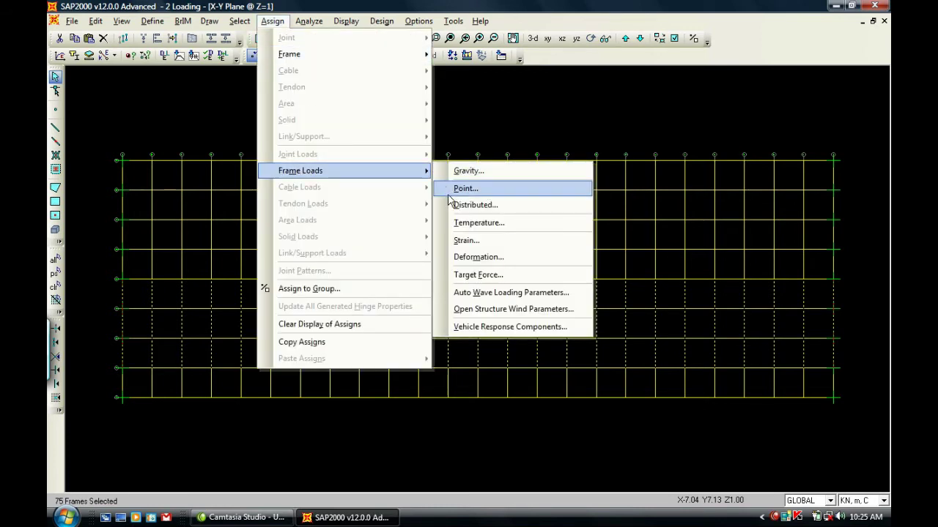
{"action": "left_click", "coordinate": [504, 205]}
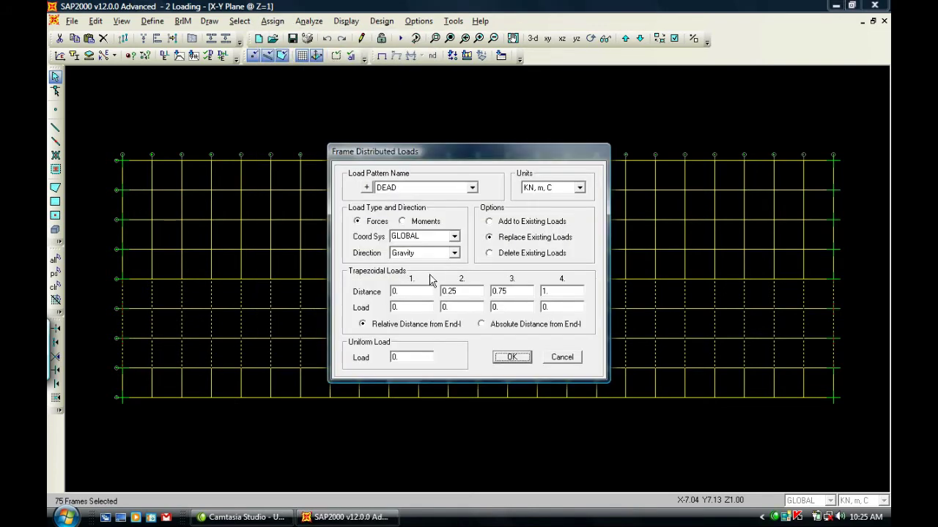
{"action": "left_click", "coordinate": [473, 188]}
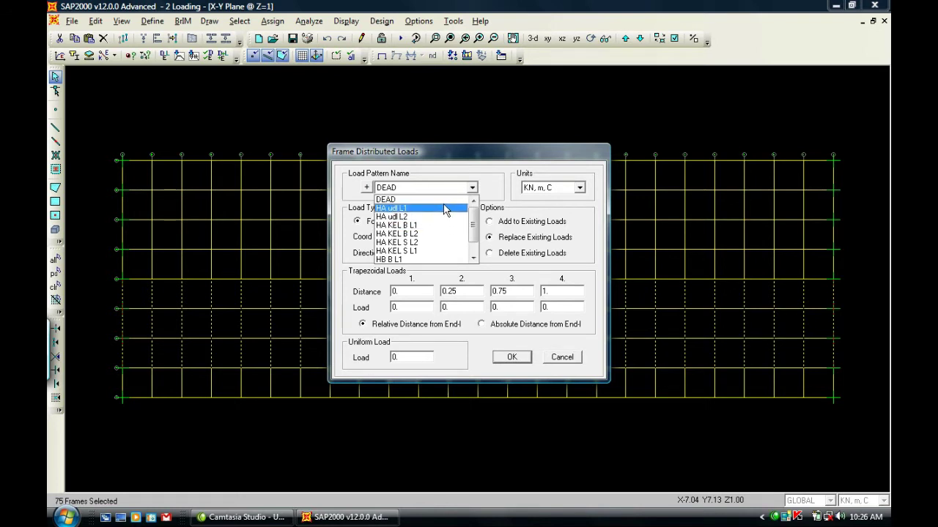
{"action": "left_click", "coordinate": [444, 208]}
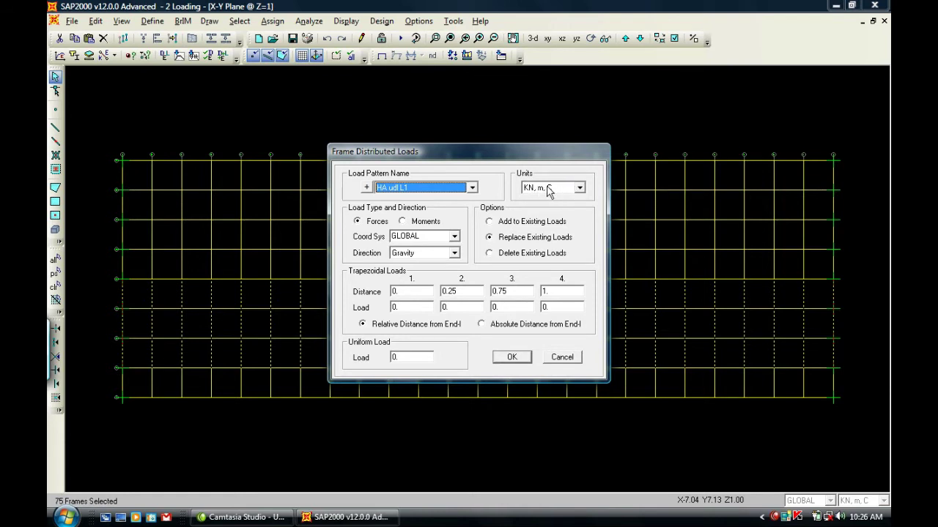
{"action": "left_click", "coordinate": [424, 356]}
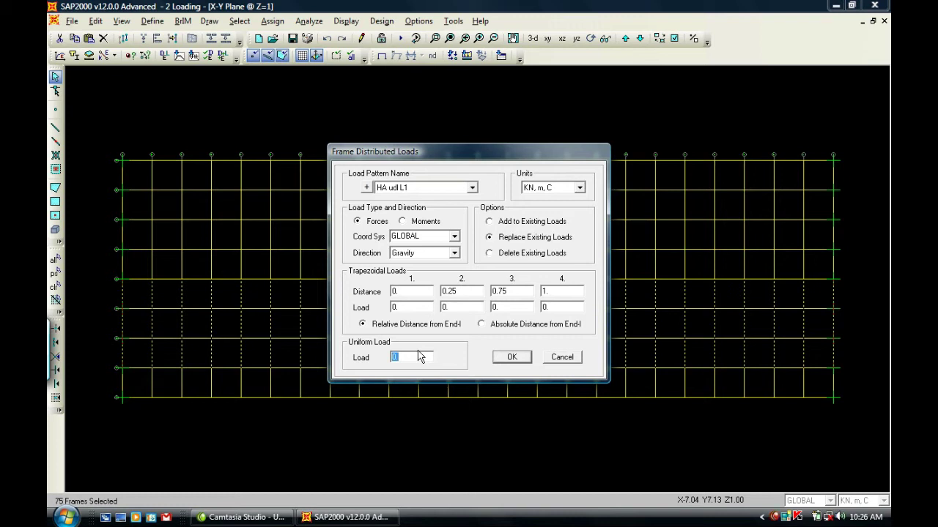
{"action": "type", "text": "10"}
{"action": "left_click", "coordinate": [517, 357]}
{"action": "left_click", "coordinate": [516, 357]}
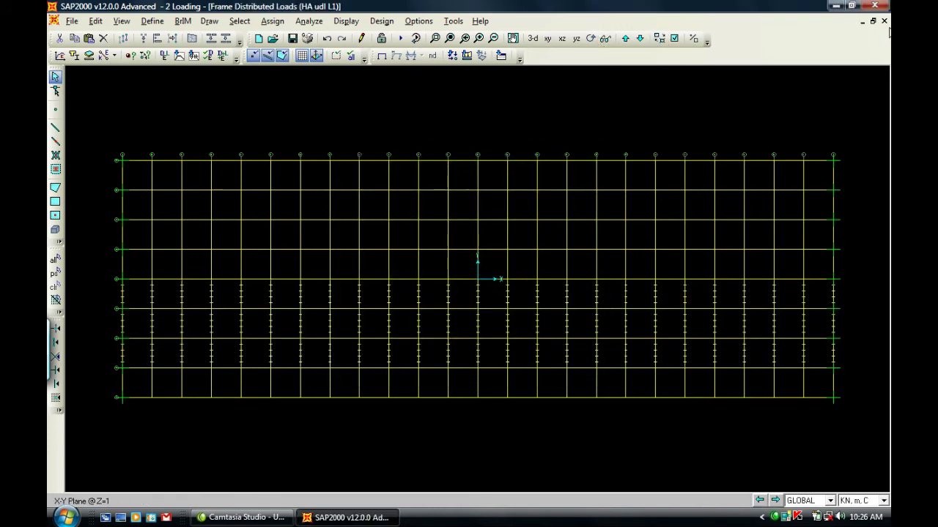
Inspect the assigned HA udl L1 loads in 3-D, then return to the X-Y plane at Z=1 and hide the load display.
{"action": "left_click", "coordinate": [872, 21]}
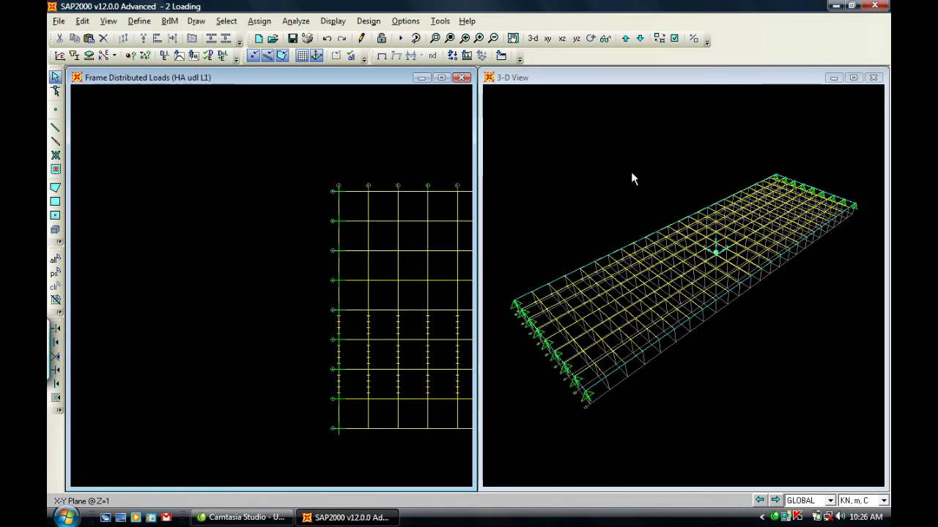
{"action": "double_click", "coordinate": [392, 78]}
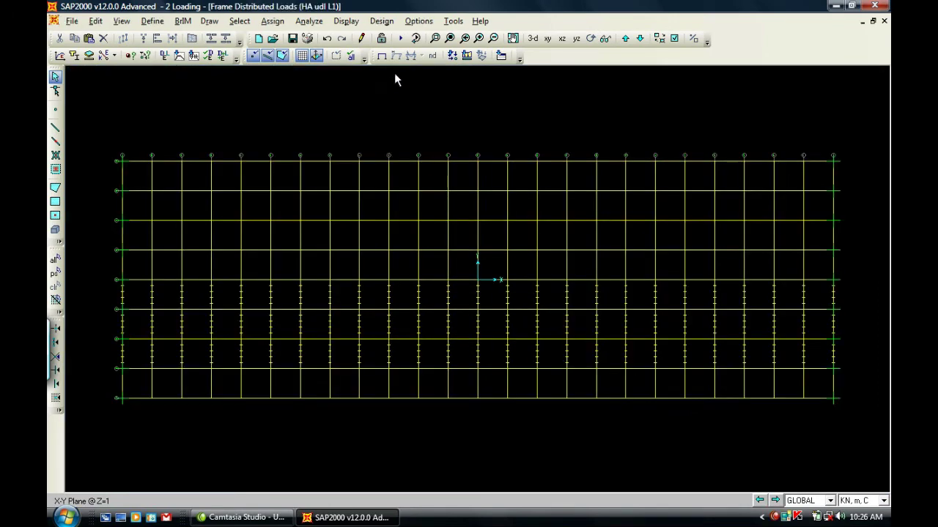
{"action": "left_click", "coordinate": [533, 41]}
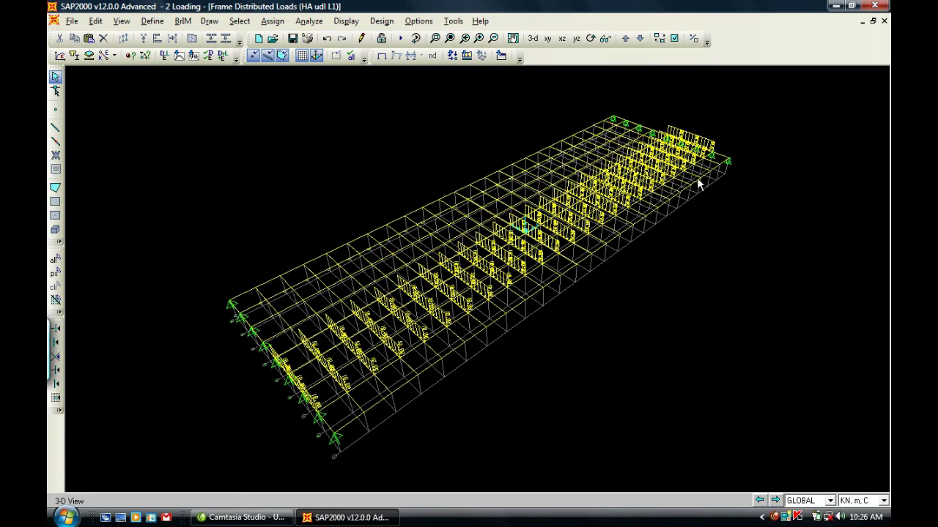
{"action": "left_click", "coordinate": [547, 38]}
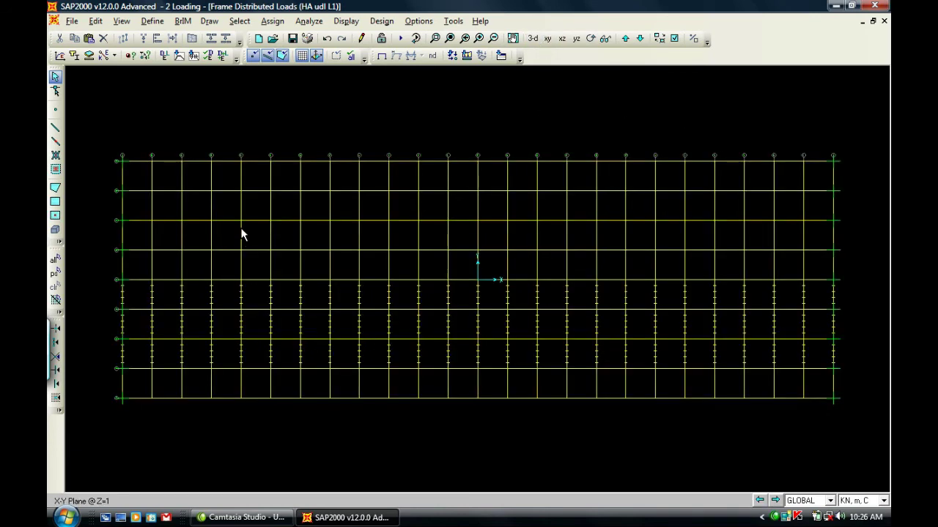
{"action": "left_click", "coordinate": [381, 57]}
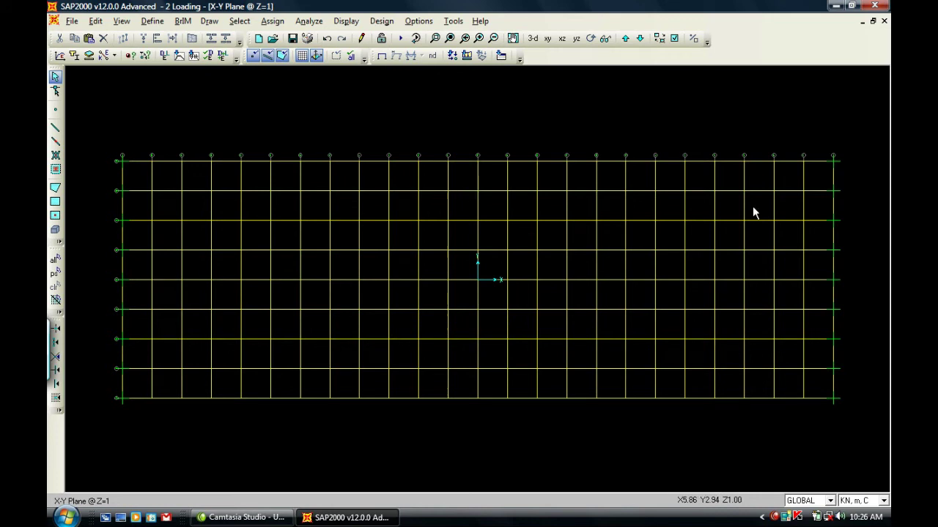
Assign a 10 kN/m uniform gravity load under HA udl L2 to all transverse frames in the three bays between Y=0 and the upper edge bay.
{"action": "left_click_drag", "start_coordinate": [869, 203], "coordinate": [110, 210]}
{"action": "left_click_drag", "start_coordinate": [844, 230], "coordinate": [72, 239]}
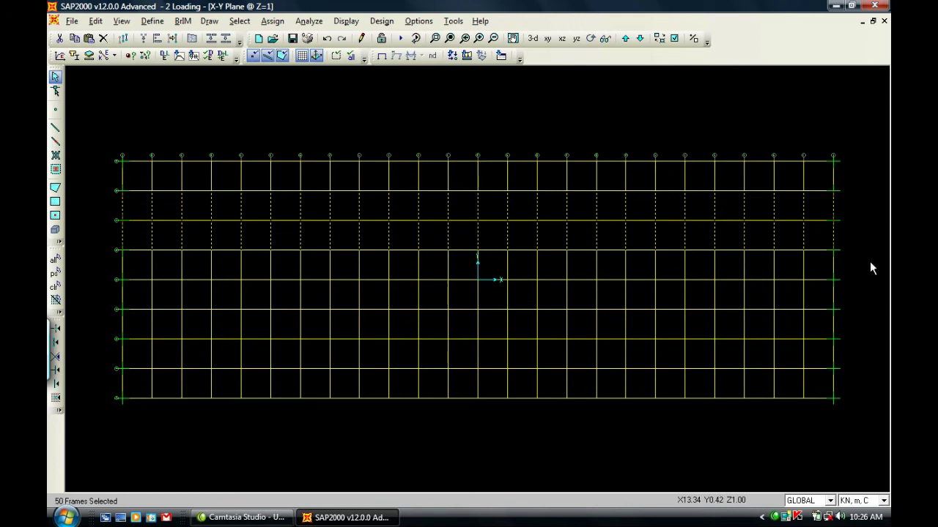
{"action": "left_click_drag", "start_coordinate": [844, 258], "coordinate": [53, 260]}
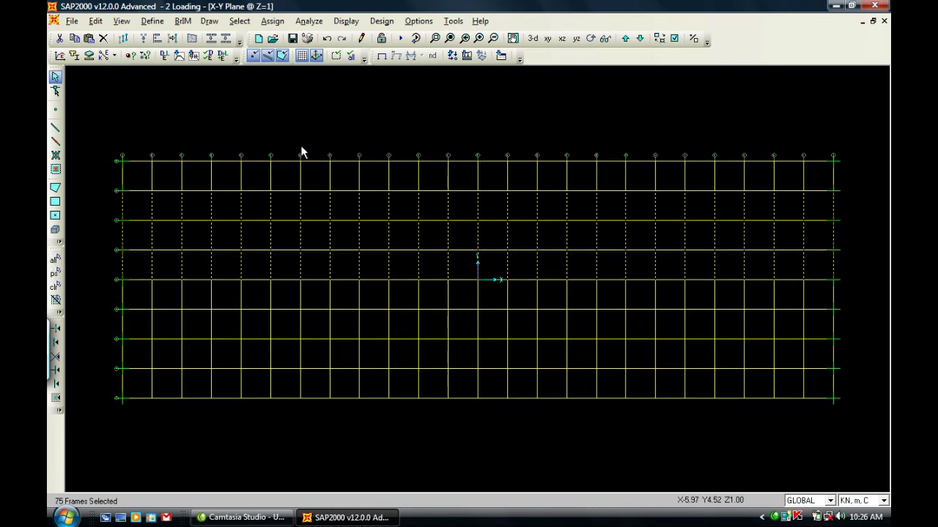
{"action": "left_click", "coordinate": [272, 21]}
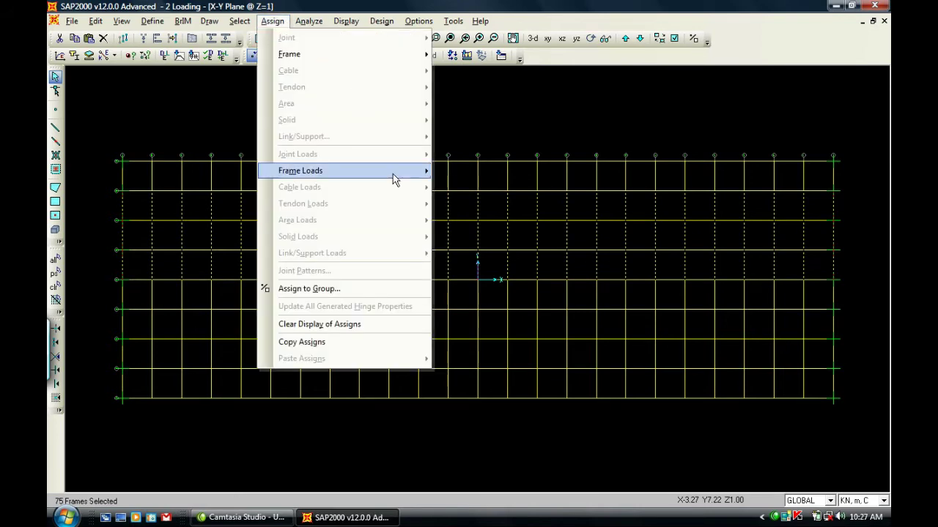
{"action": "mouse_move", "coordinate": [412, 167]}
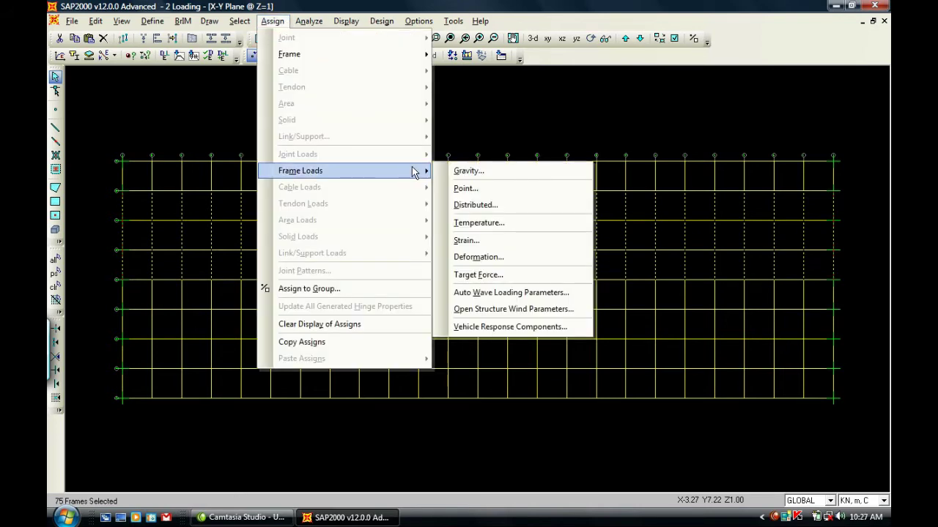
{"action": "left_click", "coordinate": [470, 206]}
{"action": "left_click", "coordinate": [472, 187]}
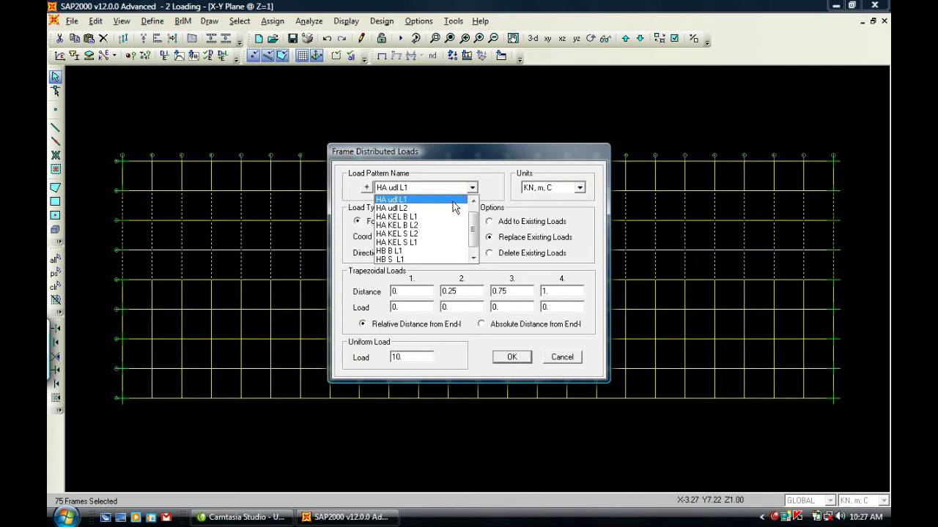
{"action": "left_click", "coordinate": [434, 205]}
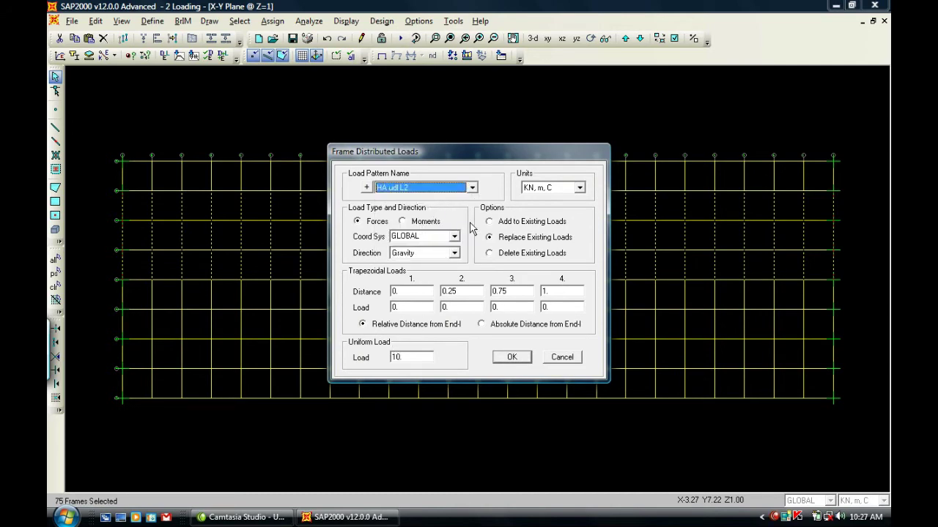
{"action": "left_click", "coordinate": [518, 356]}
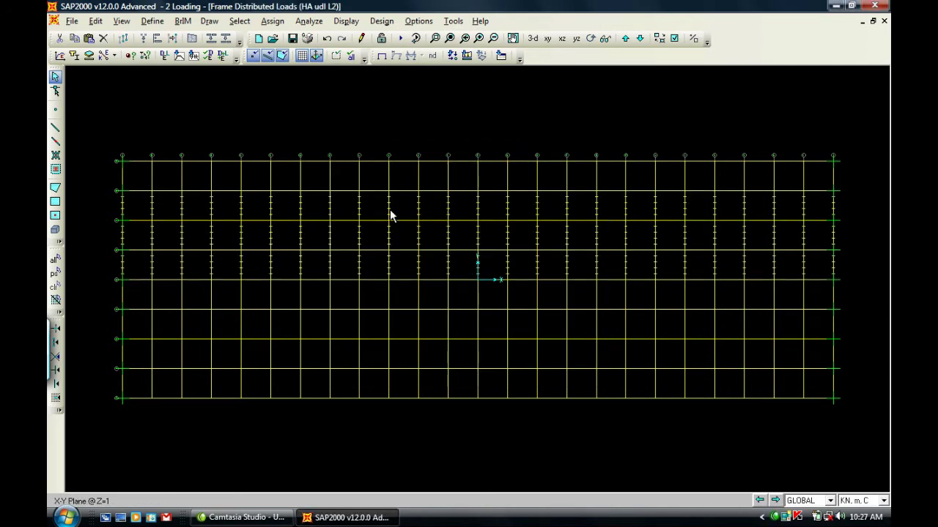
Inspect the HA udl L2 loads in 3-D, then return to the X-Y plane at Z=1 and hide the load display.
{"action": "left_click", "coordinate": [532, 39]}
{"action": "left_click", "coordinate": [547, 38]}
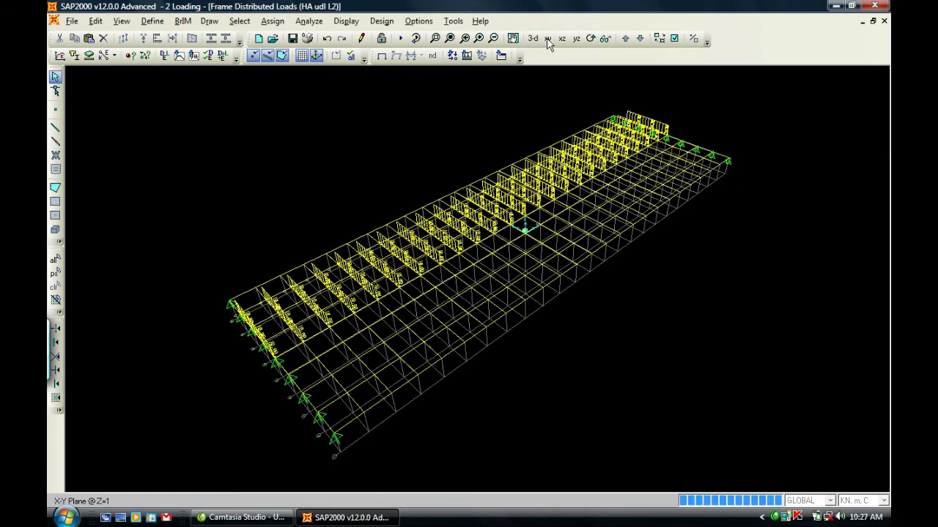
{"action": "left_click", "coordinate": [380, 60]}
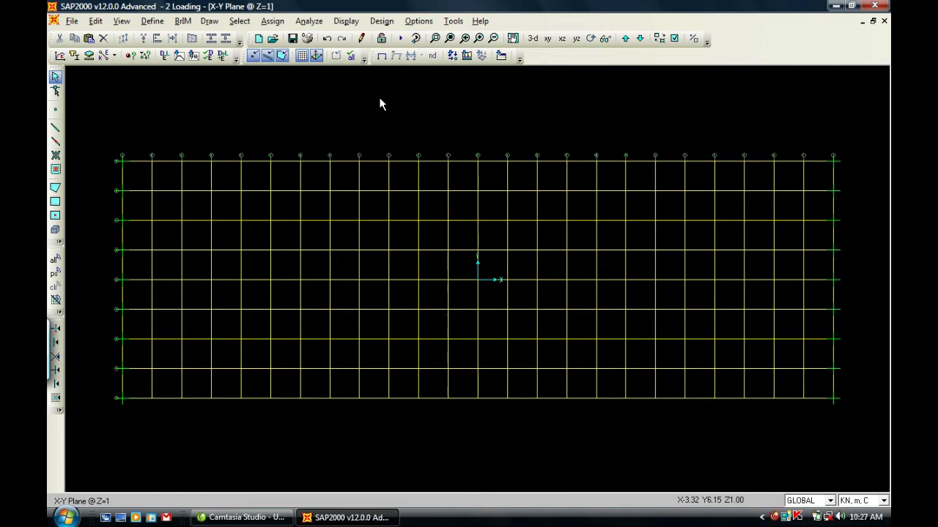
Assign a 40 kN/m uniform gravity load under HA KEL B L1 to the three midspan transverse frames directly below the X axis.
{"action": "left_click", "coordinate": [478, 352]}
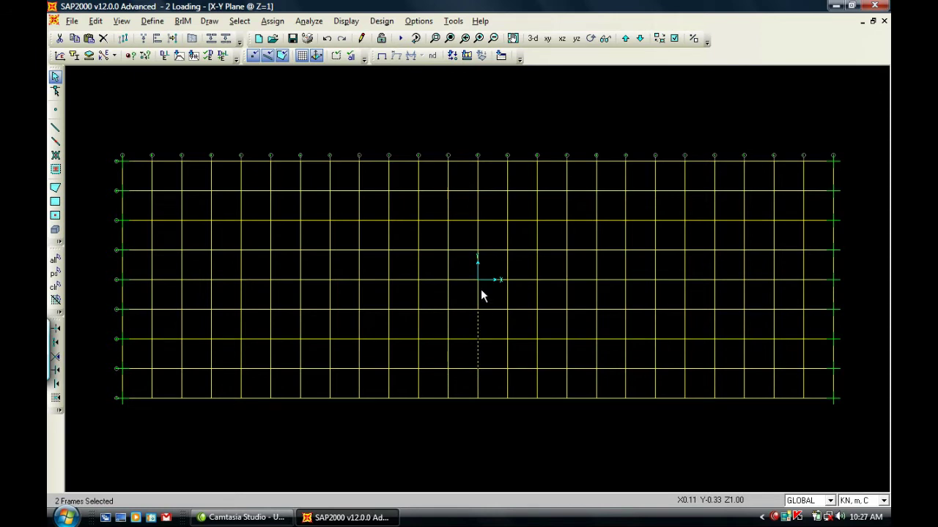
{"action": "left_click", "coordinate": [477, 294]}
{"action": "left_click", "coordinate": [277, 24]}
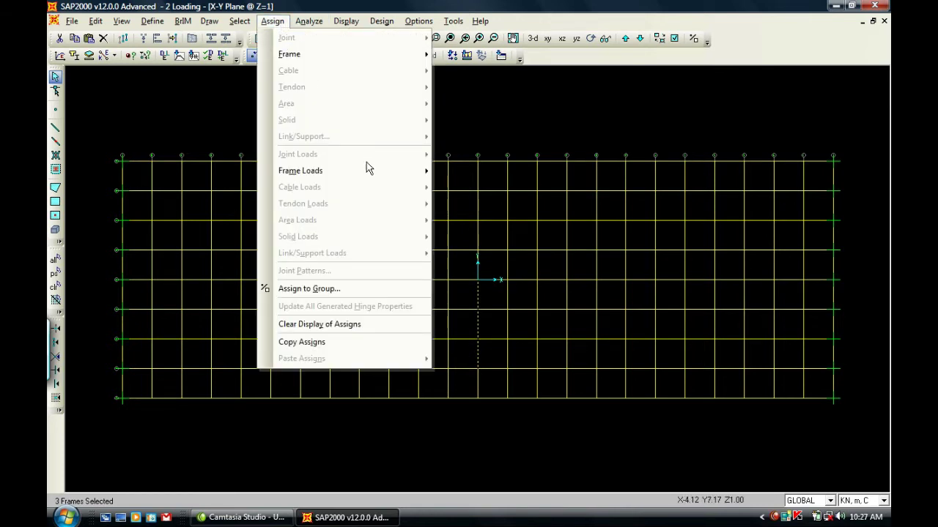
{"action": "mouse_move", "coordinate": [379, 180]}
{"action": "left_click", "coordinate": [475, 205]}
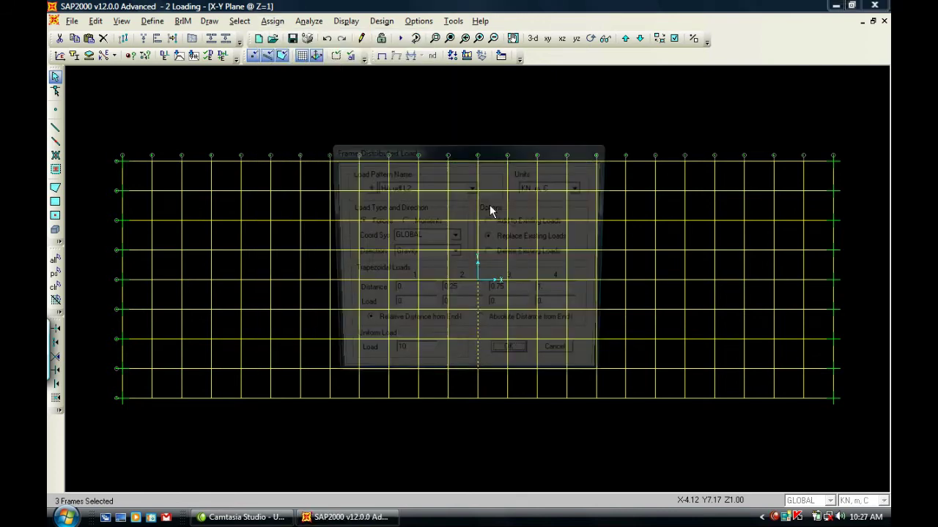
{"action": "left_click", "coordinate": [472, 188]}
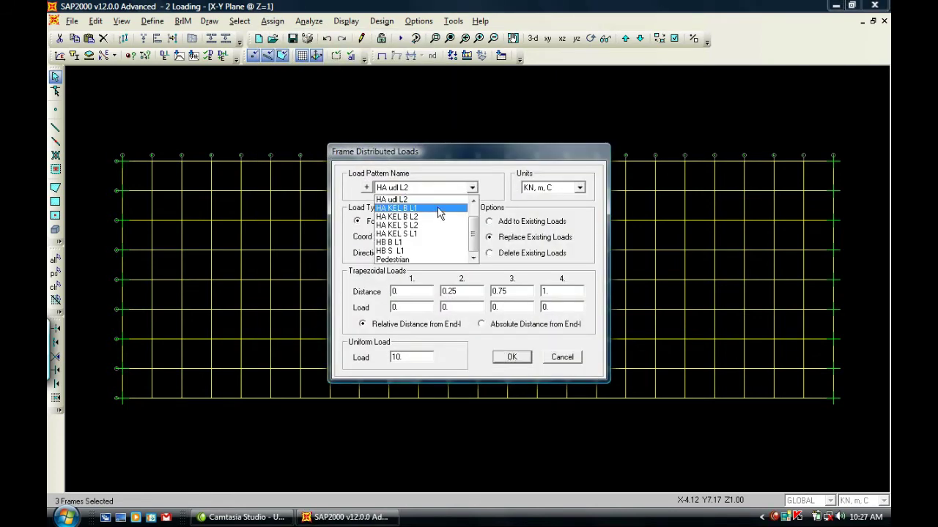
{"action": "left_click", "coordinate": [436, 210]}
{"action": "double_click", "coordinate": [424, 358]}
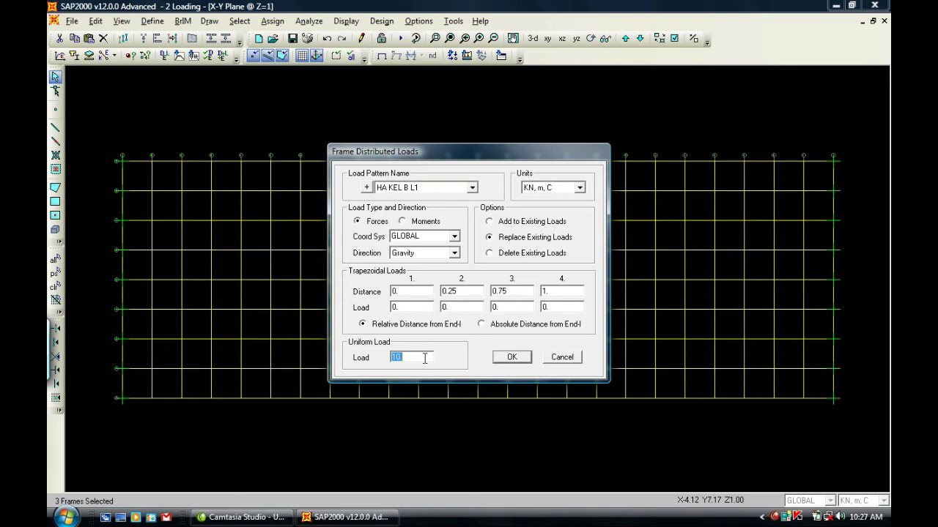
{"action": "type", "text": "40"}
{"action": "left_click", "coordinate": [511, 362]}
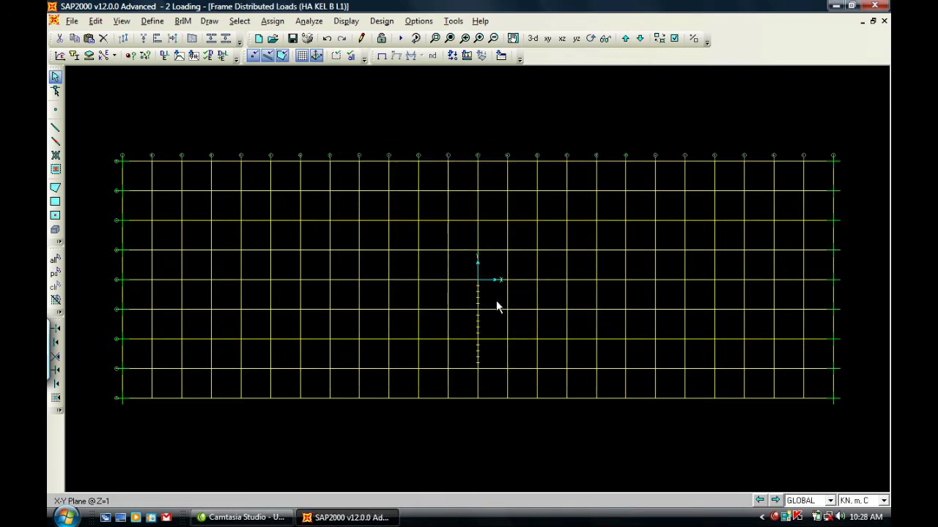
Assign a 40 kN/m uniform gravity load under HA KEL B L2 to the three midspan transverse frames directly above the X axis.
{"action": "left_click", "coordinate": [480, 178]}
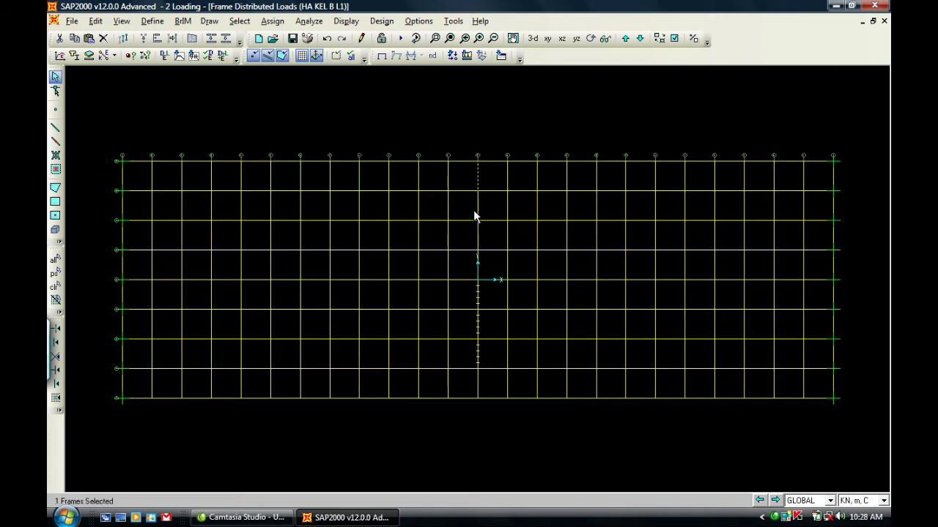
{"action": "left_click", "coordinate": [478, 206]}
{"action": "left_click", "coordinate": [479, 230]}
{"action": "left_click", "coordinate": [477, 179]}
{"action": "left_click", "coordinate": [275, 20]}
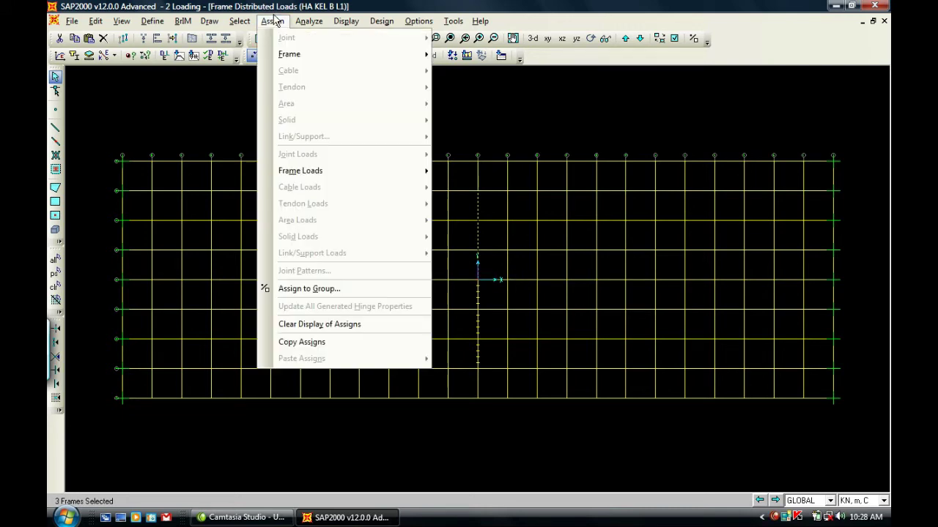
{"action": "mouse_move", "coordinate": [394, 176]}
{"action": "left_click", "coordinate": [480, 208]}
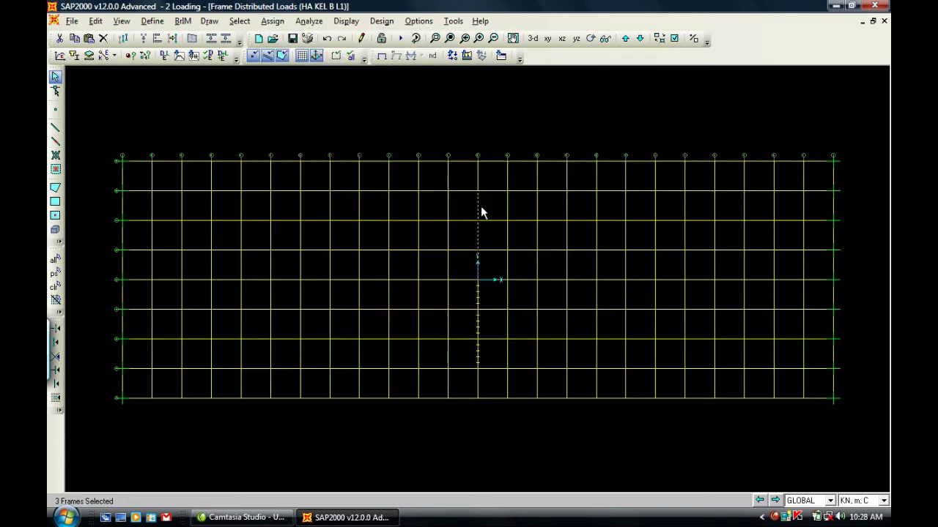
{"action": "left_click", "coordinate": [472, 188]}
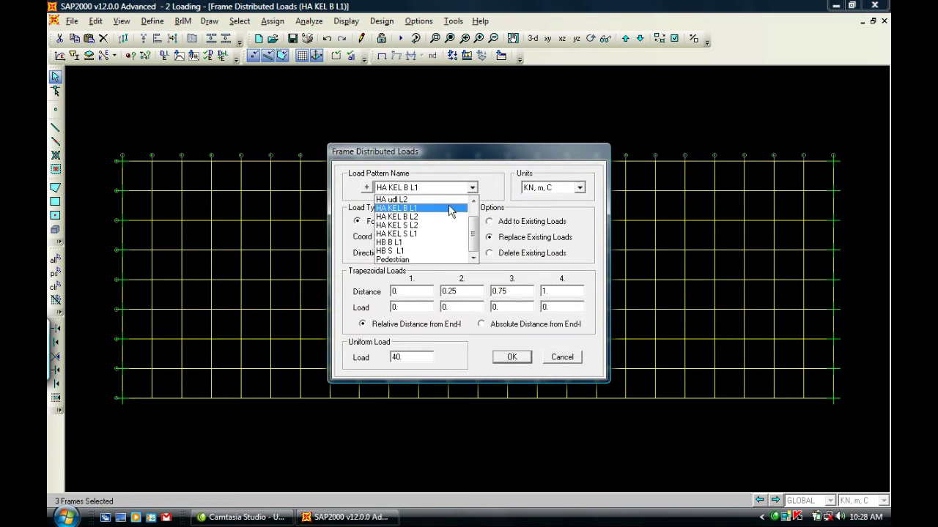
{"action": "left_click", "coordinate": [448, 217]}
{"action": "left_click", "coordinate": [506, 358]}
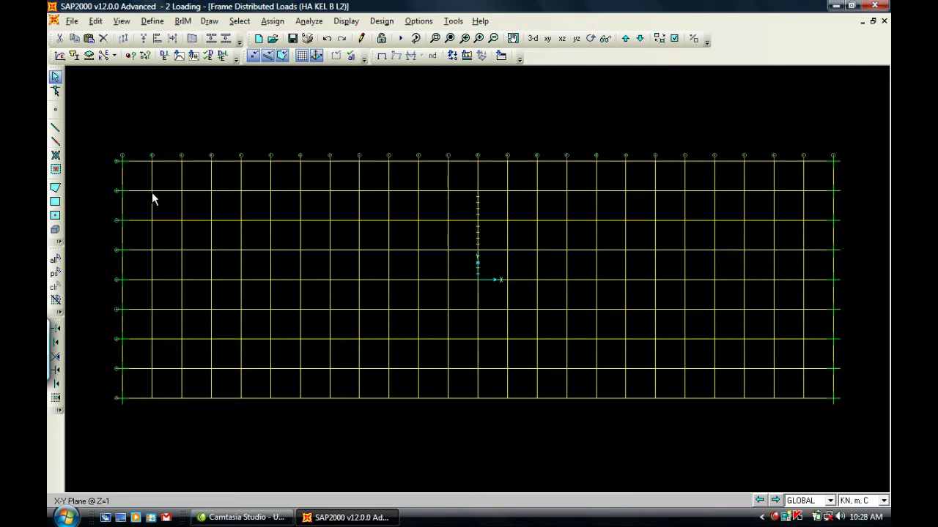
Assign a 40 kN/m uniform load under HA KEL S L2 to the three upper-lane frames on the first transverse line inside the negative-X support.
{"action": "left_click", "coordinate": [152, 195]}
{"action": "left_click", "coordinate": [152, 242]}
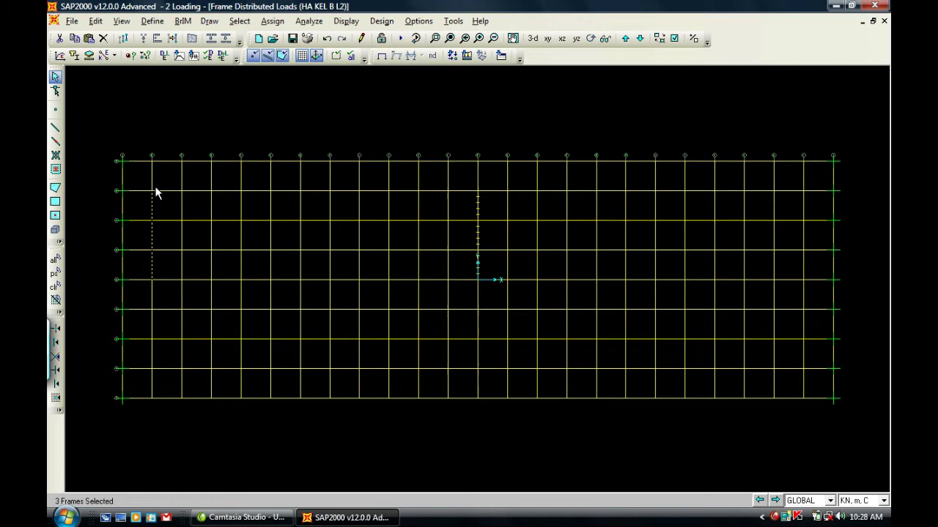
{"action": "left_click", "coordinate": [273, 21]}
{"action": "mouse_move", "coordinate": [327, 175]}
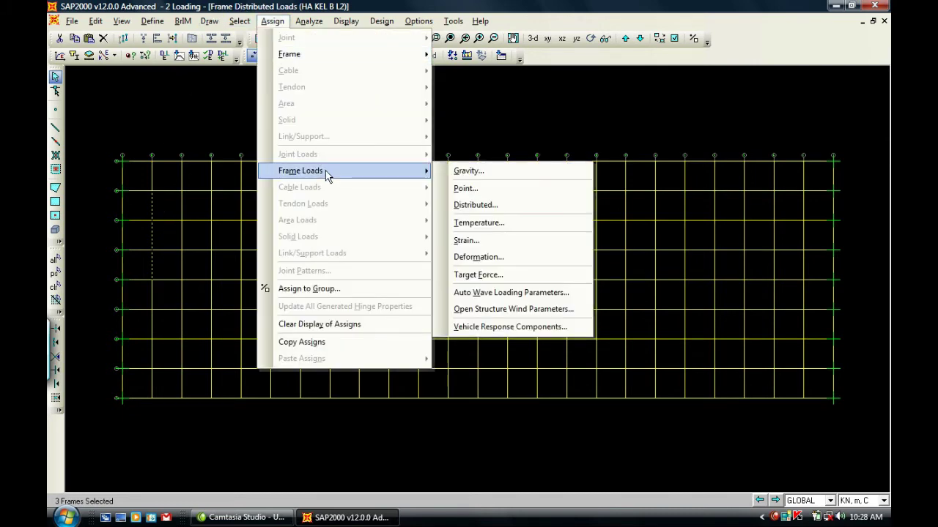
{"action": "left_click", "coordinate": [477, 210]}
{"action": "left_click", "coordinate": [471, 187]}
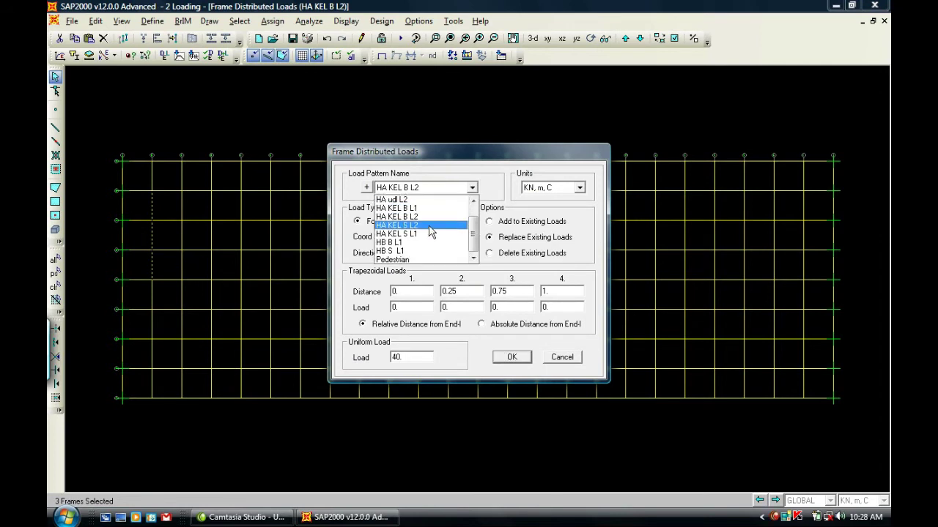
{"action": "left_click", "coordinate": [429, 232]}
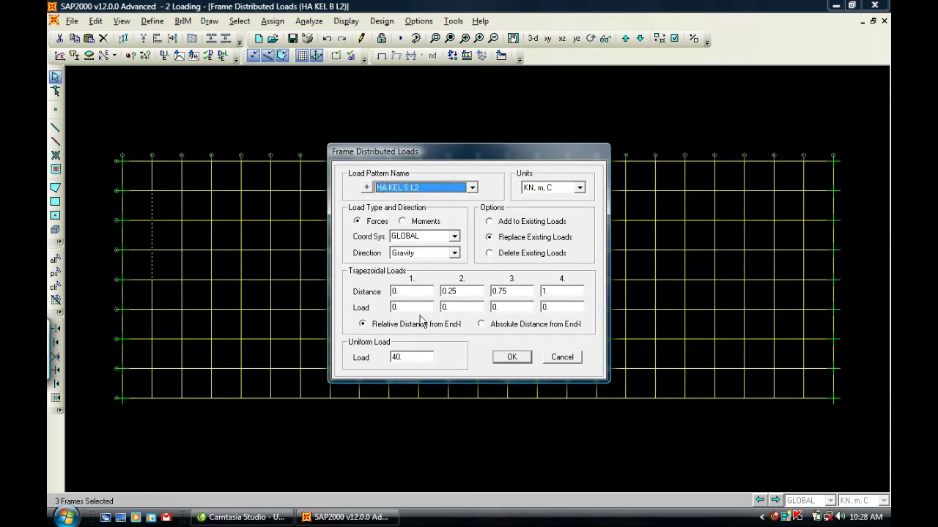
{"action": "left_click", "coordinate": [511, 357]}
Assign a 40 kN/m uniform load under HA KEL S L1 to the three lower-lane frames on the first transverse line inside the negative-X support.
{"action": "left_click", "coordinate": [153, 304]}
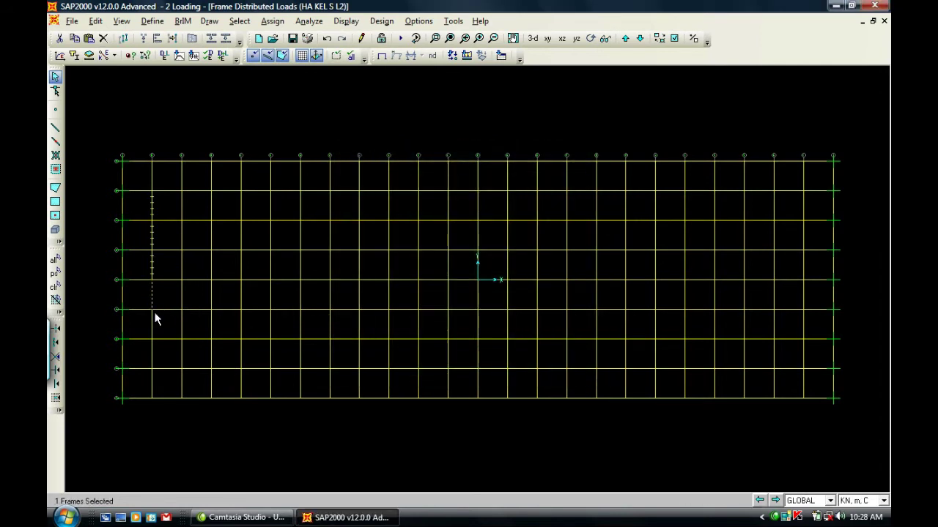
{"action": "left_click", "coordinate": [151, 324]}
{"action": "left_click", "coordinate": [153, 359]}
{"action": "left_click", "coordinate": [272, 20]}
{"action": "mouse_move", "coordinate": [358, 175]}
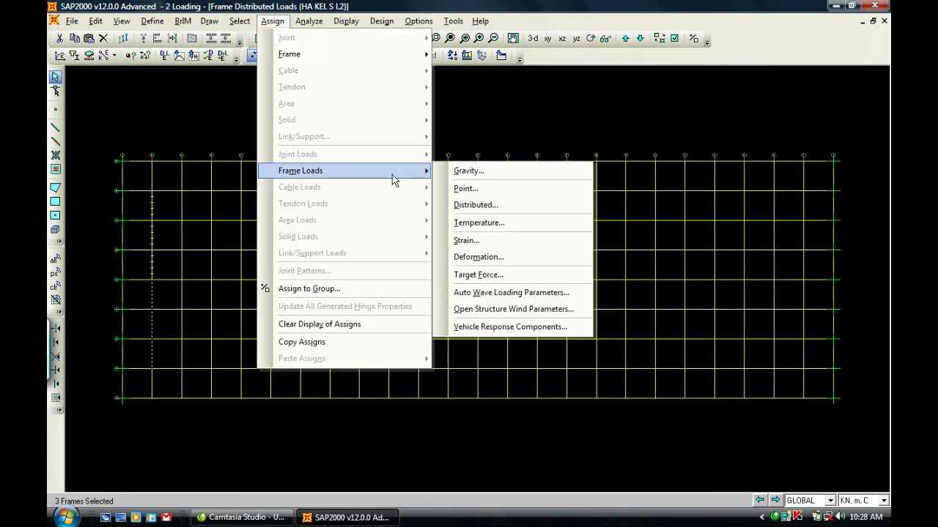
{"action": "left_click", "coordinate": [499, 206]}
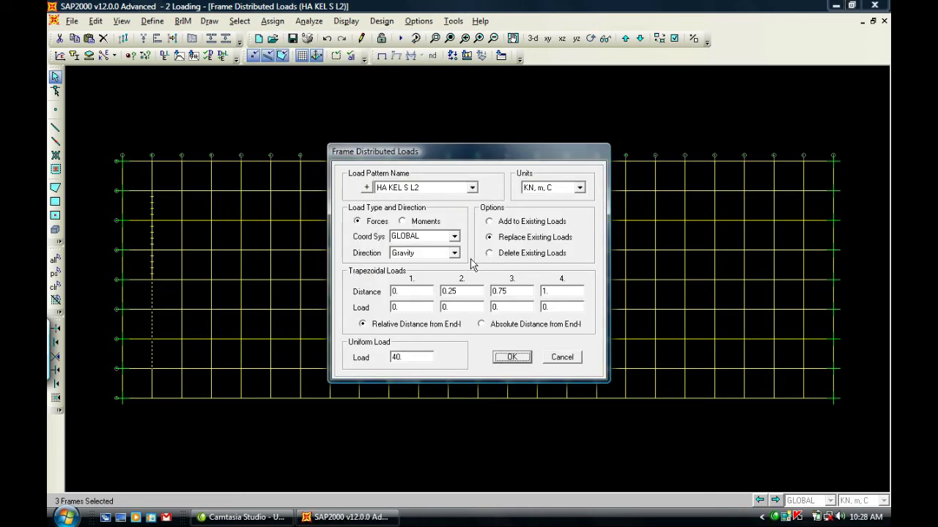
{"action": "left_click", "coordinate": [469, 188]}
{"action": "left_click", "coordinate": [432, 248]}
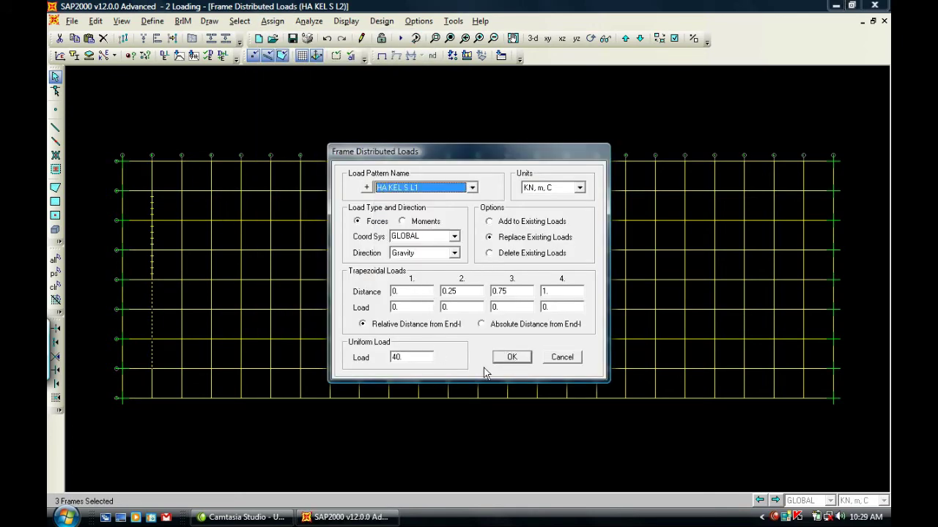
{"action": "left_click", "coordinate": [511, 357]}
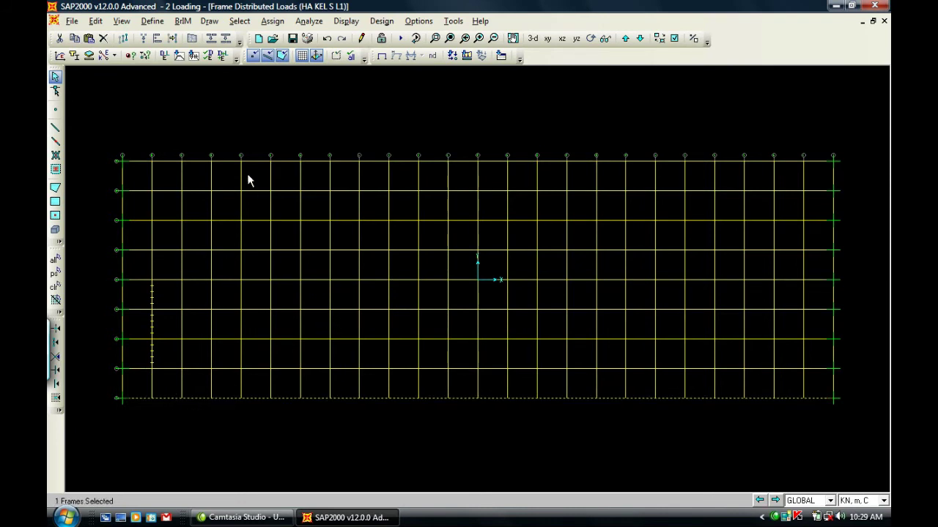
Assign a 7.5 kN/m uniform gravity load under load pattern Pedestrian to the two outer longitudinal edge frames.
{"action": "left_click", "coordinate": [224, 162]}
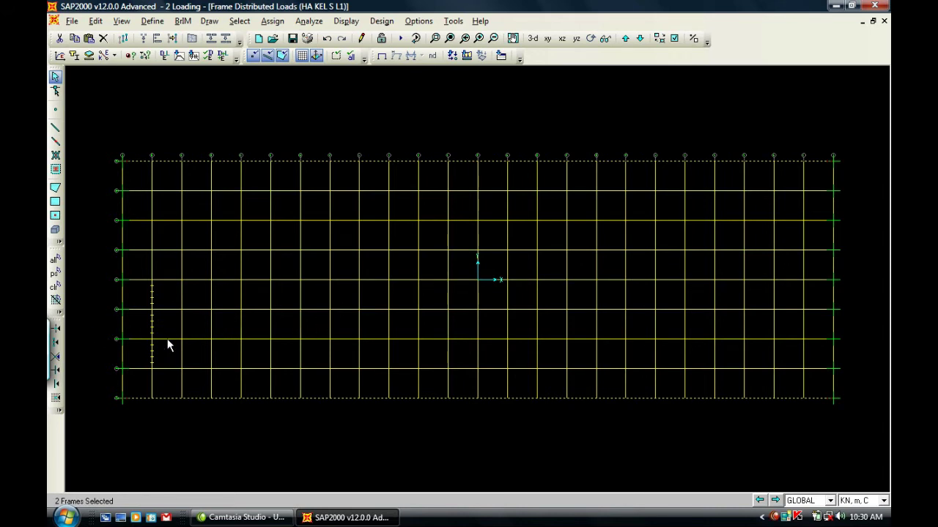
{"action": "left_click", "coordinate": [272, 20]}
{"action": "mouse_move", "coordinate": [327, 170]}
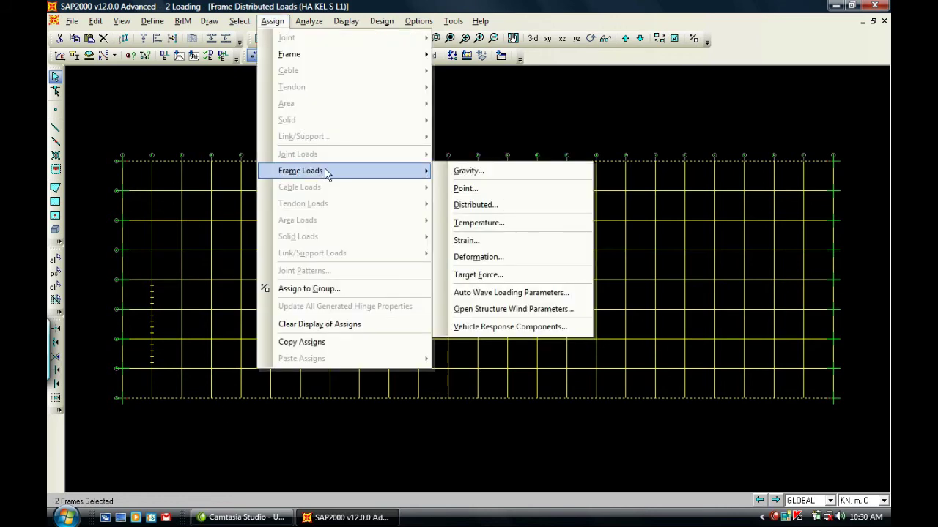
{"action": "left_click", "coordinate": [489, 204]}
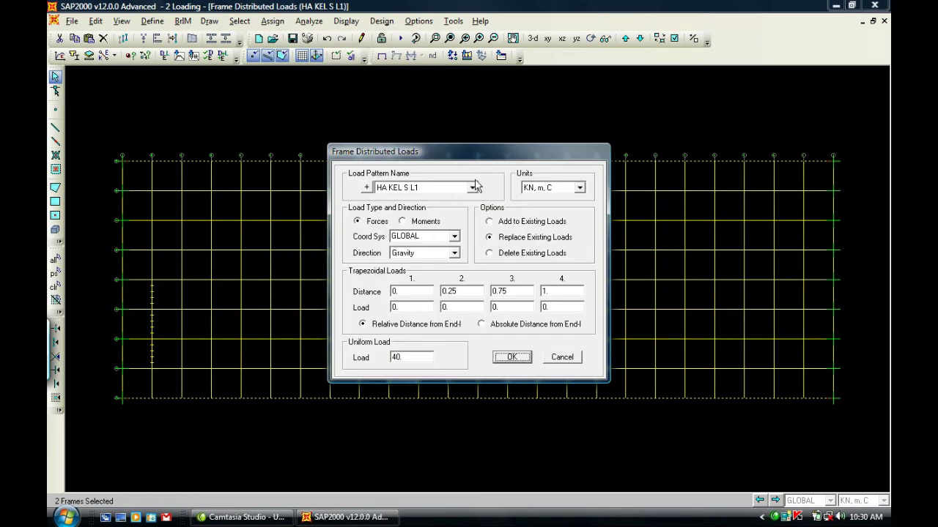
{"action": "left_click", "coordinate": [472, 187]}
{"action": "left_click", "coordinate": [444, 269]}
{"action": "double_click", "coordinate": [427, 356]}
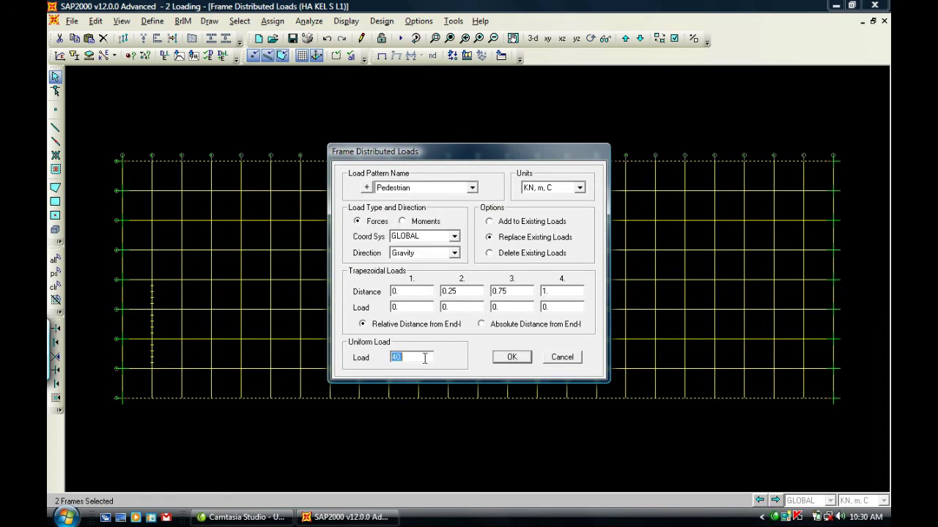
{"action": "type", "text": "7.5"}
{"action": "left_click", "coordinate": [513, 357]}
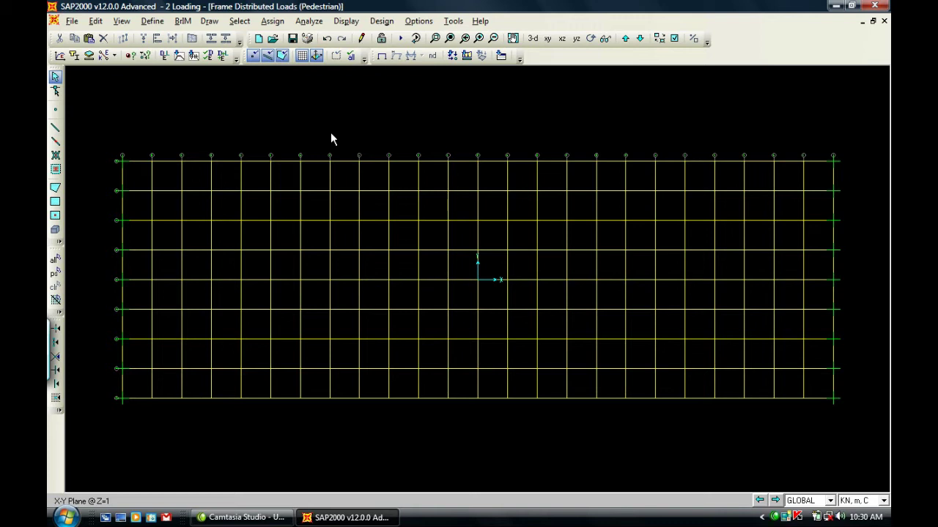
{"action": "left_click", "coordinate": [372, 162]}
{"action": "left_click", "coordinate": [372, 399]}
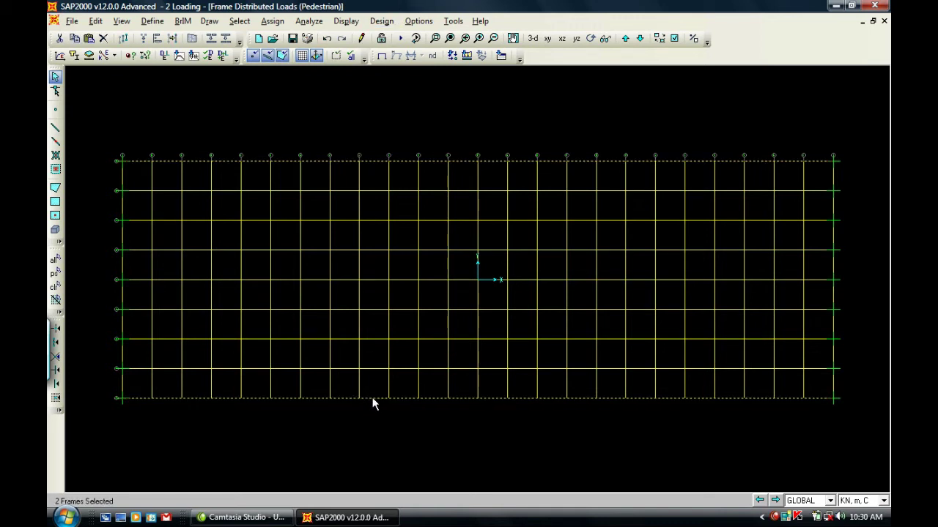
{"action": "key", "text": "ctrl+q"}
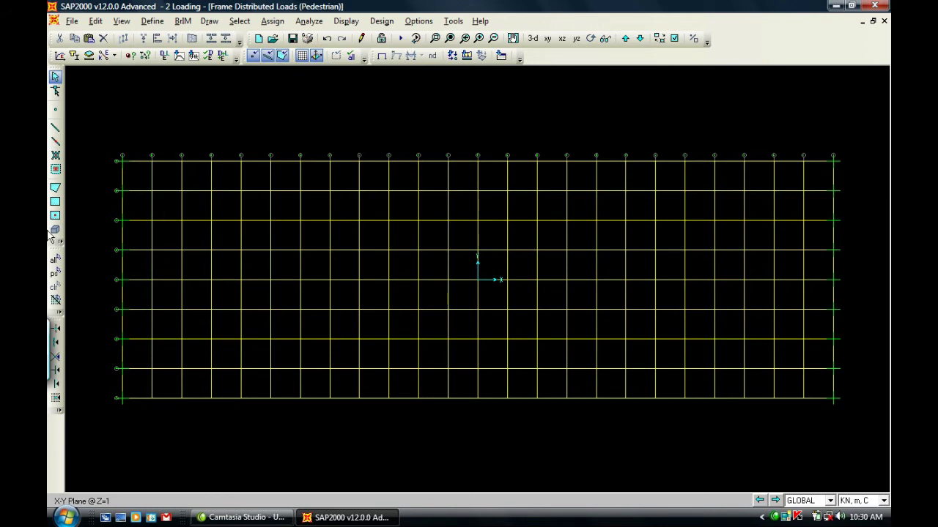
{"action": "left_click", "coordinate": [55, 273]}
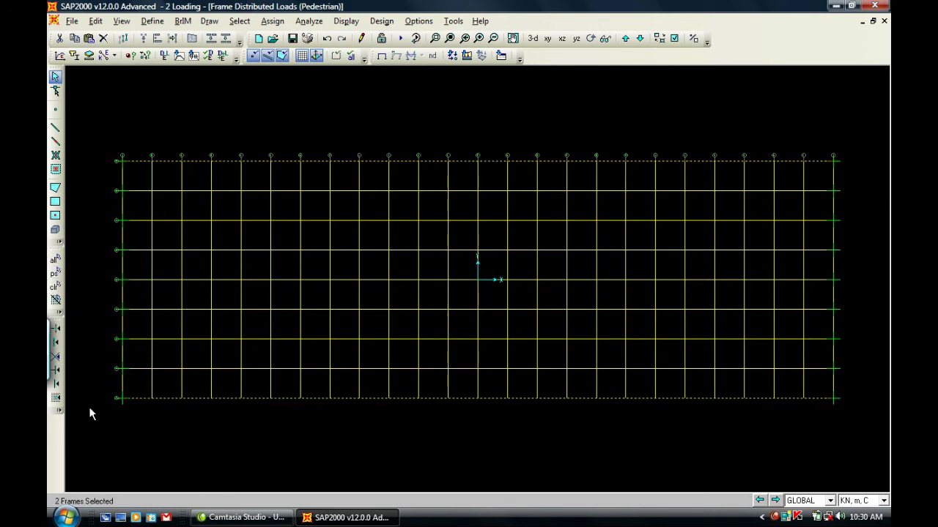
{"action": "left_click", "coordinate": [163, 399]}
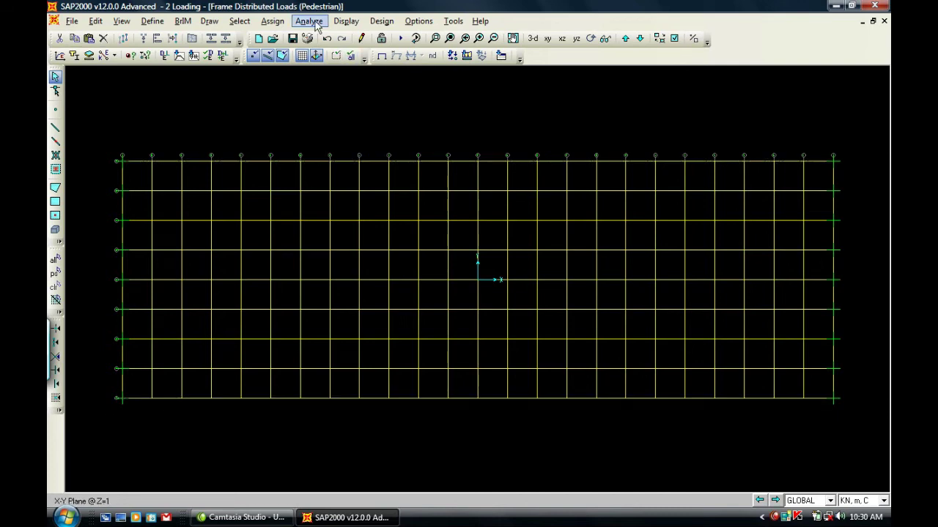
Display the frame span loads assigned under load pattern Pedestrian and view them on the deck in 3D.
{"action": "left_click", "coordinate": [344, 21]}
{"action": "mouse_move", "coordinate": [423, 55]}
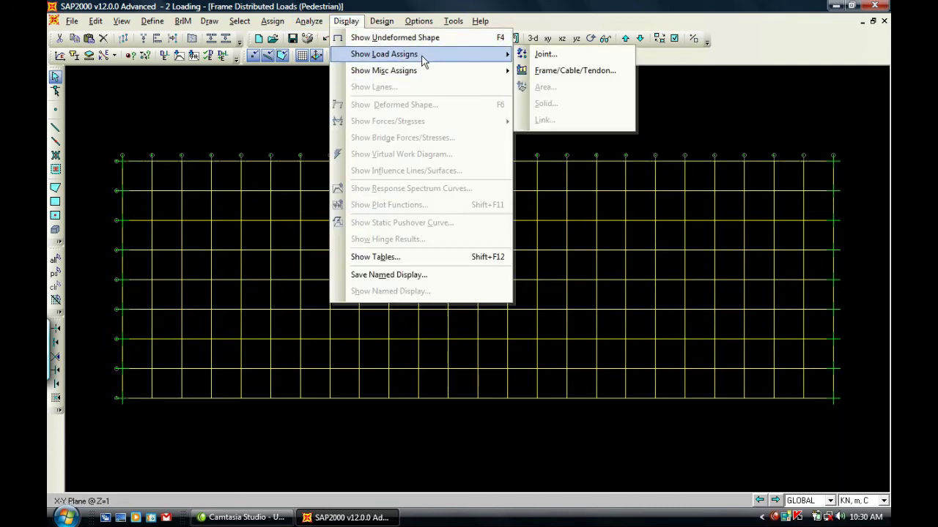
{"action": "left_click", "coordinate": [562, 71]}
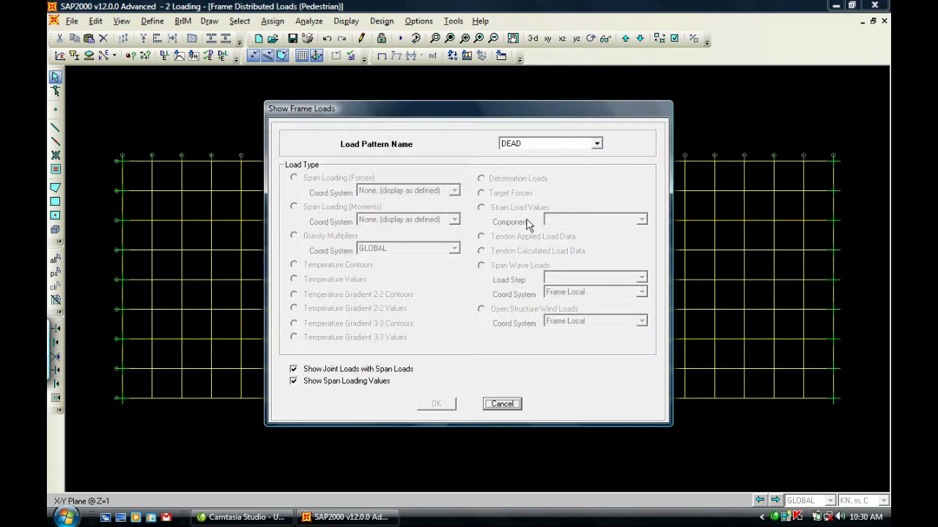
{"action": "left_click", "coordinate": [597, 145]}
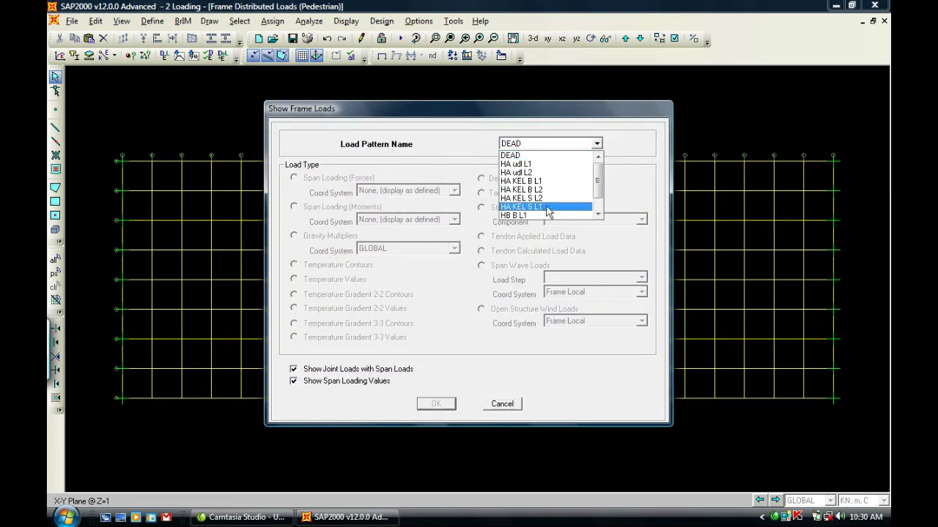
{"action": "scroll", "coordinate": [551, 189], "scroll_direction": "down", "scroll_amount": 1}
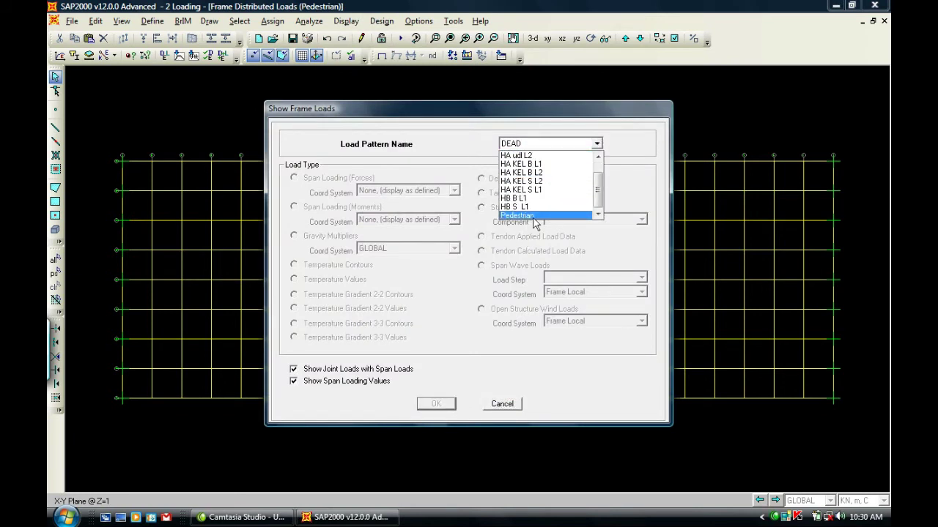
{"action": "left_click", "coordinate": [532, 217]}
{"action": "left_click", "coordinate": [439, 403]}
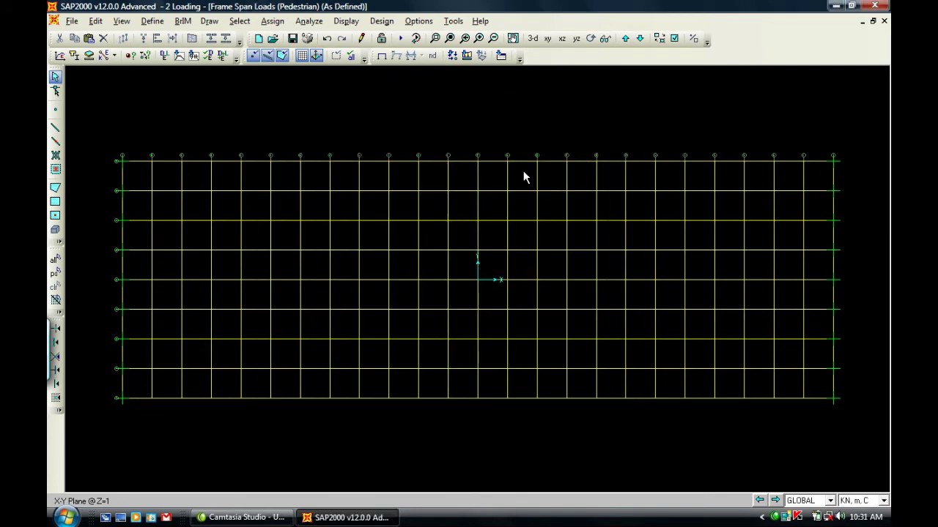
{"action": "left_click", "coordinate": [533, 38]}
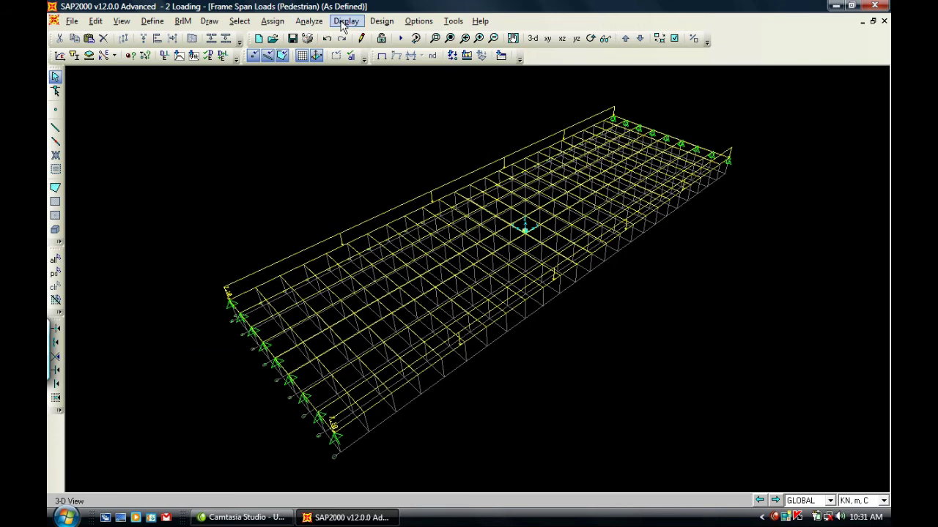
Return from the 3D view to the XY plan view of the deck.
{"action": "left_click", "coordinate": [382, 20]}
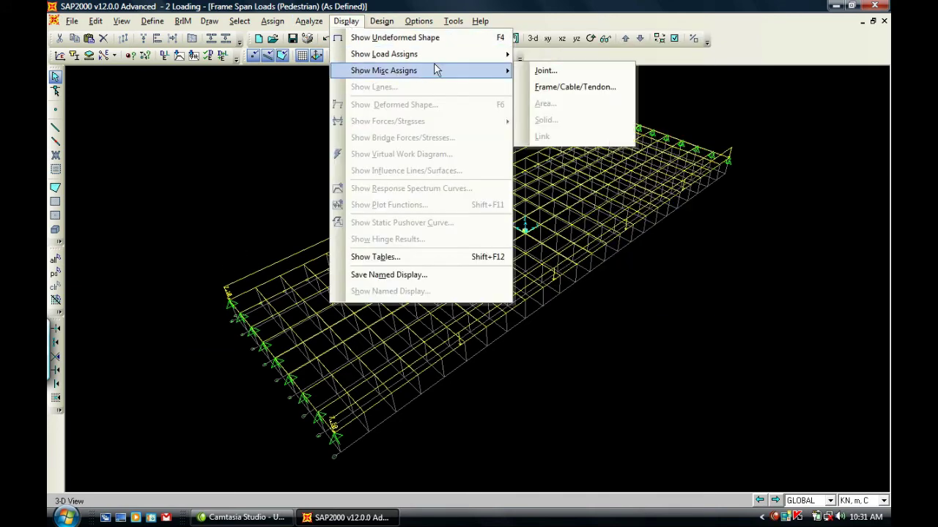
{"action": "mouse_move", "coordinate": [502, 54]}
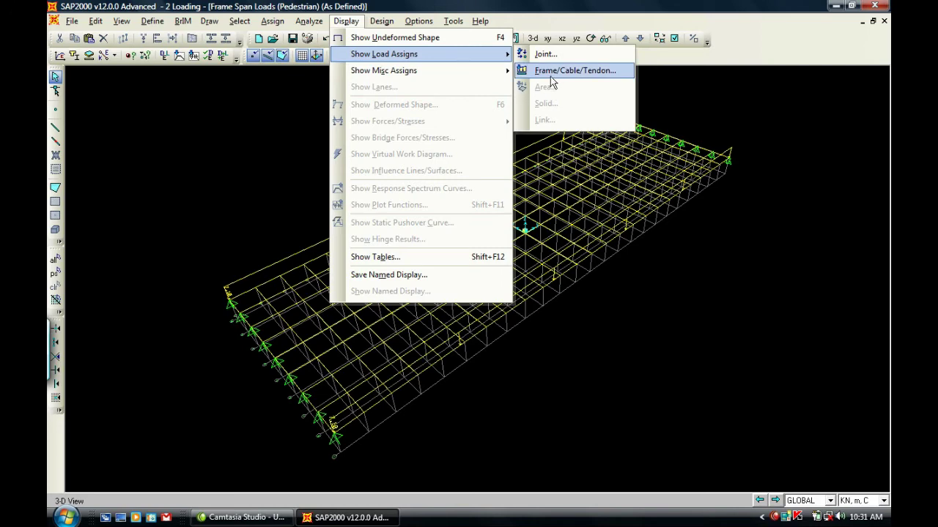
{"action": "key", "text": "Escape"}
{"action": "key", "text": "Escape"}
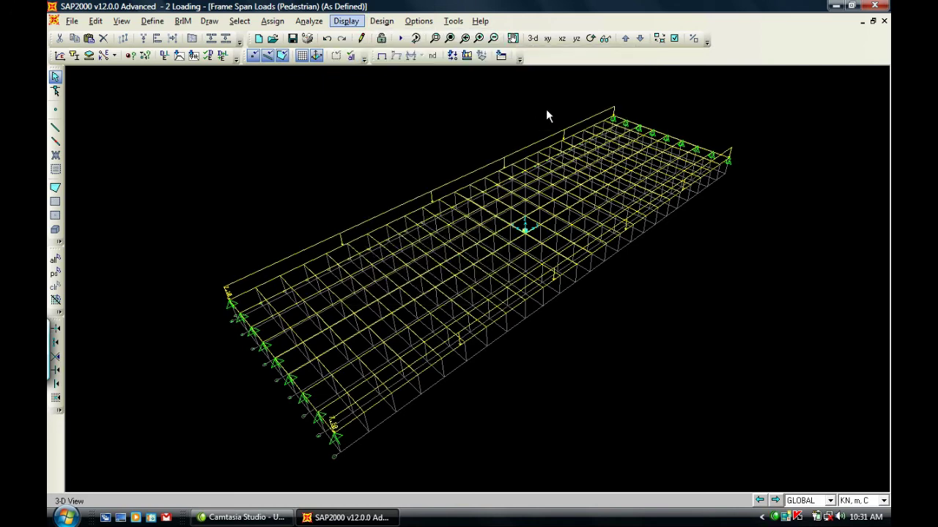
{"action": "left_click", "coordinate": [547, 38]}
{"action": "left_click", "coordinate": [299, 56]}
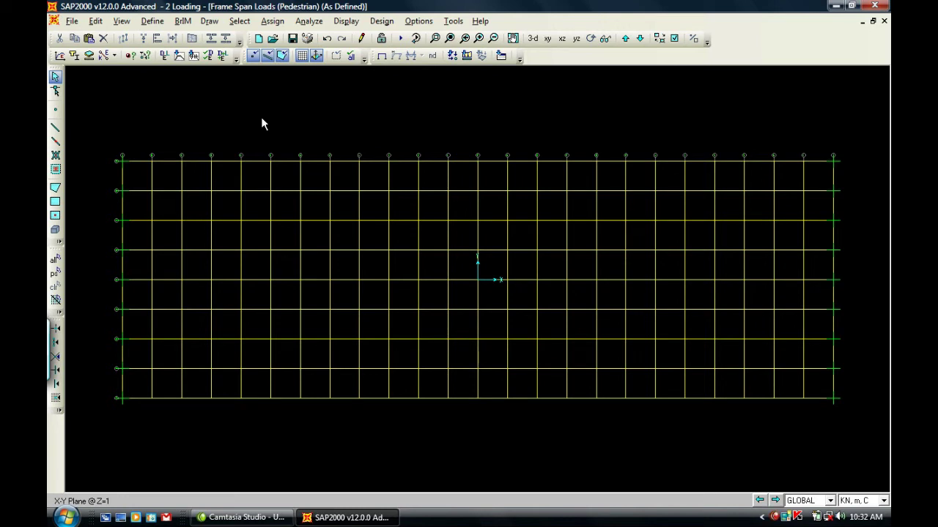
Search the computer for 5400, open BS 5400 1.pdf to consult it, and repeat the file search.
{"action": "left_click", "coordinate": [67, 518]}
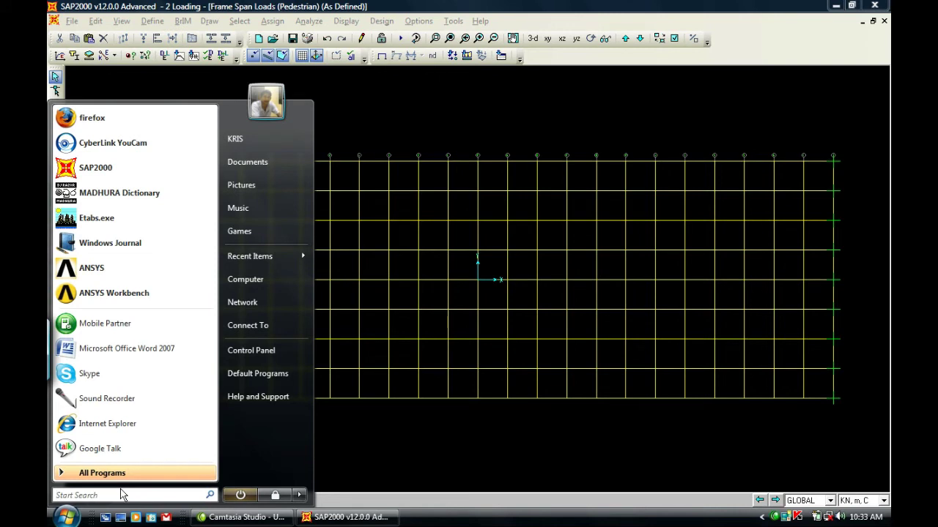
{"action": "type", "text": "5400"}
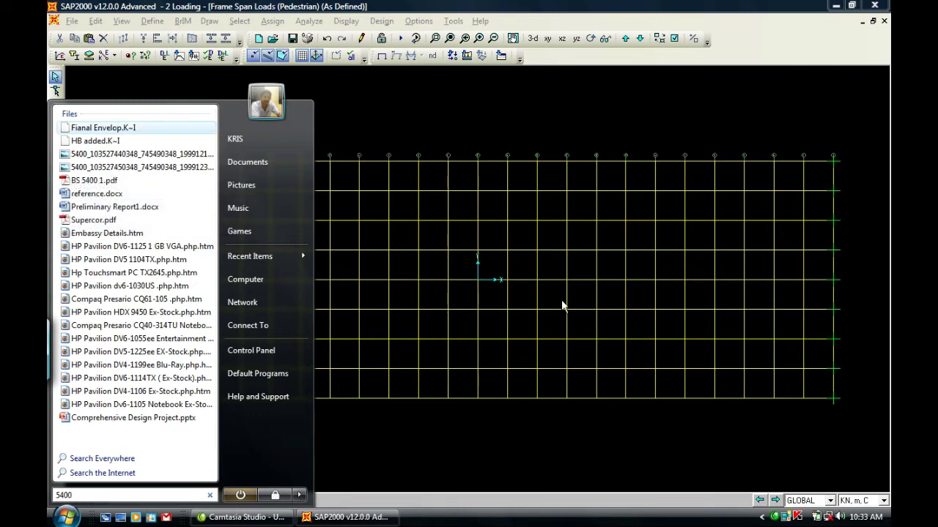
{"action": "left_click", "coordinate": [796, 463]}
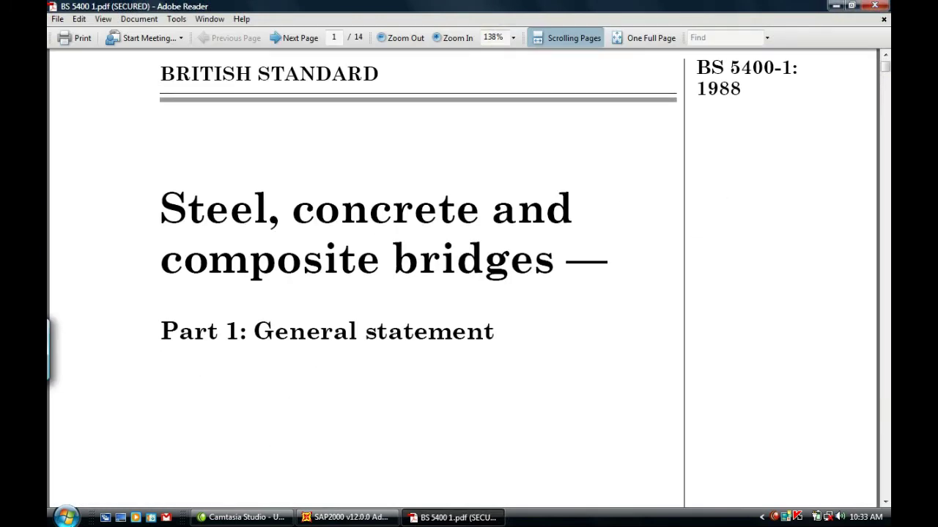
{"action": "left_click", "coordinate": [71, 517]}
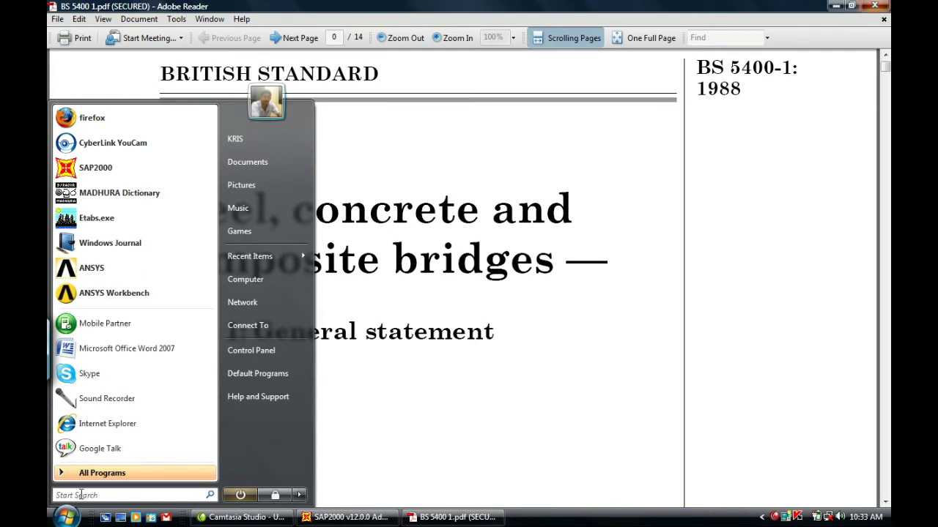
{"action": "type", "text": "5400"}
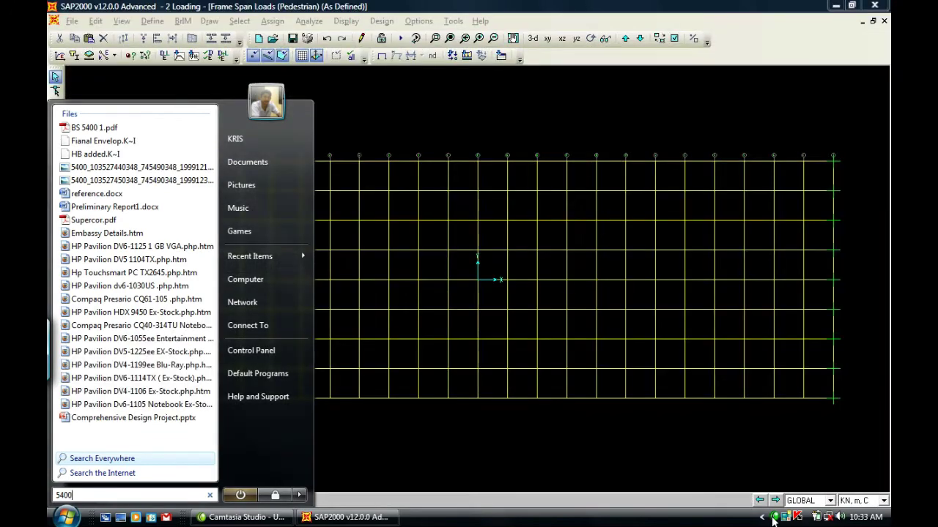
{"action": "right_click", "coordinate": [775, 517]}
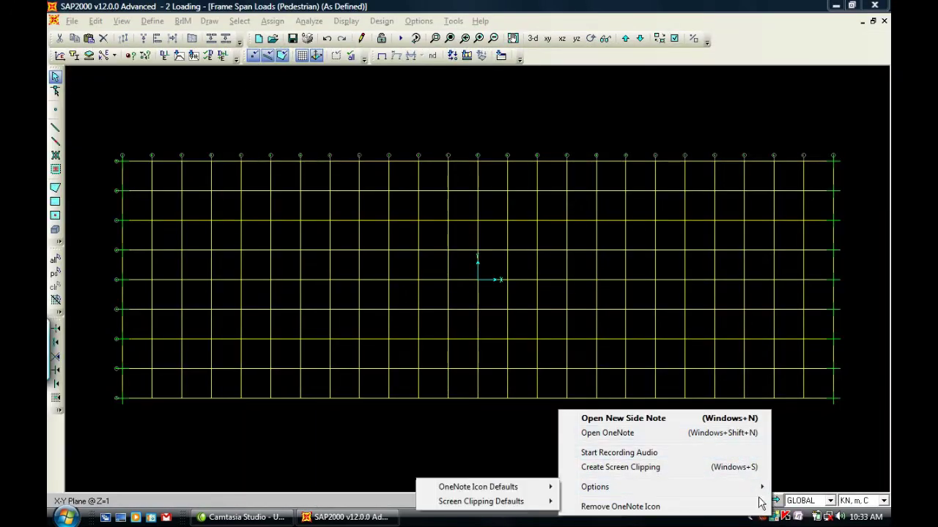
{"action": "right_click", "coordinate": [762, 517]}
{"action": "left_click", "coordinate": [706, 424]}
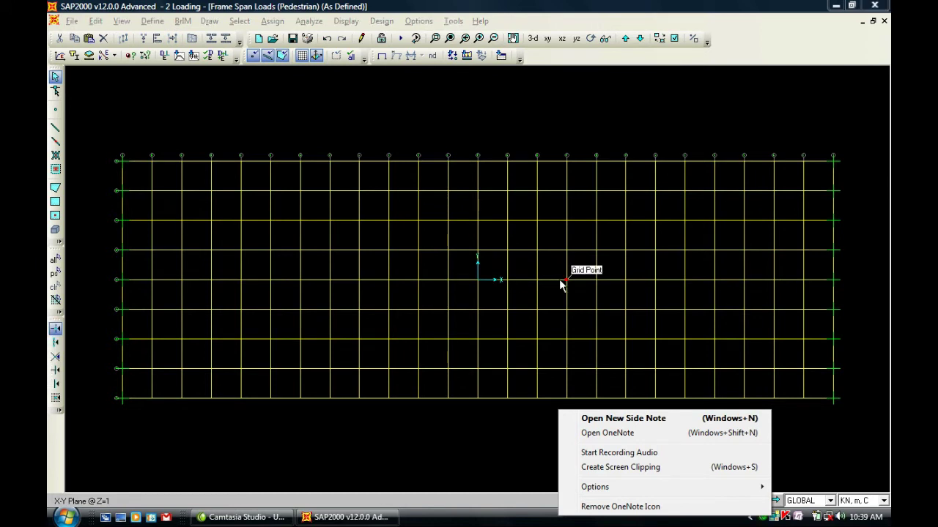
Apply -75 kN global Z under HB B L1 at four joints from the X axis downward on transverse lines three and five each side of midspan.
{"action": "left_click", "coordinate": [565, 280]}
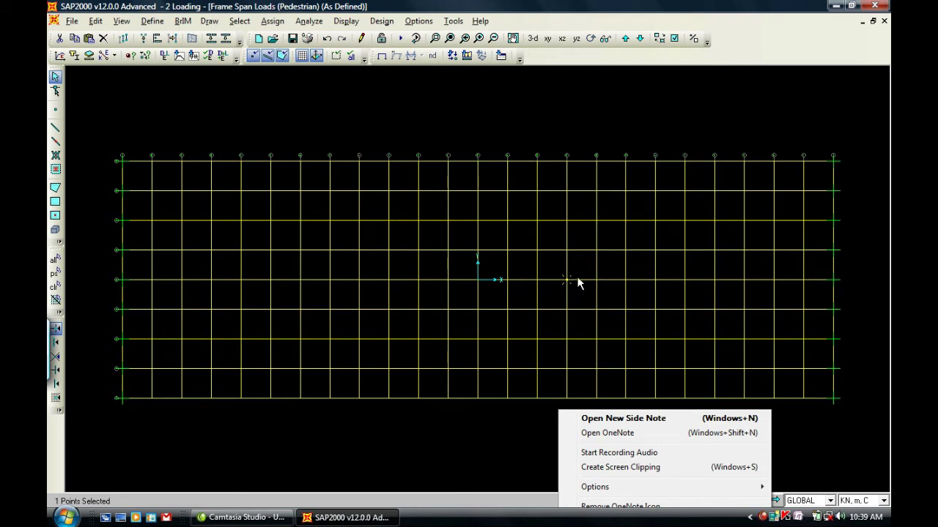
{"action": "left_click", "coordinate": [625, 280]}
{"action": "left_click", "coordinate": [625, 309]}
{"action": "left_click", "coordinate": [625, 339]}
{"action": "left_click", "coordinate": [624, 368]}
{"action": "left_click", "coordinate": [566, 368]}
{"action": "left_click", "coordinate": [566, 338]}
{"action": "left_click", "coordinate": [567, 308]}
{"action": "left_click", "coordinate": [386, 283]}
{"action": "left_click", "coordinate": [389, 338]}
{"action": "left_click", "coordinate": [390, 309]}
{"action": "left_click", "coordinate": [388, 366]}
{"action": "left_click", "coordinate": [331, 367]}
{"action": "left_click", "coordinate": [333, 339]}
{"action": "left_click", "coordinate": [331, 309]}
{"action": "left_click", "coordinate": [331, 280]}
{"action": "left_click", "coordinate": [265, 22]}
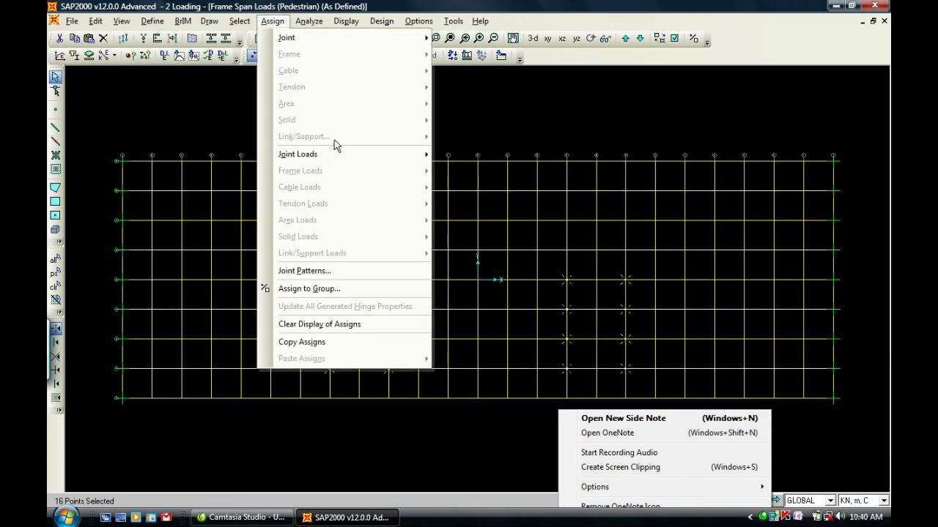
{"action": "mouse_move", "coordinate": [379, 156]}
{"action": "left_click", "coordinate": [489, 157]}
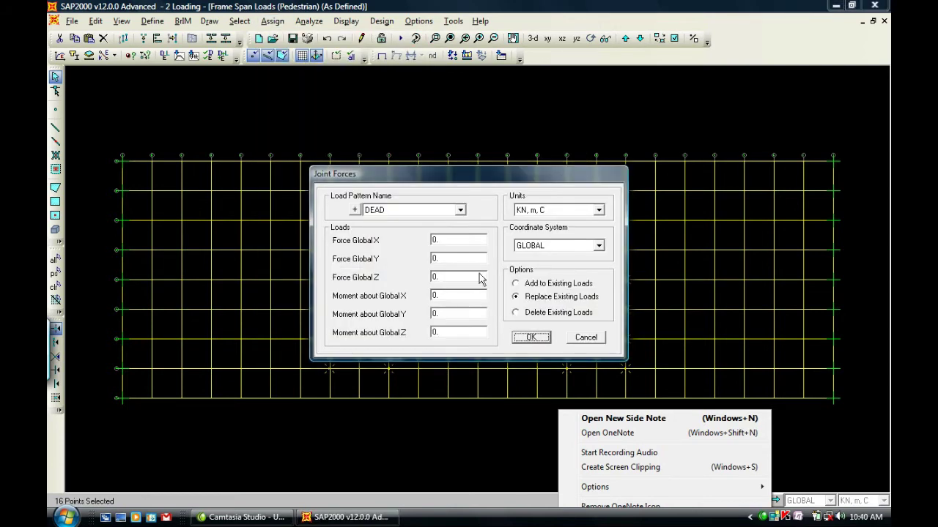
{"action": "left_click", "coordinate": [460, 211]}
{"action": "scroll", "coordinate": [407, 271], "scroll_direction": "down", "scroll_amount": 1}
{"action": "left_click", "coordinate": [406, 265]}
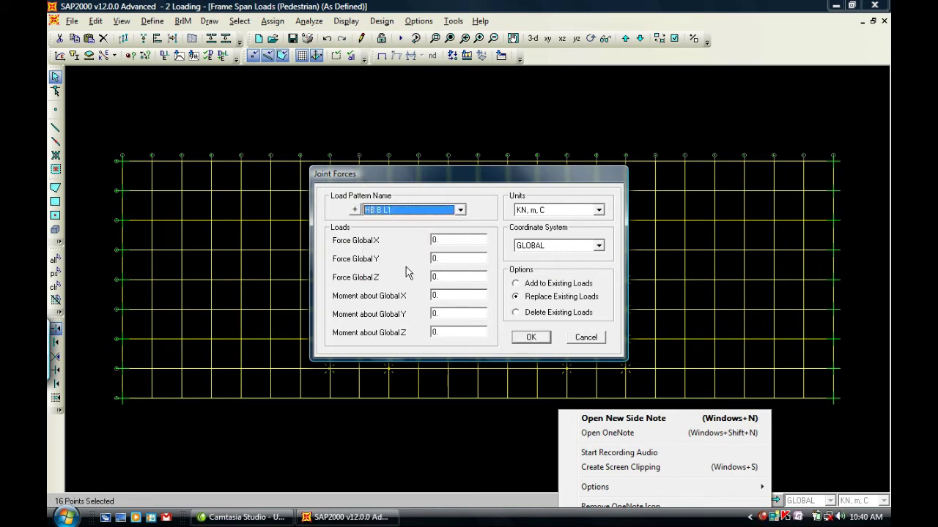
{"action": "left_click", "coordinate": [464, 277]}
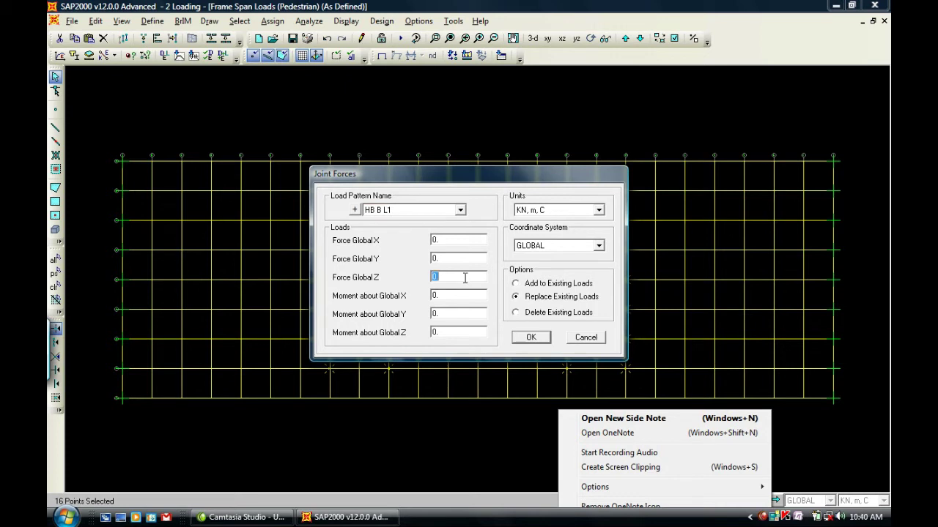
{"action": "type", "text": "-75"}
{"action": "left_click", "coordinate": [530, 338]}
{"action": "left_click", "coordinate": [530, 341]}
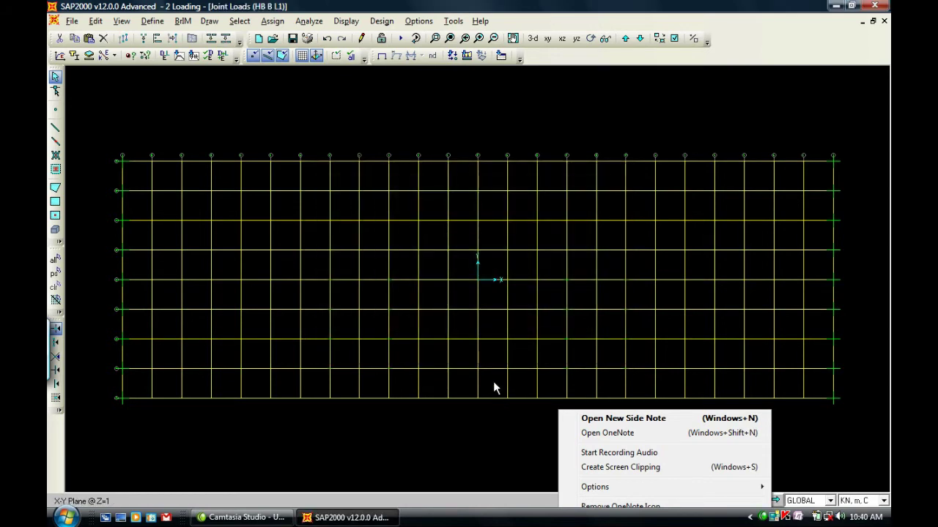
Check the HB B L1 joint loads in the 3D and XZ views and return to the XY plan view.
{"action": "left_click", "coordinate": [533, 38]}
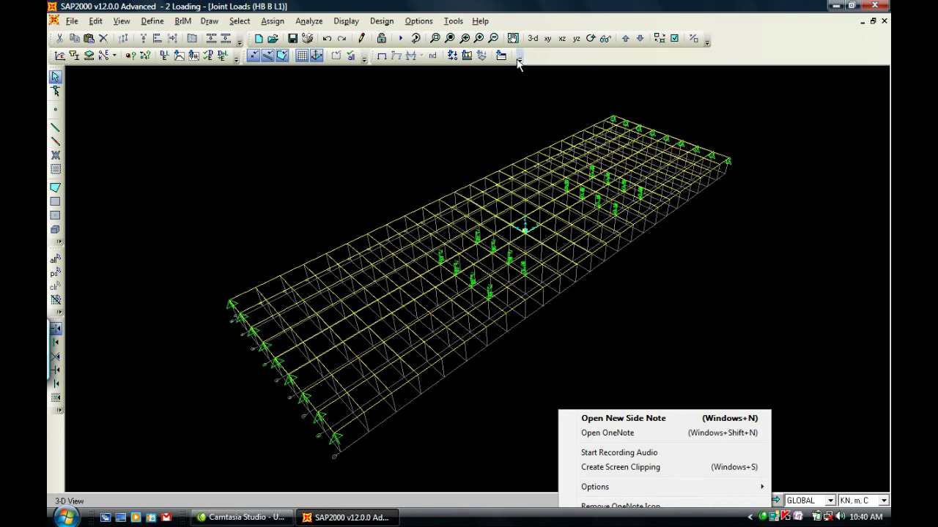
{"action": "left_click", "coordinate": [557, 38]}
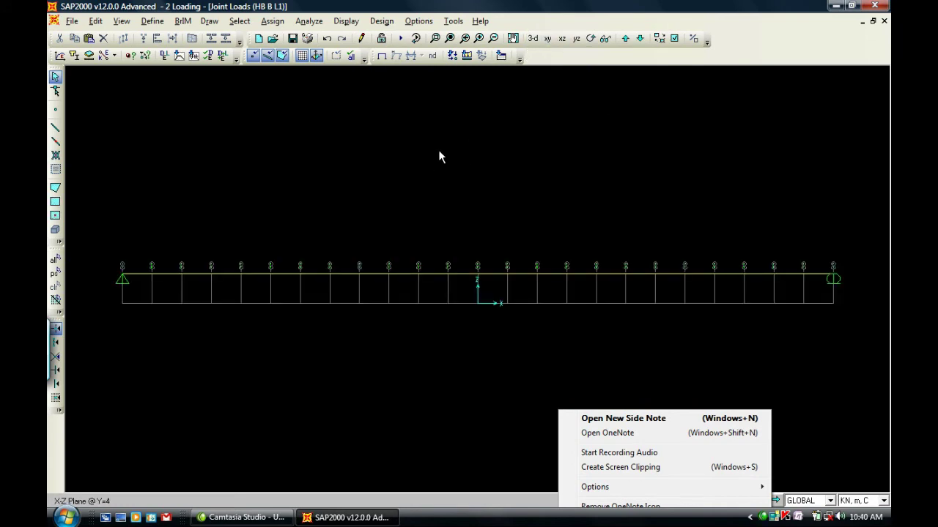
{"action": "left_click", "coordinate": [532, 38]}
{"action": "left_click", "coordinate": [545, 40]}
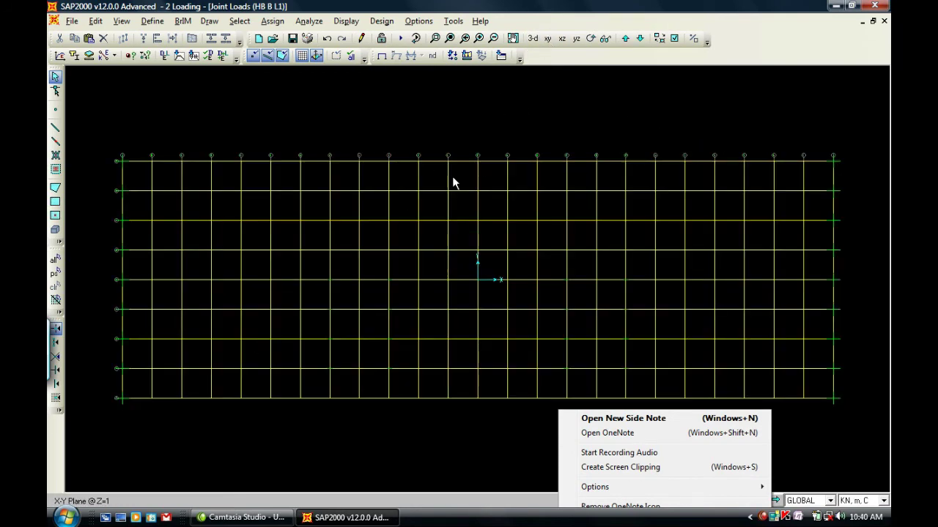
Add -75 kN global Z under HB S L1 to the four joints from the X axis downward on transverse lines 2, 4, 10 and 12.
{"action": "left_click", "coordinate": [152, 252]}
{"action": "left_click", "coordinate": [152, 249]}
{"action": "left_click", "coordinate": [152, 280]}
{"action": "left_click", "coordinate": [152, 310]}
{"action": "left_click", "coordinate": [152, 339]}
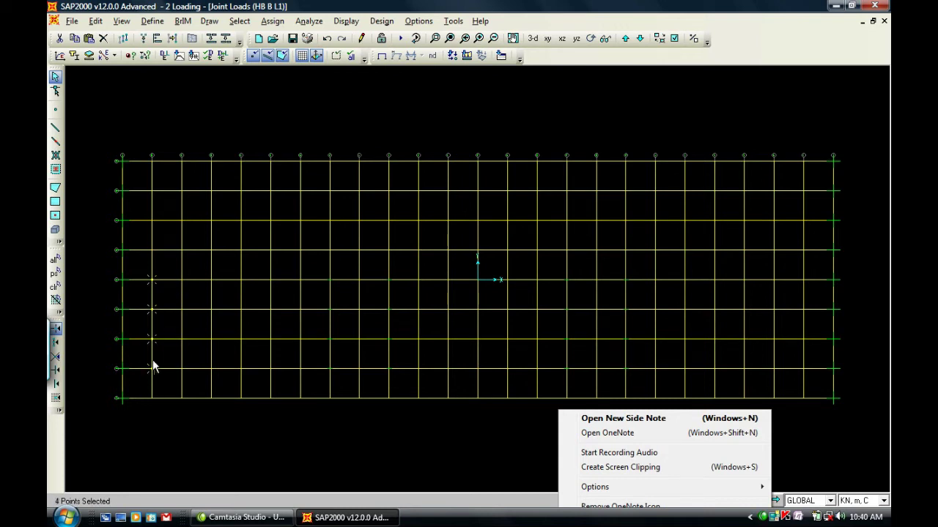
{"action": "left_click", "coordinate": [211, 280]}
{"action": "left_click", "coordinate": [395, 282]}
{"action": "left_click", "coordinate": [388, 309]}
{"action": "left_click", "coordinate": [389, 338]}
{"action": "left_click", "coordinate": [389, 368]}
{"action": "left_click", "coordinate": [448, 309]}
{"action": "left_click", "coordinate": [449, 339]}
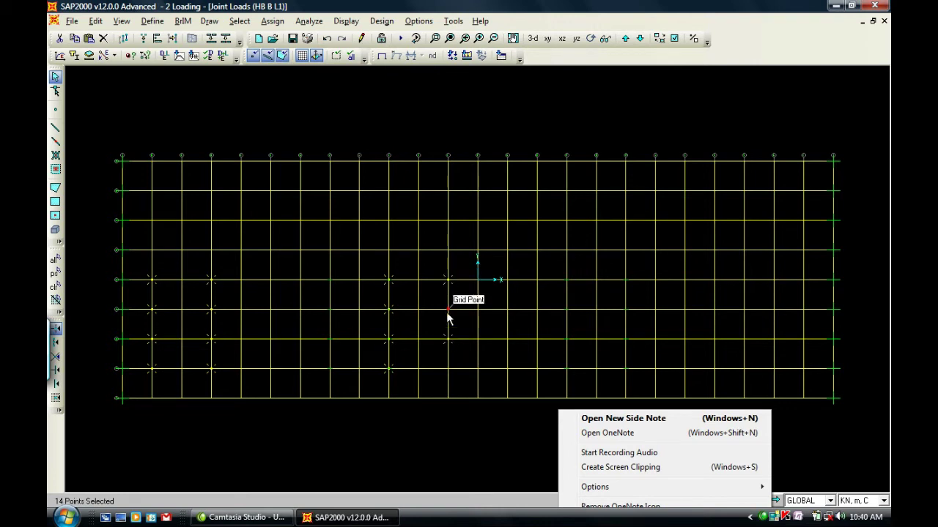
{"action": "left_click", "coordinate": [447, 369]}
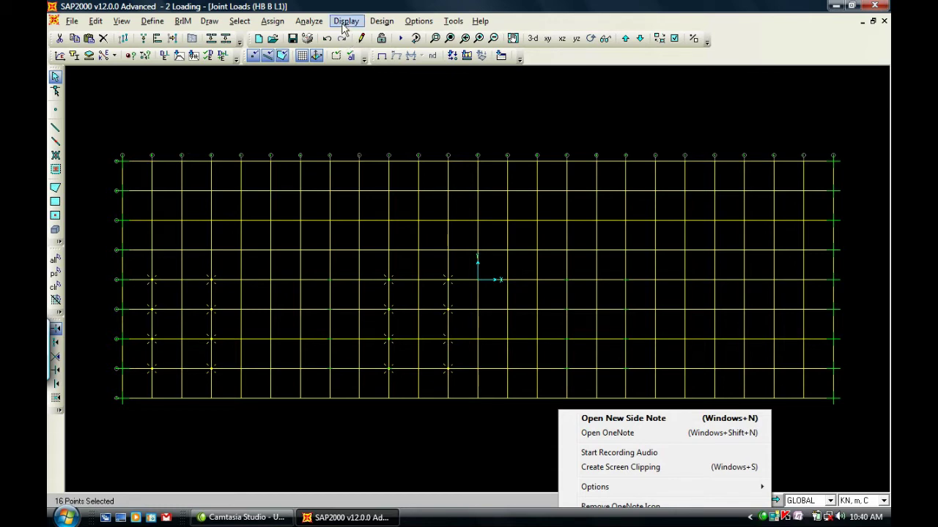
{"action": "left_click", "coordinate": [273, 22]}
{"action": "mouse_move", "coordinate": [383, 153]}
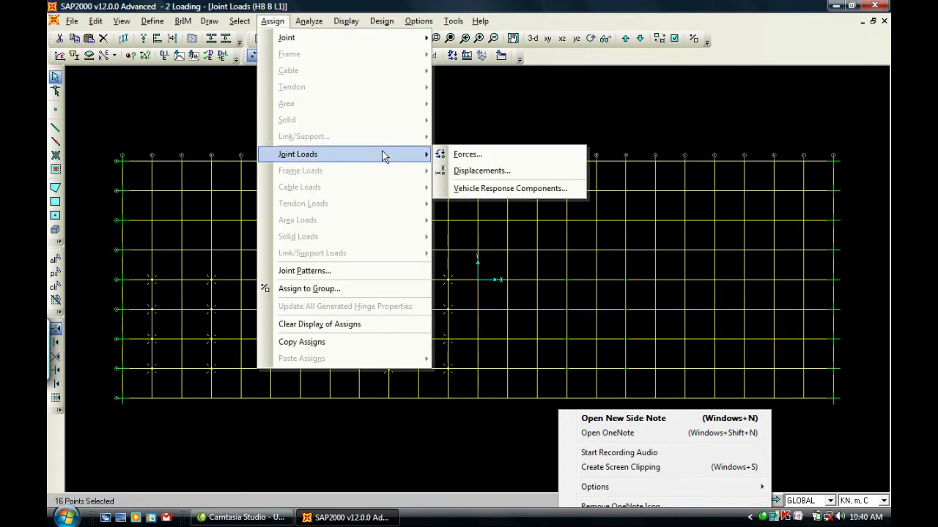
{"action": "left_click", "coordinate": [476, 157]}
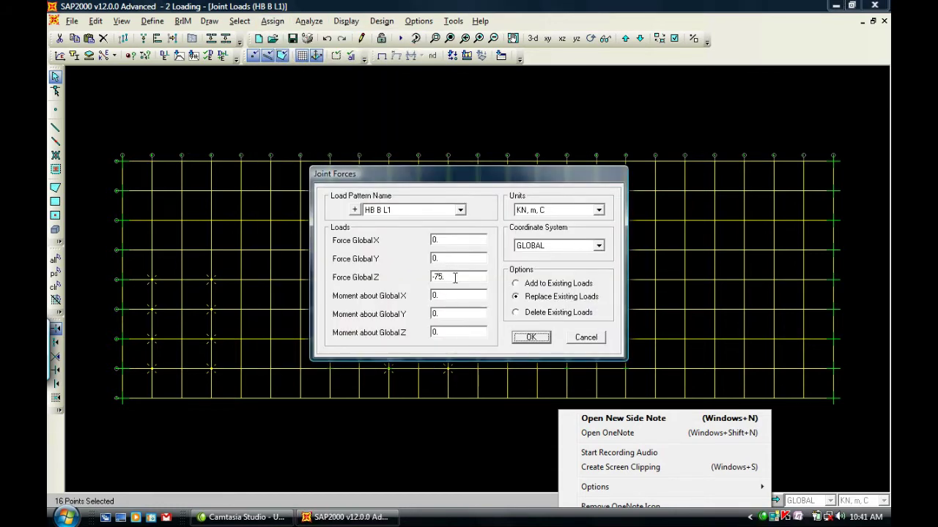
{"action": "left_click", "coordinate": [459, 211]}
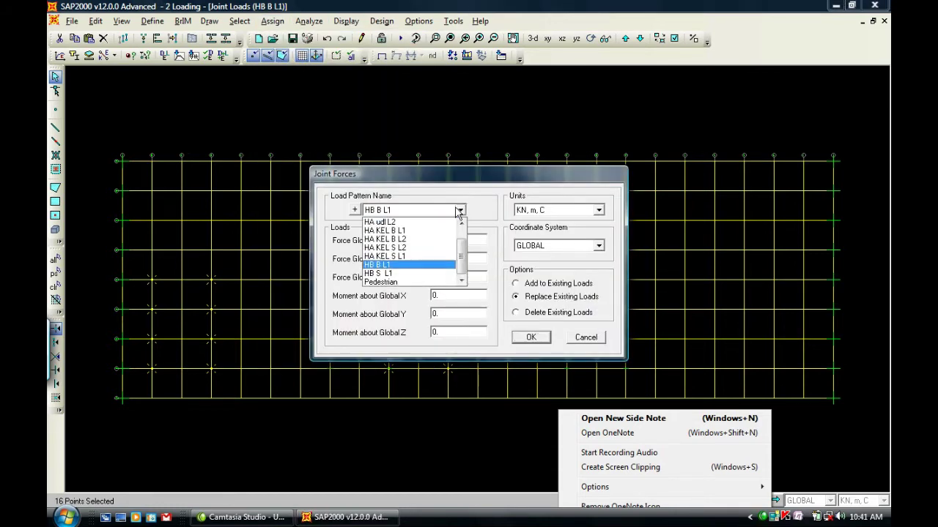
{"action": "left_click", "coordinate": [422, 274]}
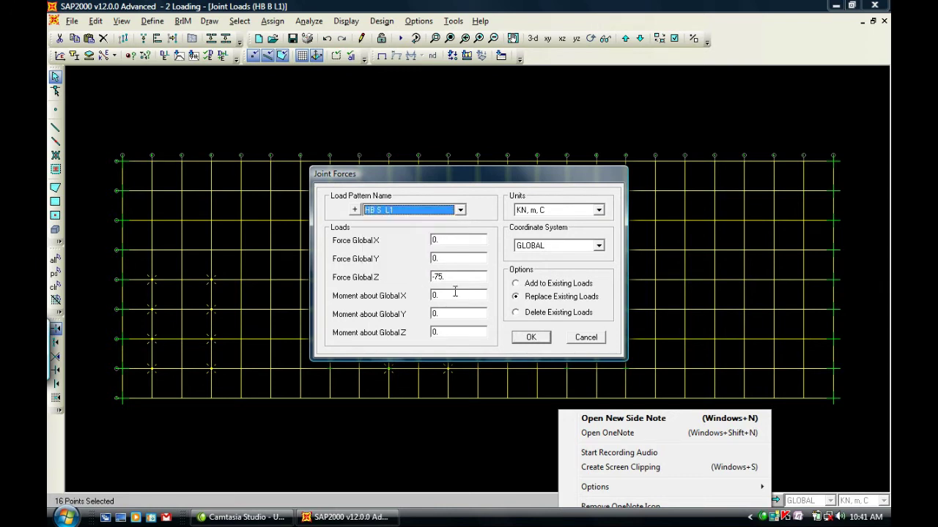
{"action": "left_click", "coordinate": [517, 284]}
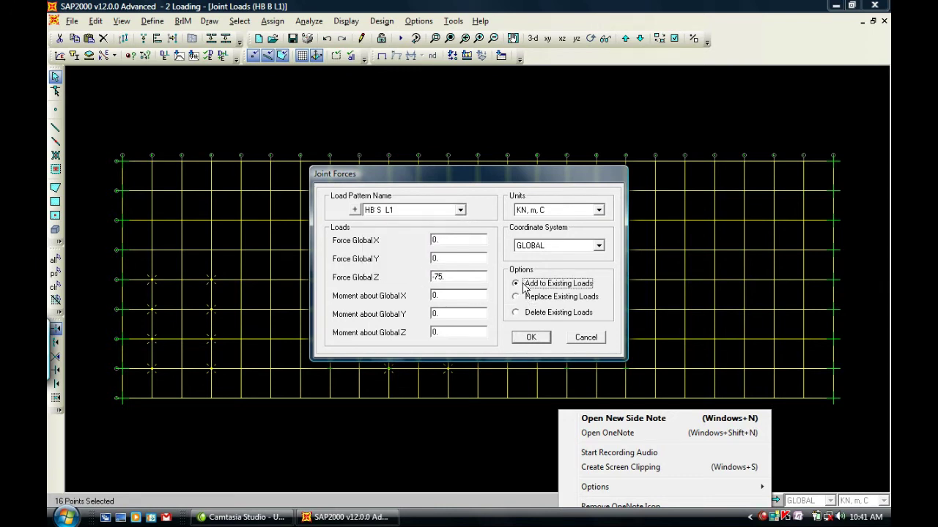
{"action": "left_click", "coordinate": [524, 338]}
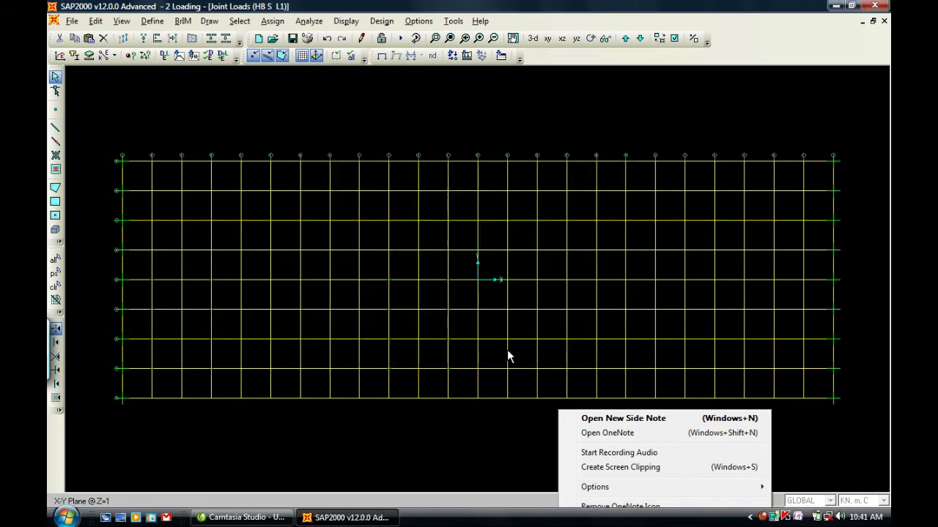
Switch to the 3D view and display the joint loads of the HB B L1 pattern with their values.
{"action": "left_click", "coordinate": [532, 38]}
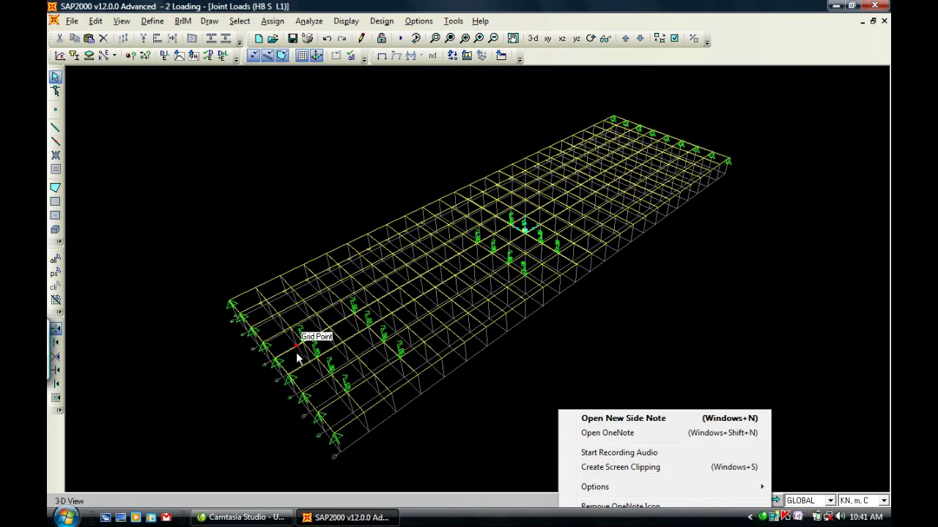
{"action": "left_click", "coordinate": [351, 23]}
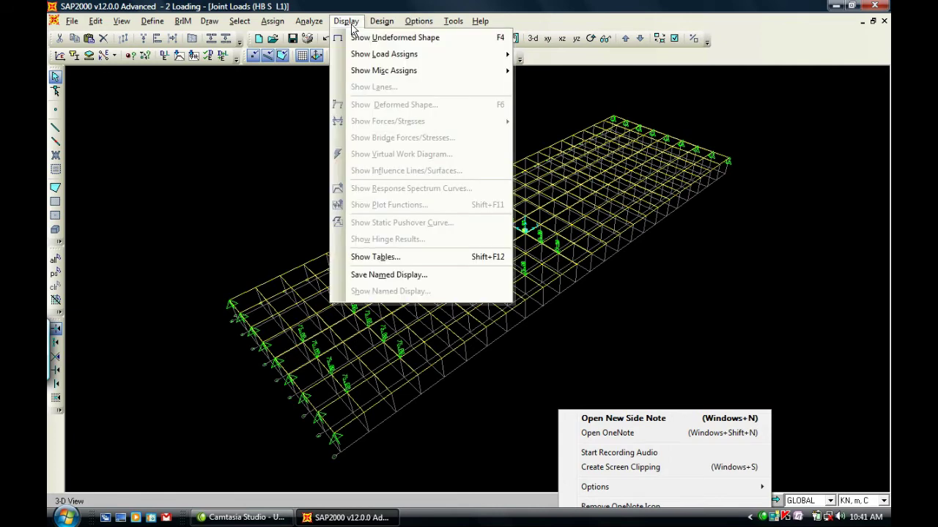
{"action": "mouse_move", "coordinate": [411, 54]}
{"action": "left_click", "coordinate": [541, 57]}
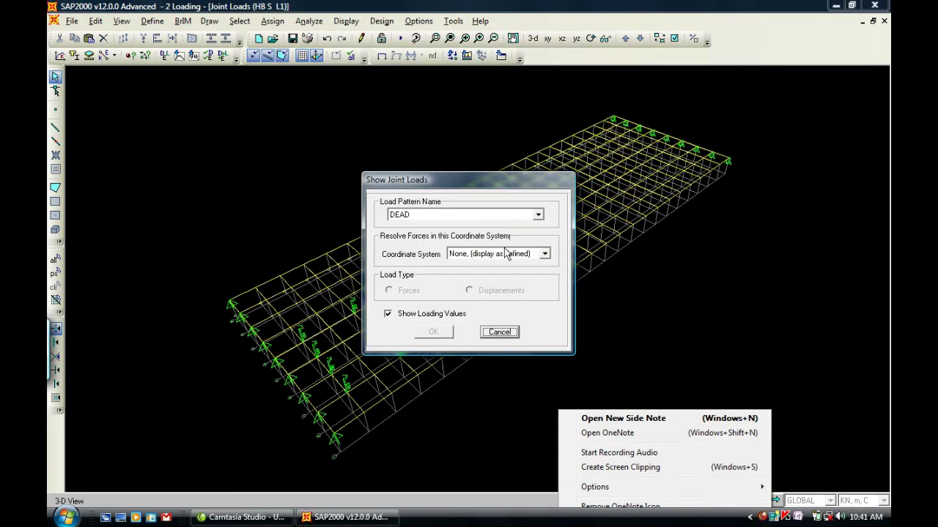
{"action": "left_click", "coordinate": [537, 215]}
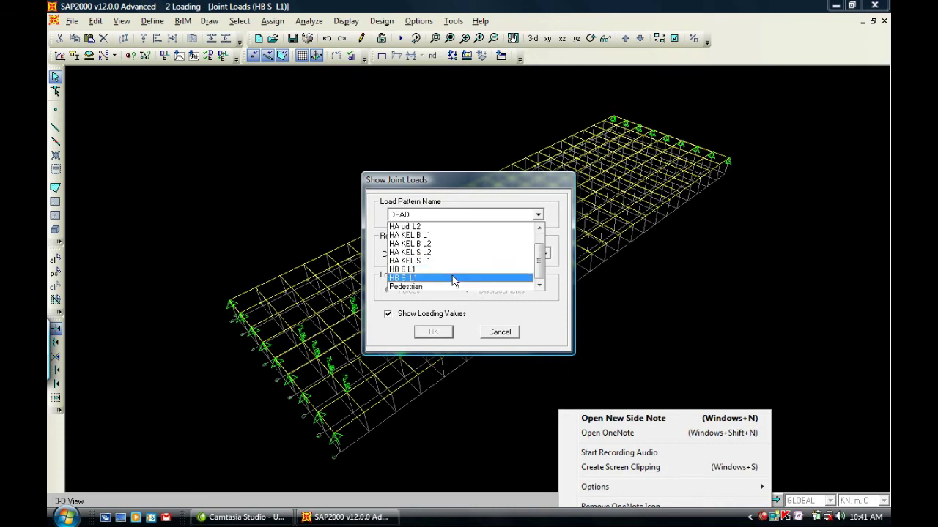
{"action": "left_click", "coordinate": [452, 269]}
{"action": "left_click", "coordinate": [434, 334]}
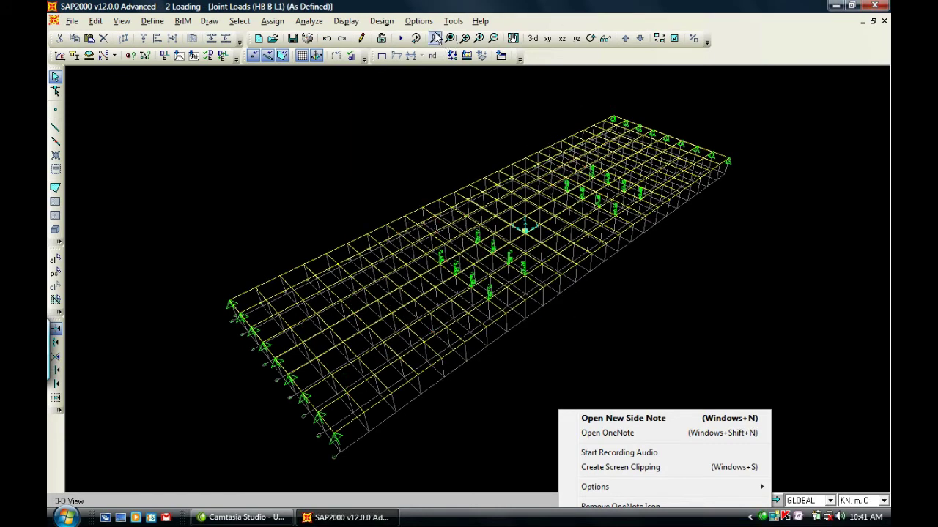
Display the joint loads of the HB S L1 pattern in the 3D view.
{"action": "left_click", "coordinate": [345, 21]}
{"action": "mouse_move", "coordinate": [440, 61]}
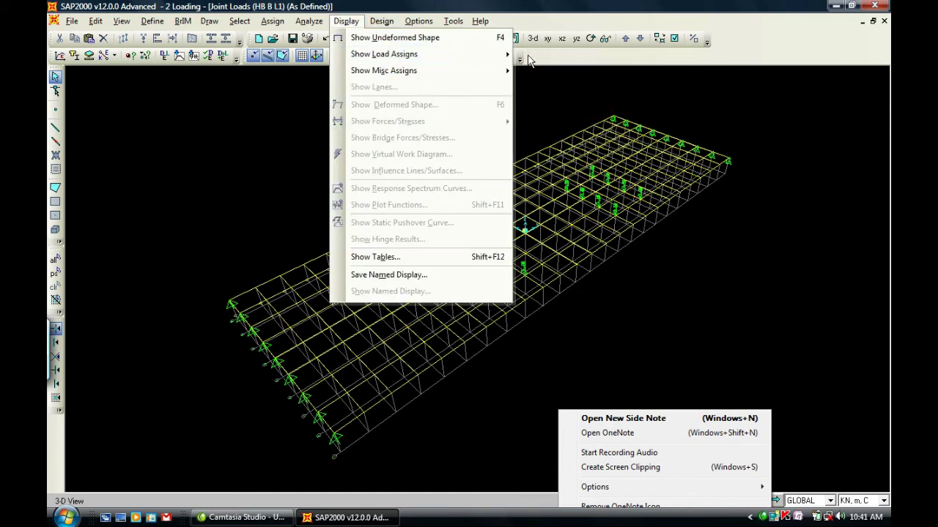
{"action": "left_click", "coordinate": [546, 71]}
{"action": "left_click", "coordinate": [538, 215]}
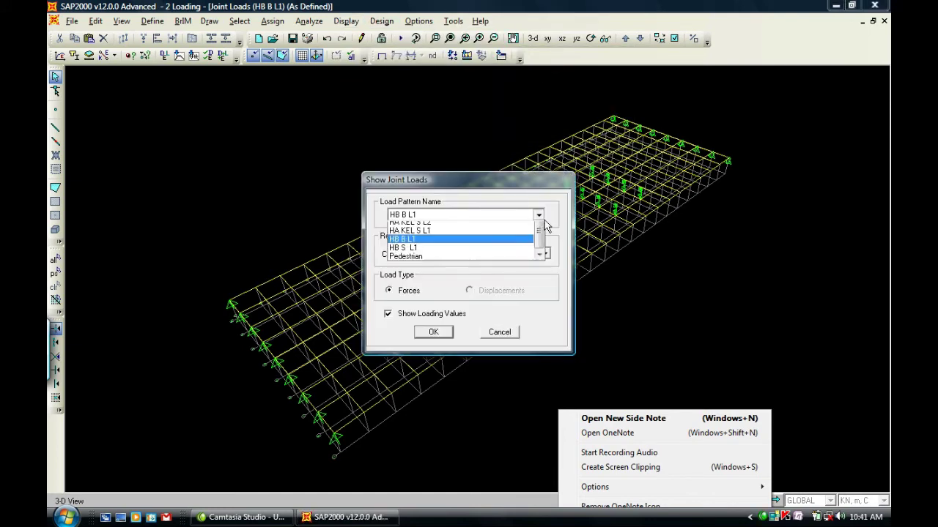
{"action": "left_click", "coordinate": [498, 261]}
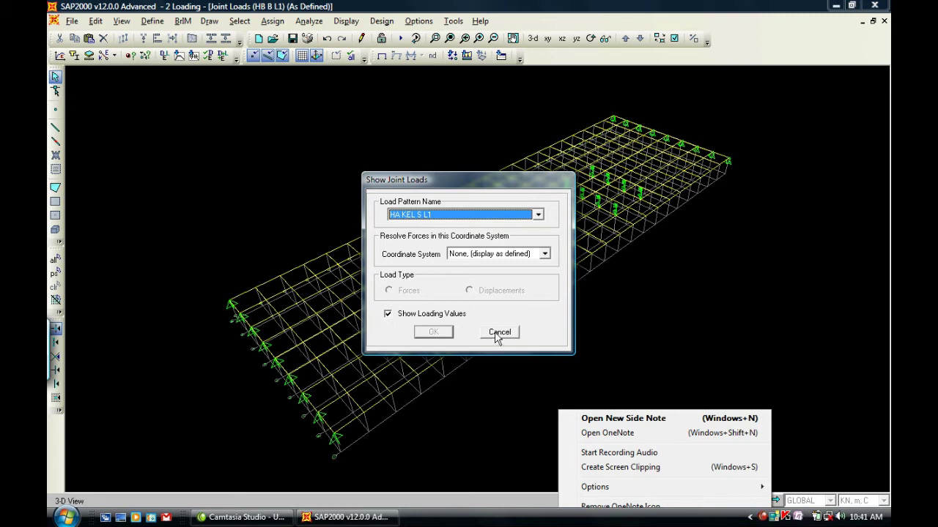
{"action": "left_click", "coordinate": [538, 215]}
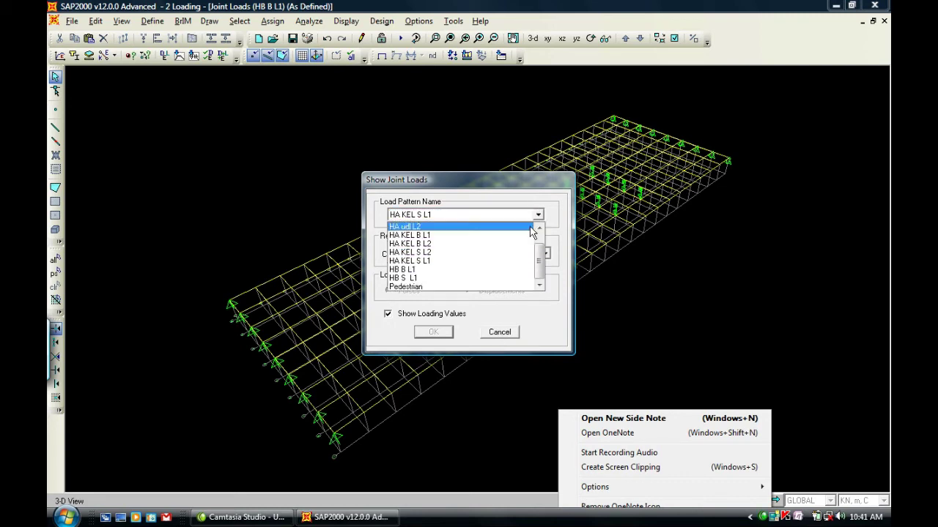
{"action": "left_click", "coordinate": [476, 279]}
{"action": "left_click", "coordinate": [448, 331]}
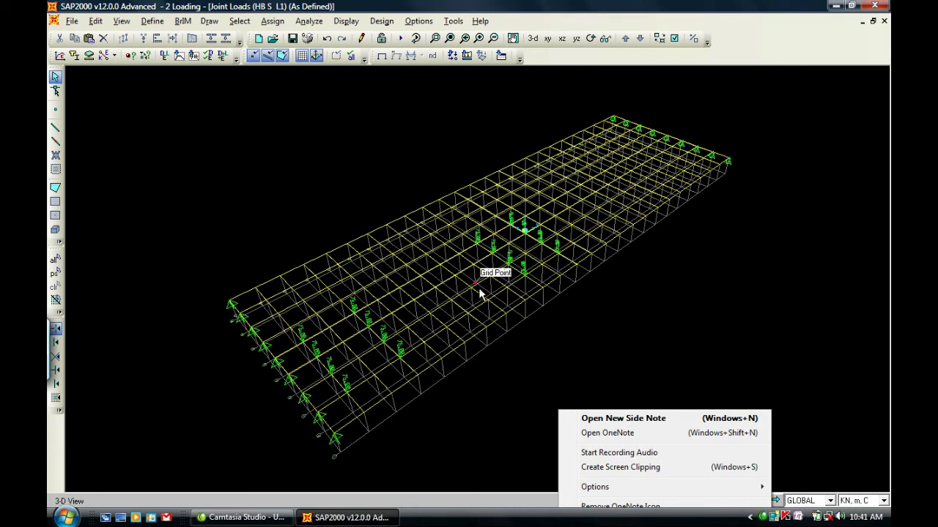
Save the model, and save a copy in the kuppi folder as 3 Load combiantion.
{"action": "key", "text": "ctrl+s"}
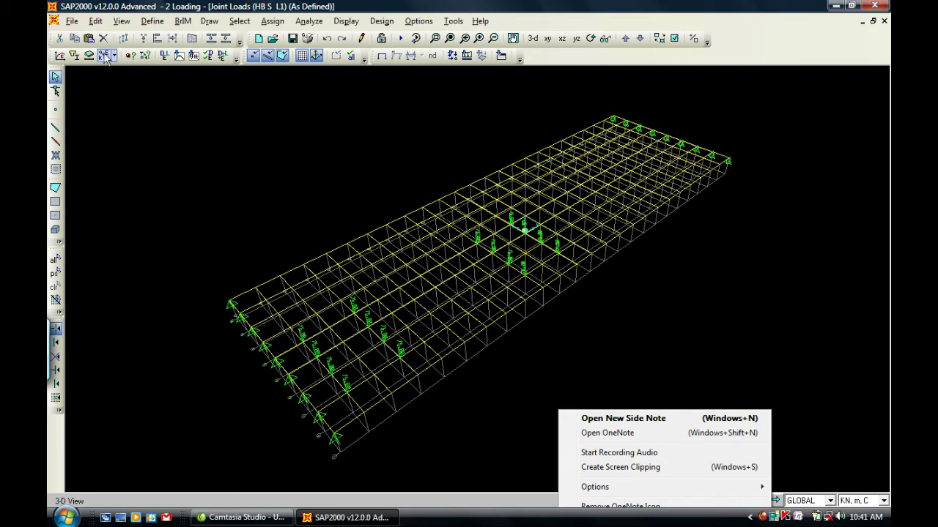
{"action": "left_click", "coordinate": [72, 21]}
{"action": "left_click", "coordinate": [223, 129]}
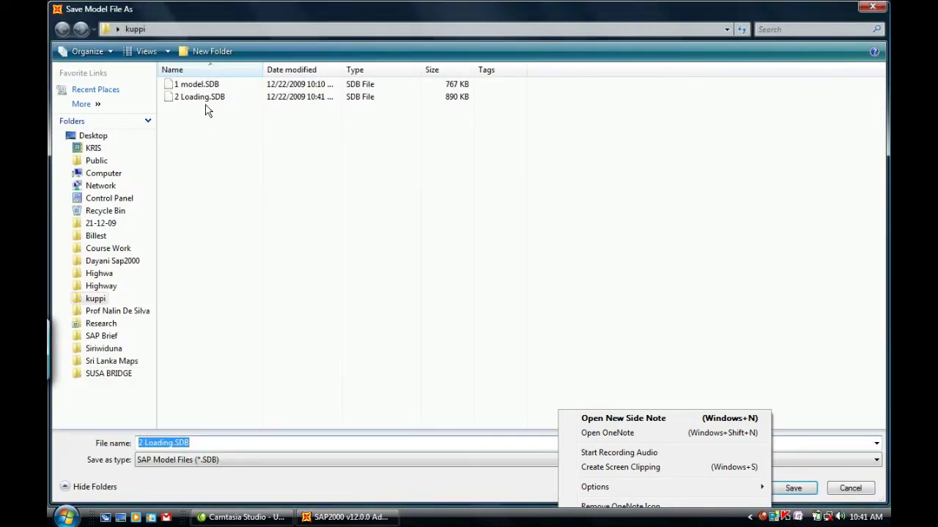
{"action": "left_click", "coordinate": [249, 445]}
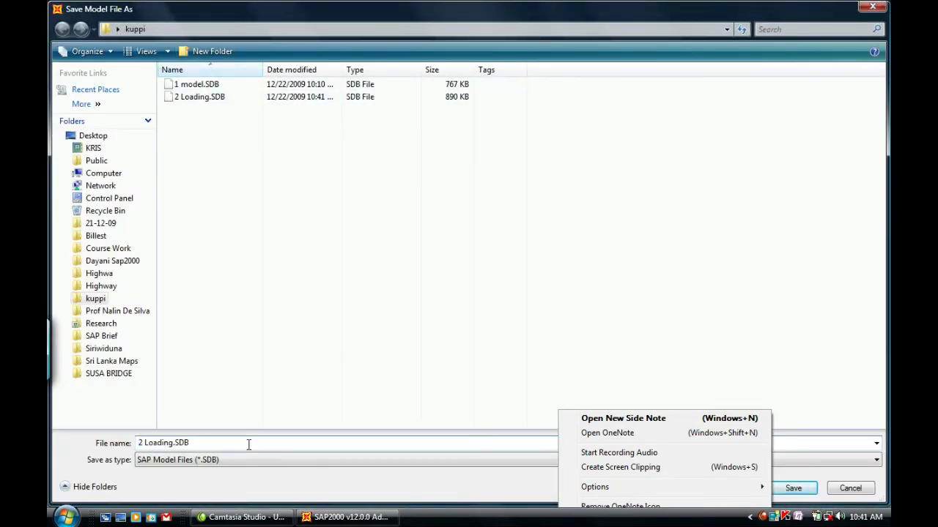
{"action": "key", "text": "BackSpace"}
{"action": "key", "text": "BackSpace"}
{"action": "key", "text": "BackSpace"}
{"action": "key", "text": "BackSpace"}
{"action": "key", "text": "BackSpace"}
{"action": "key", "text": "BackSpace"}
{"action": "key", "text": "BackSpace"}
{"action": "key", "text": "BackSpace"}
{"action": "key", "text": "BackSpace"}
{"action": "key", "text": "BackSpace"}
{"action": "key", "text": "BackSpace"}
{"action": "key", "text": "BackSpace"}
{"action": "type", "text": "mbiant"}
{"action": "key", "text": "Return"}
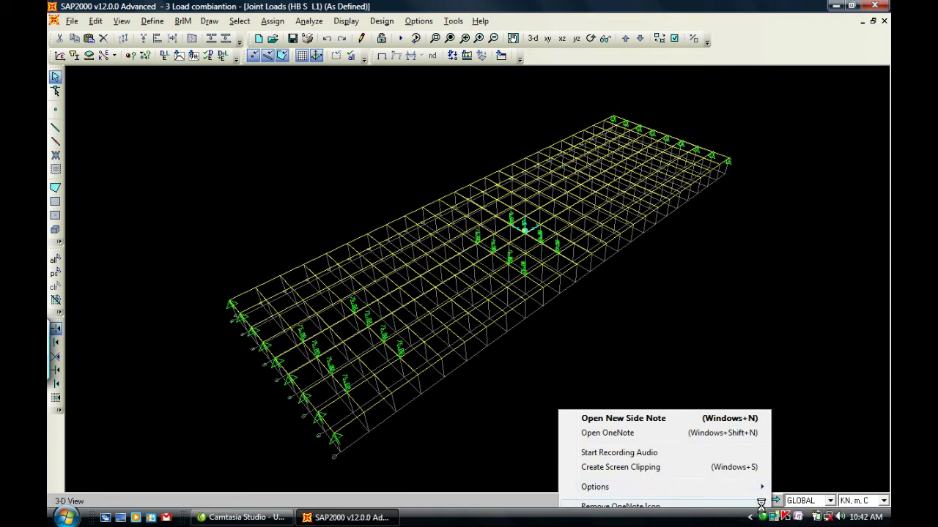
Minimize the model to the desktop, clear the stuck OneNote menu by starting a screen clipping, and return to SAP2000.
{"action": "left_click", "coordinate": [835, 6]}
{"action": "right_click", "coordinate": [551, 65]}
{"action": "left_click", "coordinate": [531, 121]}
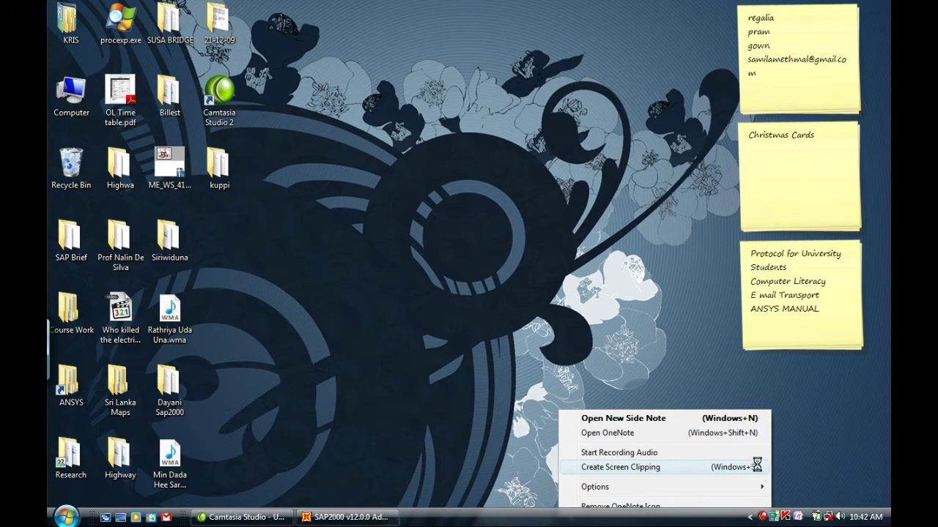
{"action": "left_click", "coordinate": [675, 467]}
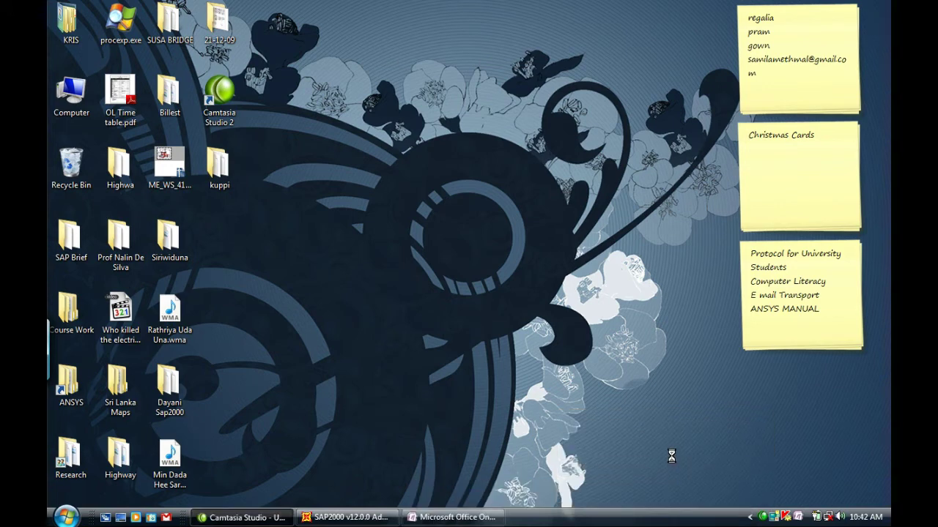
{"action": "left_click_drag", "start_coordinate": [746, 51], "coordinate": [848, 68]}
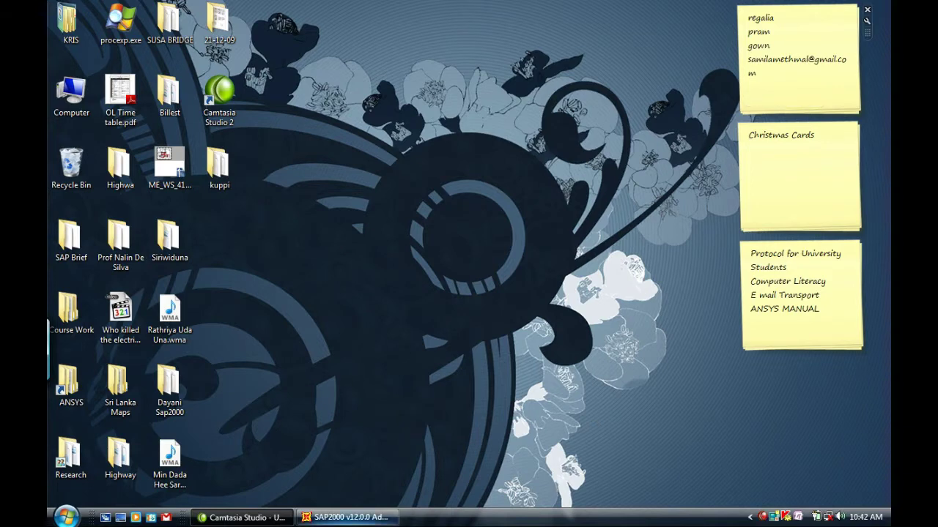
{"action": "left_click", "coordinate": [383, 516]}
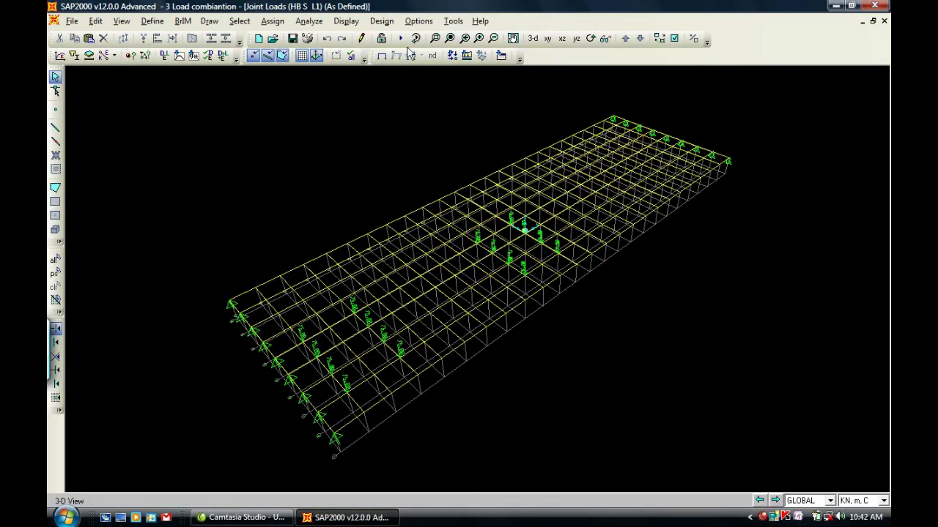
Return to the XY plan view and start a new linear static load case named HA B.
{"action": "left_click", "coordinate": [548, 38]}
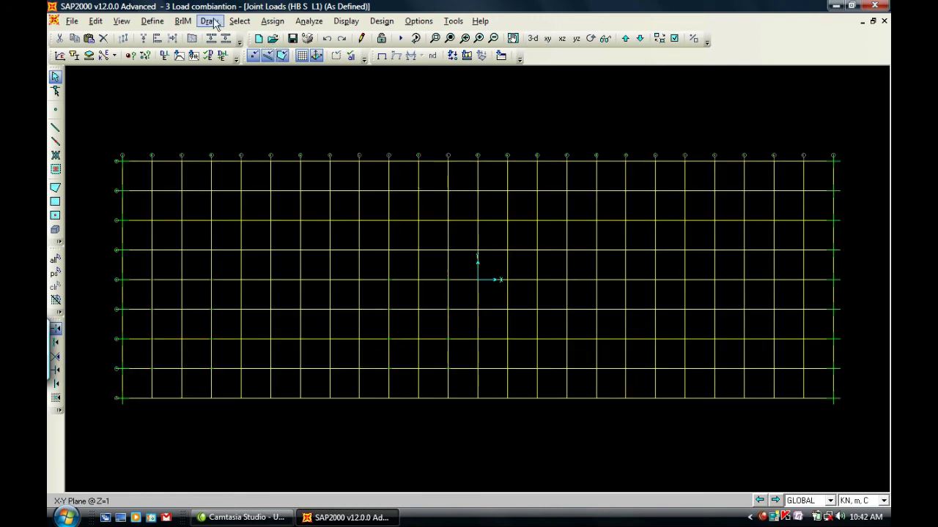
{"action": "left_click", "coordinate": [151, 21]}
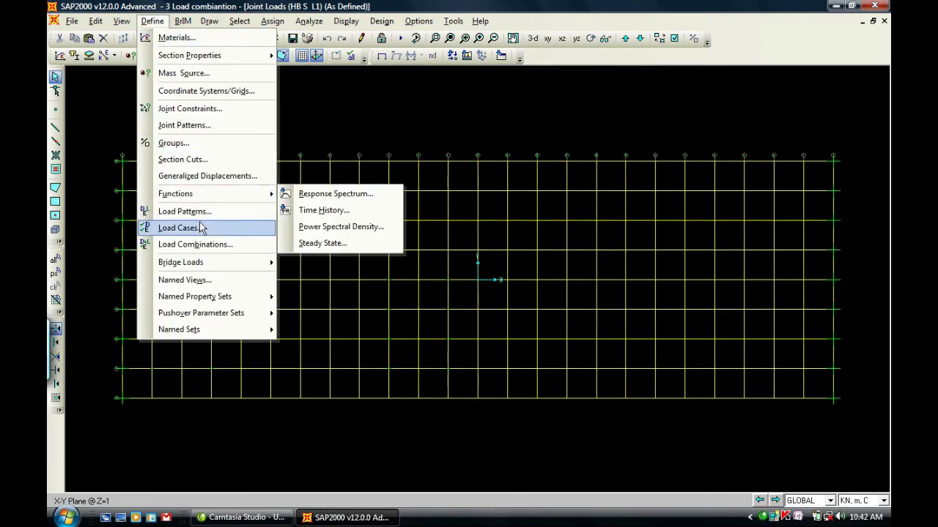
{"action": "left_click", "coordinate": [202, 227]}
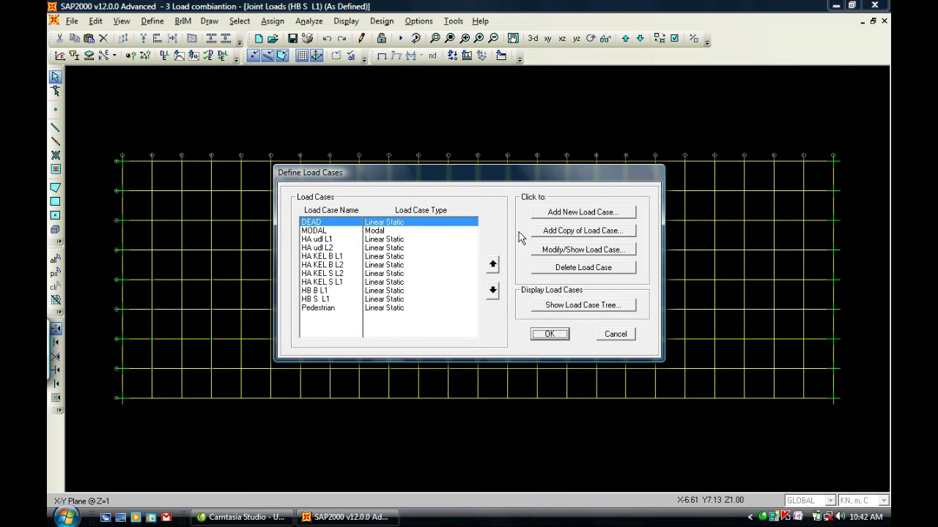
{"action": "left_click", "coordinate": [571, 215]}
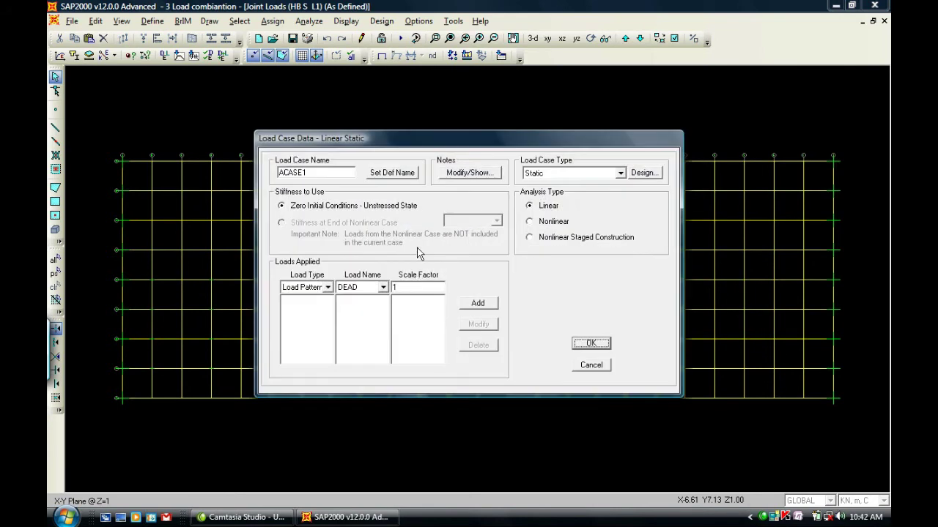
{"action": "left_click_drag", "start_coordinate": [467, 147], "coordinate": [471, 125]}
{"action": "double_click", "coordinate": [318, 172]}
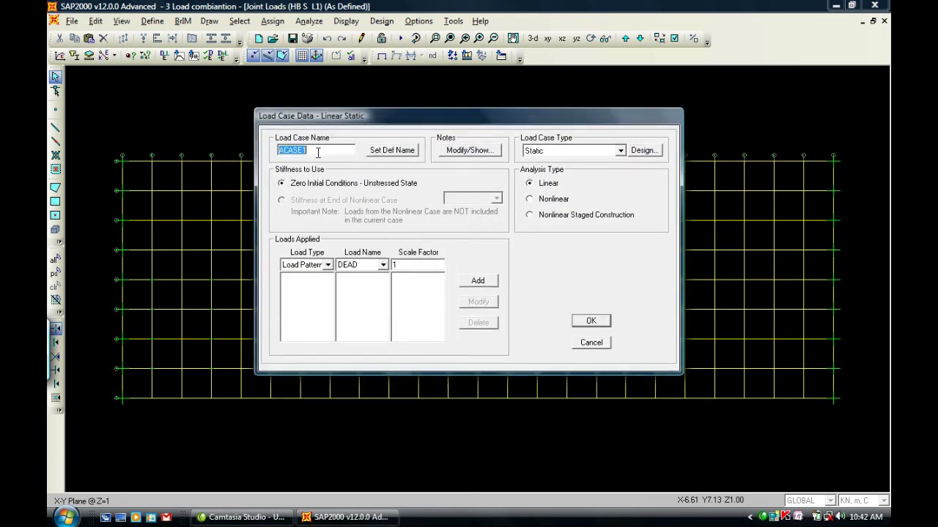
{"action": "type", "text": "Ha"}
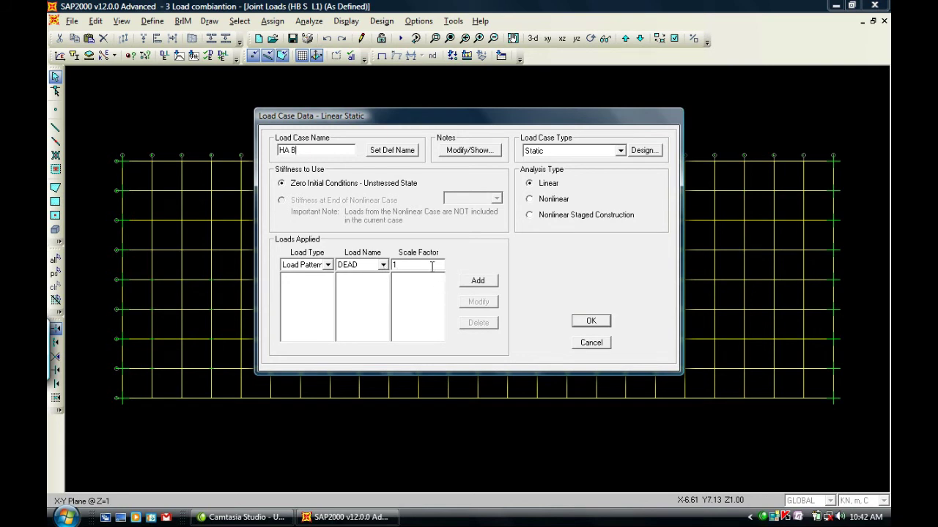
Open the recently used BS 5400-2.pdf in Adobe Reader to consult the loading code.
{"action": "left_click", "coordinate": [66, 517]}
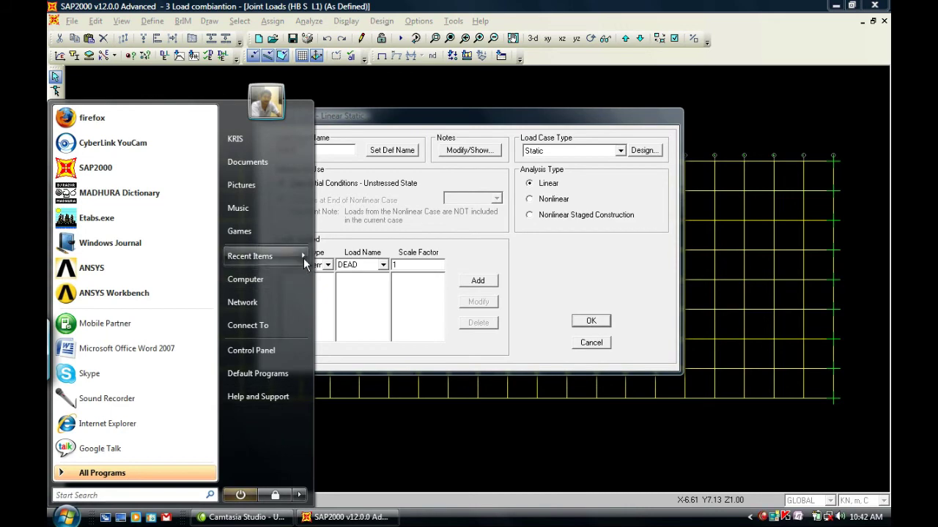
{"action": "mouse_move", "coordinate": [303, 257]}
{"action": "left_click_drag", "start_coordinate": [413, 342], "coordinate": [431, 345]}
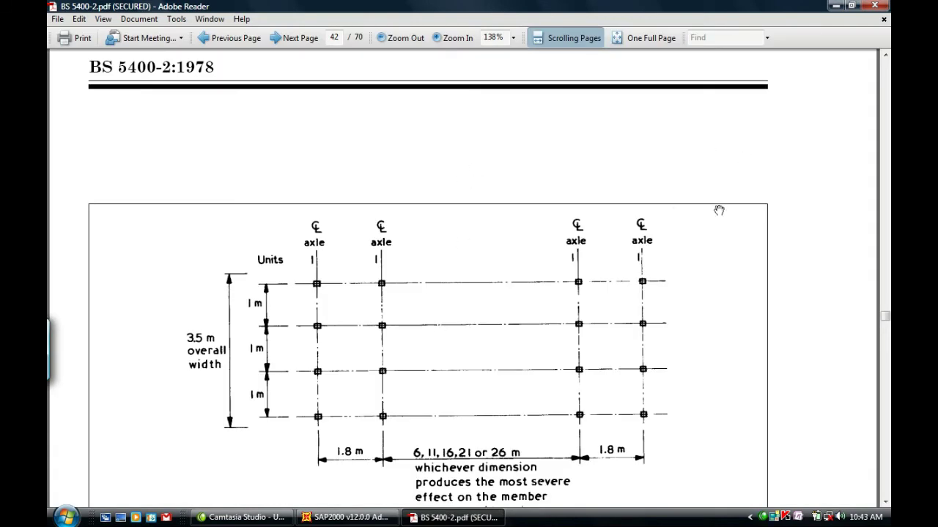
Find the table of loads and partial factors for each load combination in BS 5400-2.
{"action": "left_click_drag", "start_coordinate": [884, 319], "coordinate": [885, 132]}
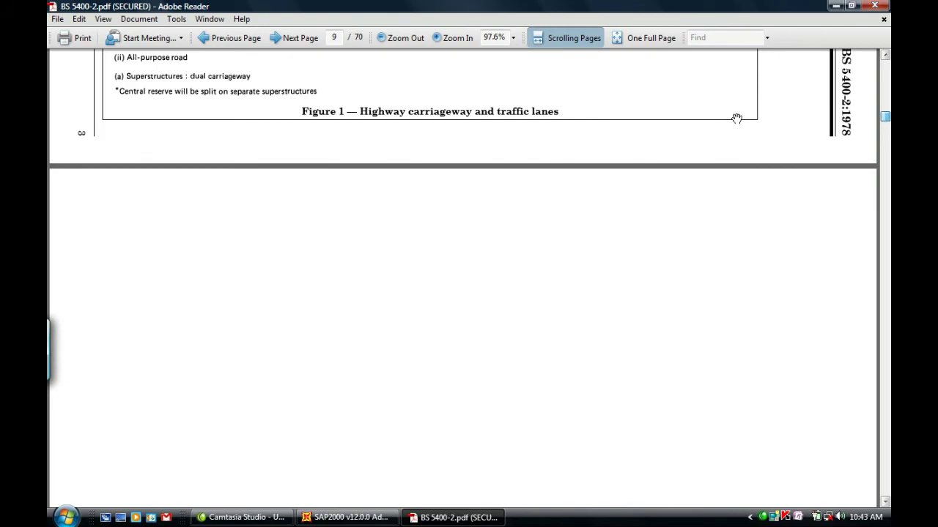
{"action": "scroll", "coordinate": [736, 118], "scroll_direction": "up", "scroll_amount": 10}
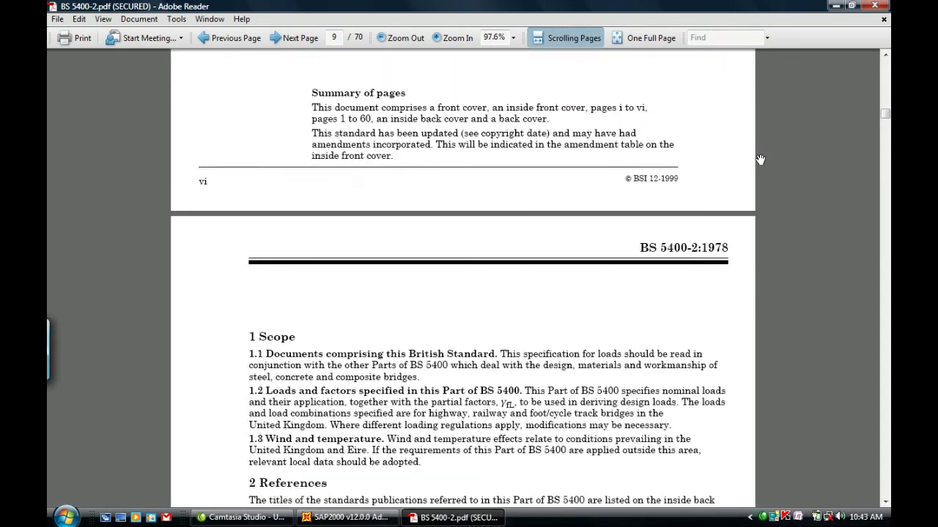
{"action": "scroll", "coordinate": [759, 164], "scroll_direction": "up", "scroll_amount": 2}
{"action": "left_click_drag", "start_coordinate": [885, 112], "coordinate": [886, 178]}
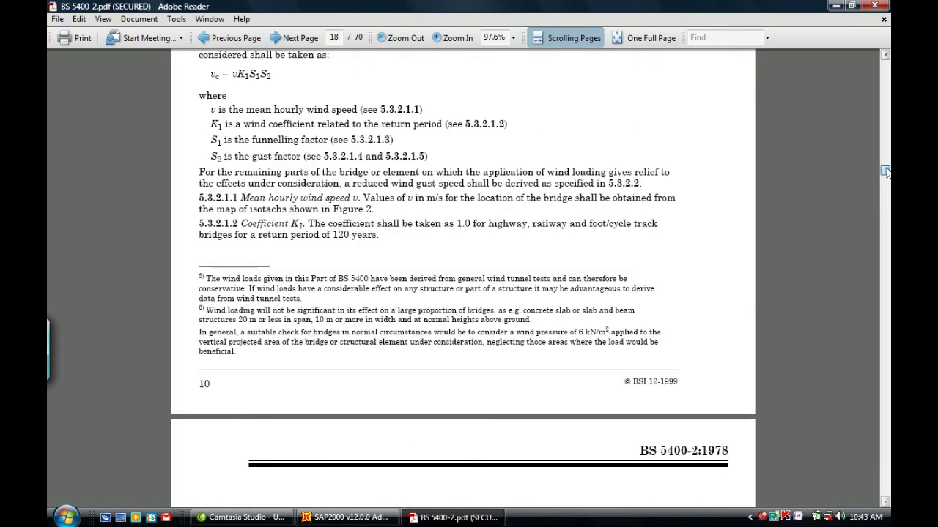
{"action": "left_click_drag", "start_coordinate": [886, 173], "coordinate": [886, 160]}
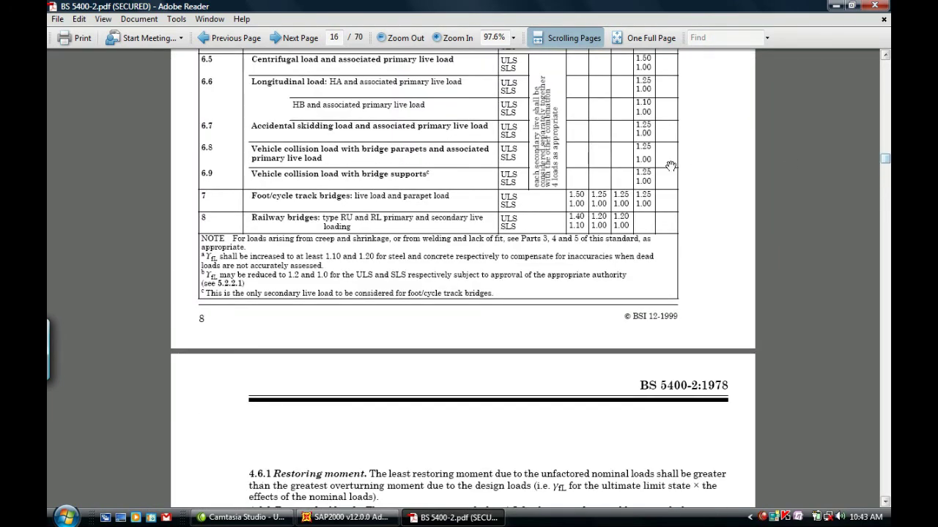
Examine the combination 1 ULS factors for concrete dead load, HA alone, HA with HB, and foot/cycle track live loading.
{"action": "scroll", "coordinate": [671, 165], "scroll_direction": "up", "scroll_amount": 5}
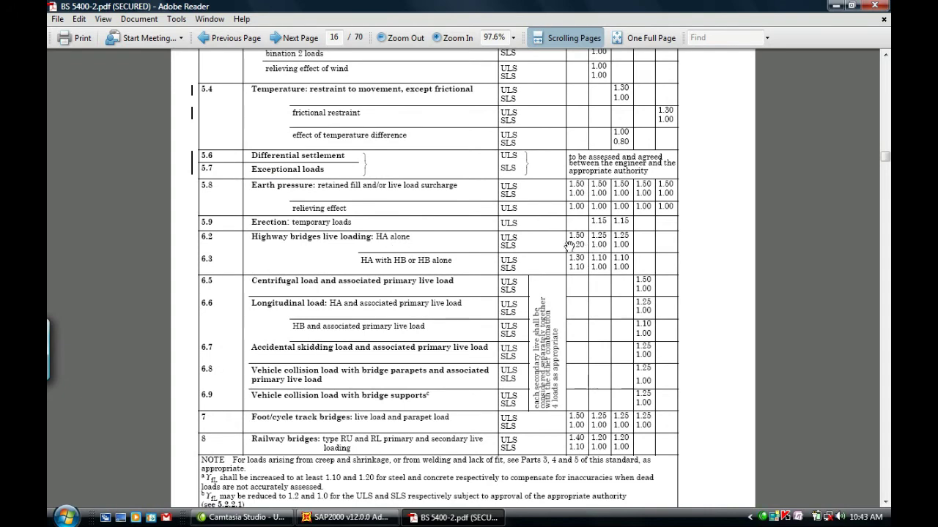
{"action": "scroll", "coordinate": [579, 248], "scroll_direction": "up", "scroll_amount": 1}
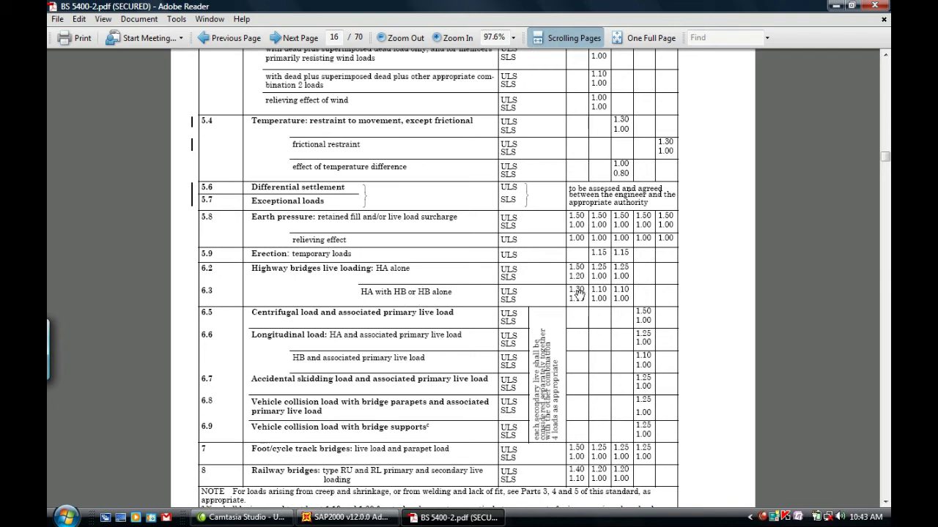
{"action": "scroll", "coordinate": [578, 293], "scroll_direction": "up", "scroll_amount": 3}
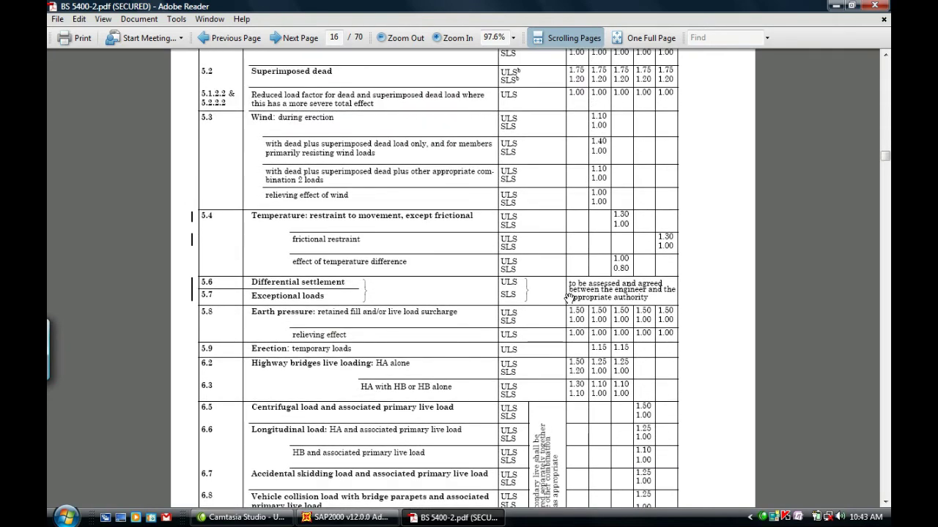
{"action": "scroll", "coordinate": [564, 299], "scroll_direction": "up", "scroll_amount": 2}
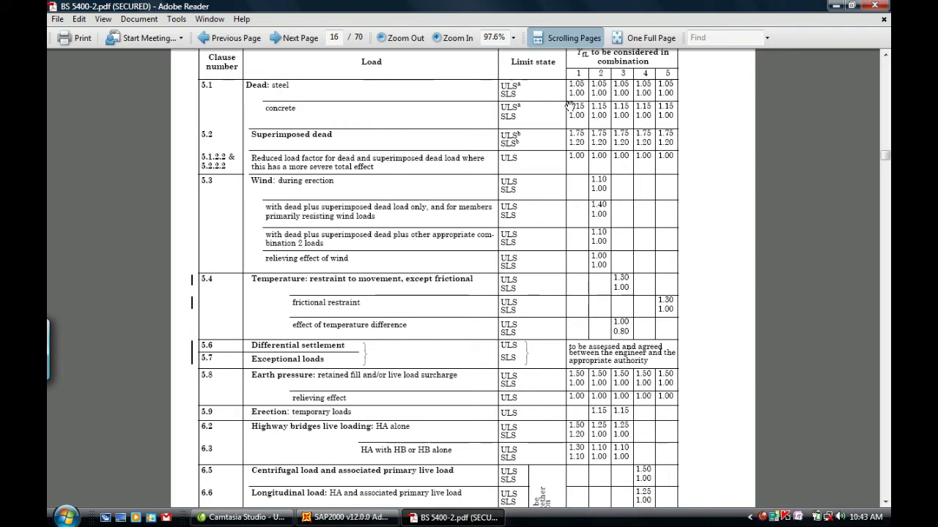
{"action": "scroll", "coordinate": [570, 118], "scroll_direction": "down", "scroll_amount": 3}
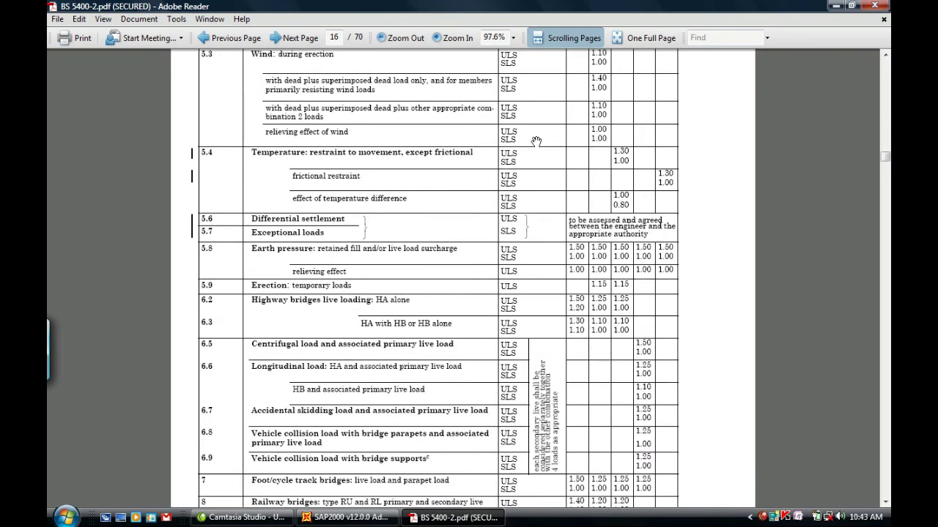
{"action": "scroll", "coordinate": [536, 141], "scroll_direction": "up", "scroll_amount": 4}
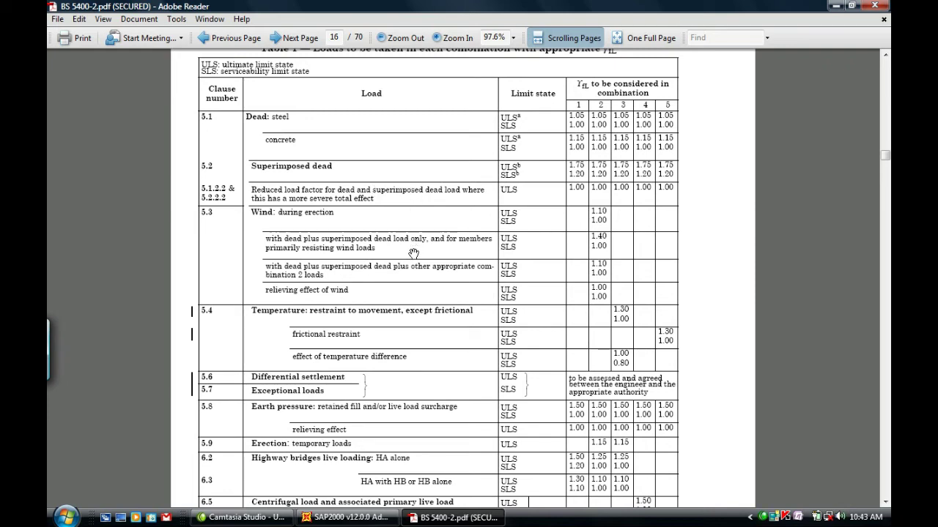
{"action": "scroll", "coordinate": [386, 235], "scroll_direction": "down", "scroll_amount": 4}
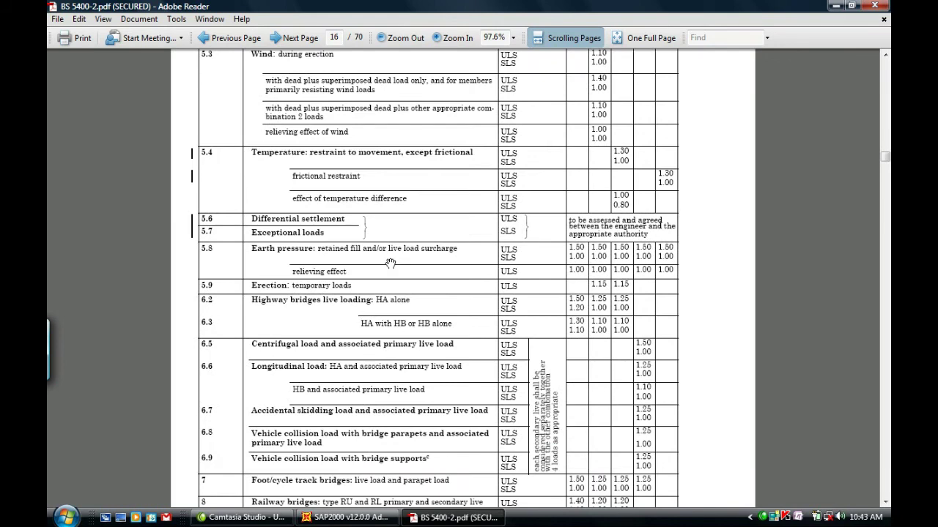
{"action": "scroll", "coordinate": [441, 293], "scroll_direction": "down", "scroll_amount": 1}
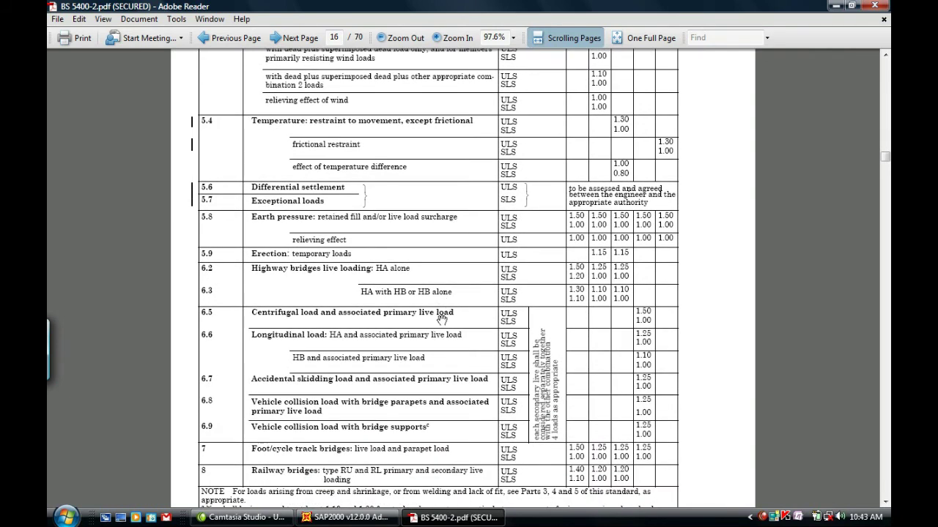
{"action": "scroll", "coordinate": [441, 308], "scroll_direction": "down", "scroll_amount": 1}
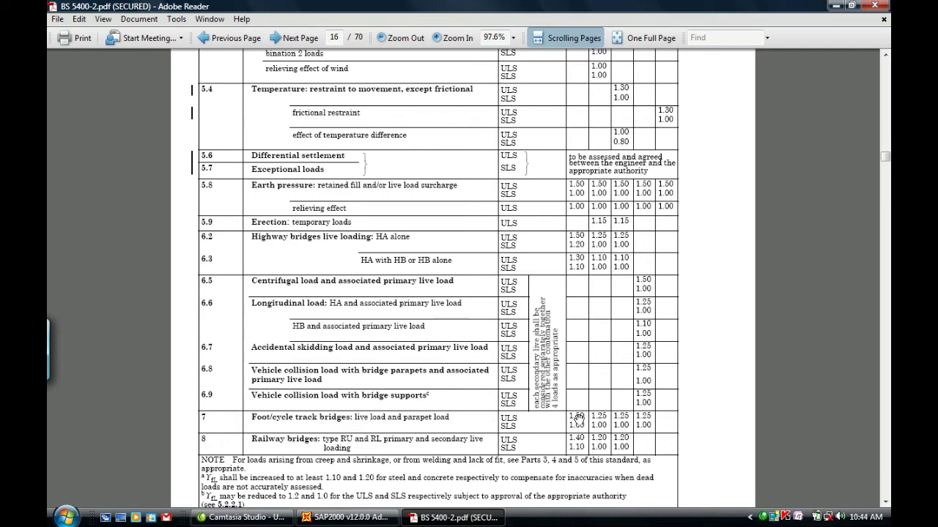
{"action": "scroll", "coordinate": [577, 421], "scroll_direction": "up", "scroll_amount": 4}
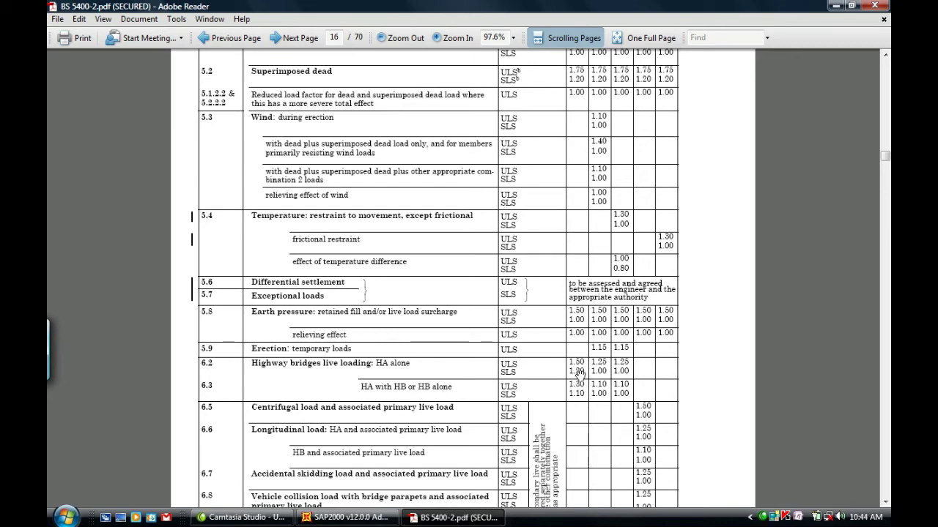
Switch back to SAP2000 and add the DEAD load pattern to load case HA B with scale factor 1.15.
{"action": "left_click", "coordinate": [344, 517]}
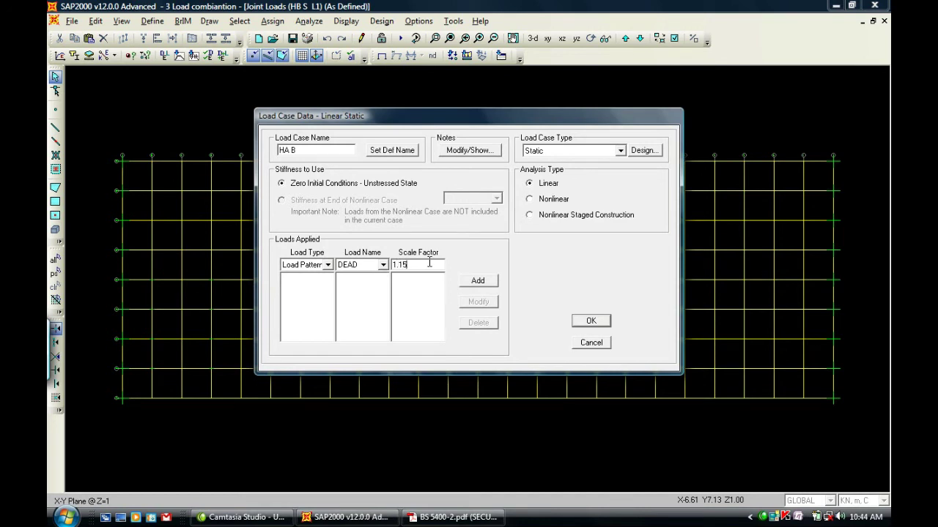
{"action": "left_click", "coordinate": [477, 282]}
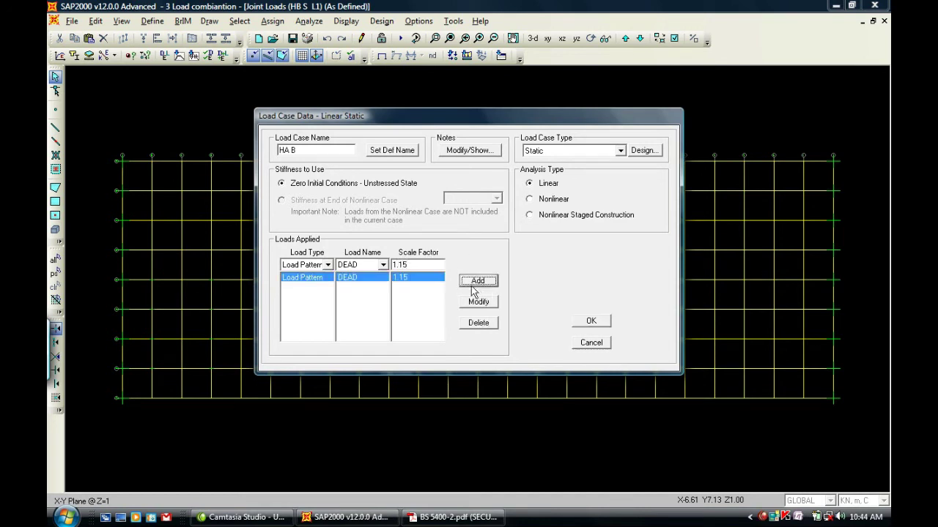
{"action": "left_click", "coordinate": [327, 265]}
{"action": "left_click", "coordinate": [327, 265]}
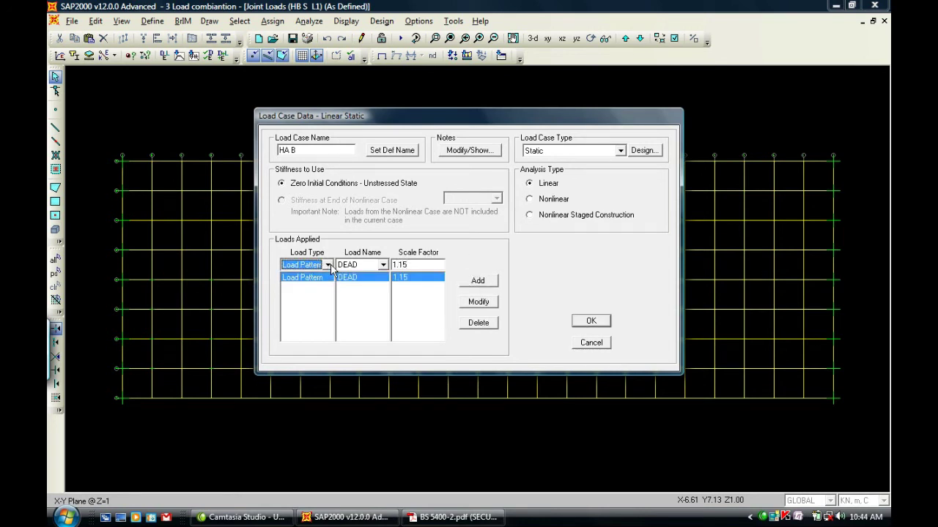
Add load patterns HA KEL B L1 and HA KEL B L2 to the HA B case with scale factor 1.5.
{"action": "left_click", "coordinate": [382, 265]}
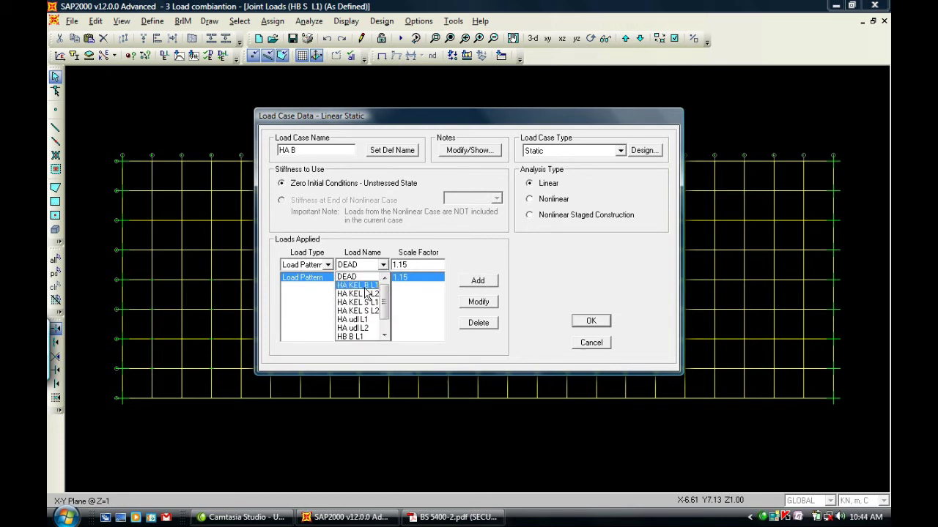
{"action": "left_click", "coordinate": [364, 287]}
{"action": "double_click", "coordinate": [415, 265]}
{"action": "type", "text": "1."}
{"action": "left_click", "coordinate": [478, 280]}
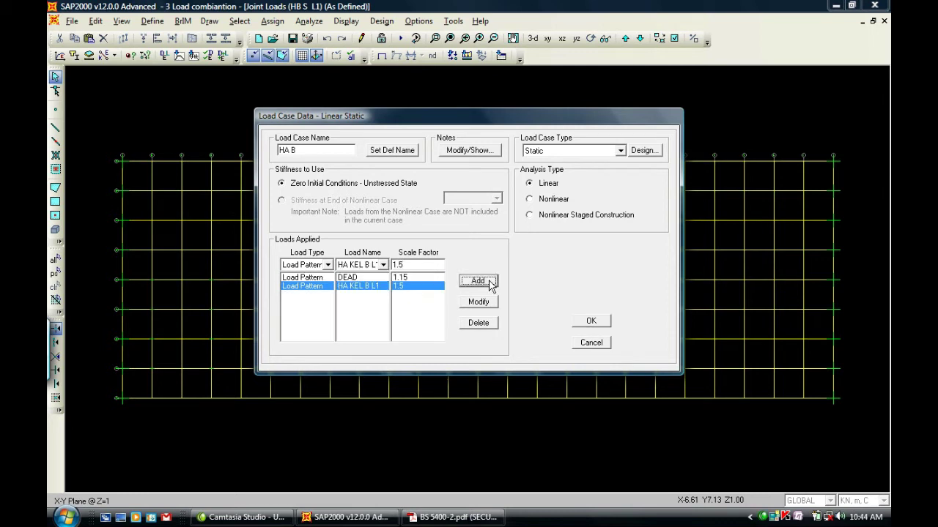
{"action": "left_click", "coordinate": [382, 266]}
{"action": "left_click", "coordinate": [364, 285]}
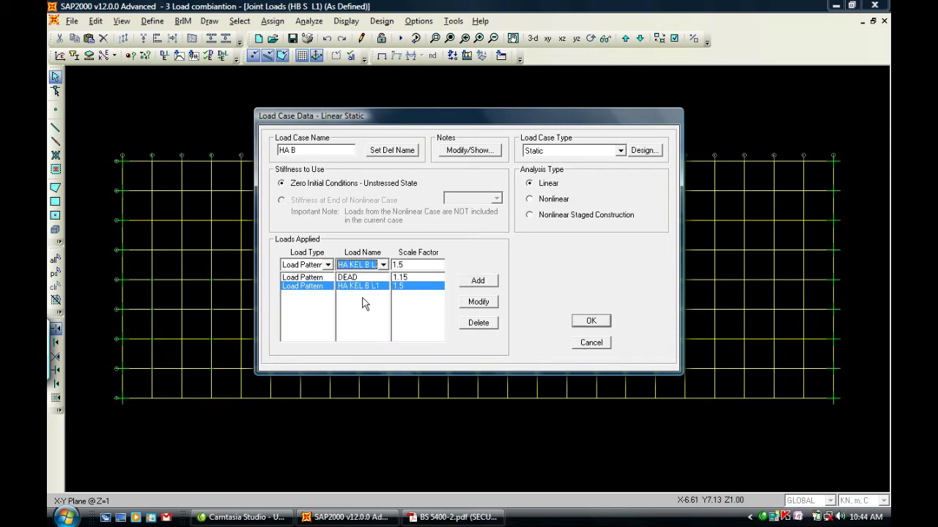
{"action": "left_click", "coordinate": [477, 282]}
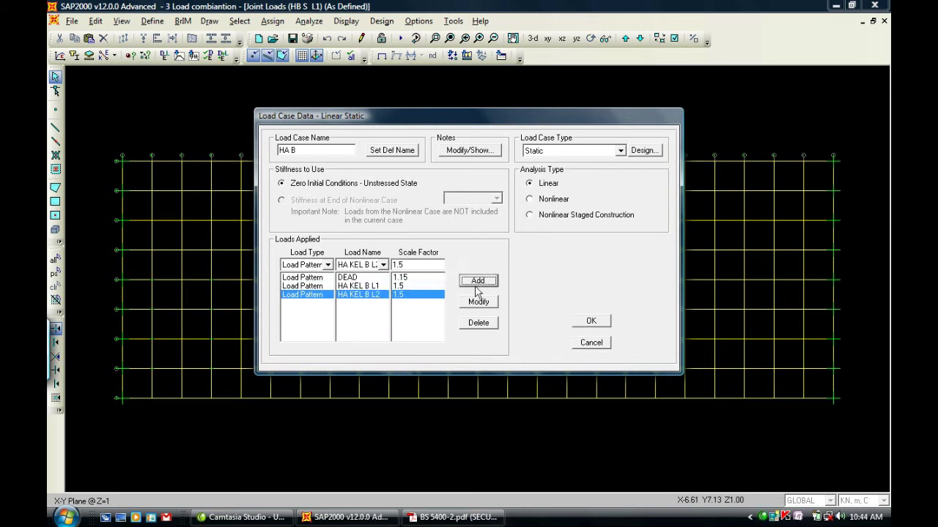
Add the Pedestrian load pattern to the HA B case with scale factor 1.5.
{"action": "left_click", "coordinate": [382, 264]}
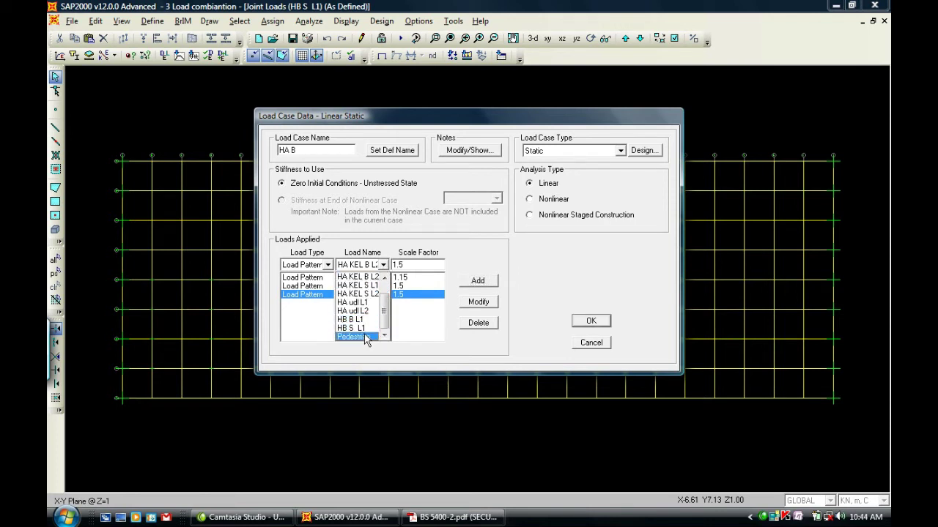
{"action": "left_click", "coordinate": [366, 336]}
{"action": "left_click", "coordinate": [423, 264]}
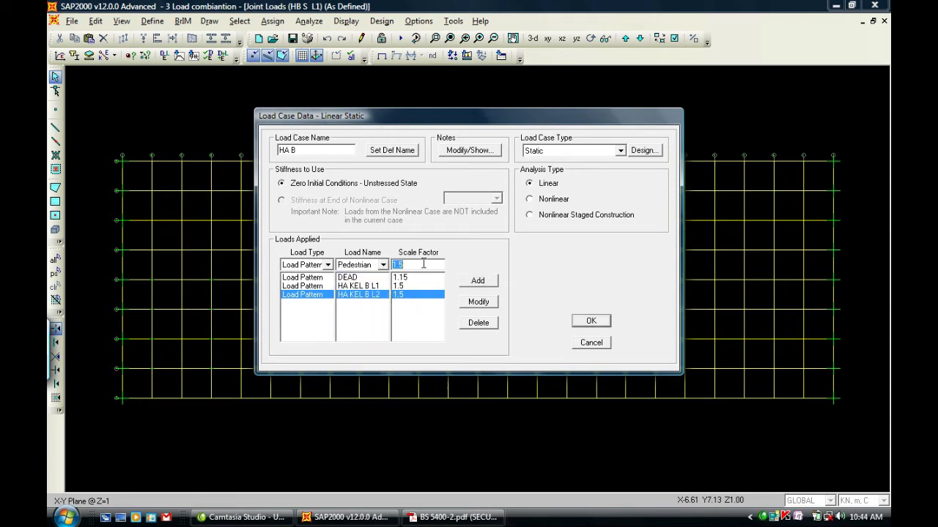
{"action": "left_click", "coordinate": [478, 281]}
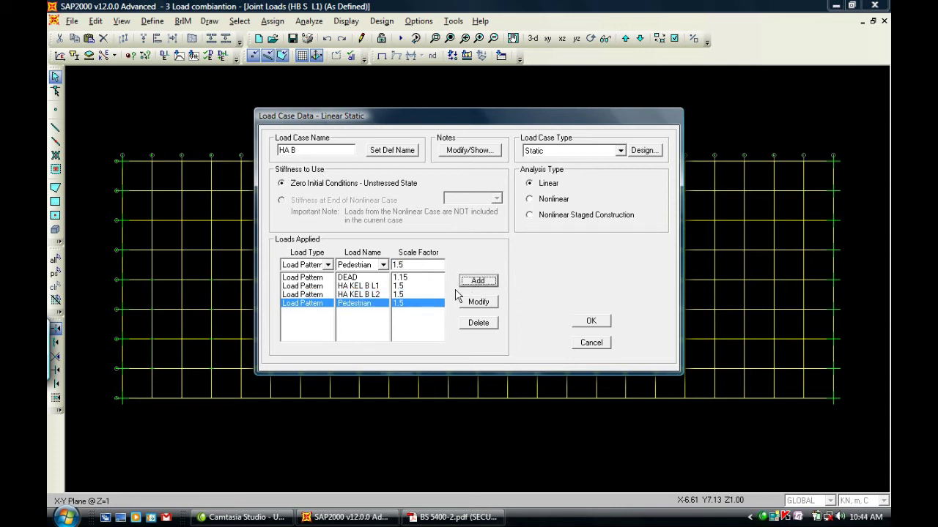
Add load patterns HA udl L1 and HA udl L2 with scale factor 1.5 and accept the HA B load case.
{"action": "left_click", "coordinate": [383, 266]}
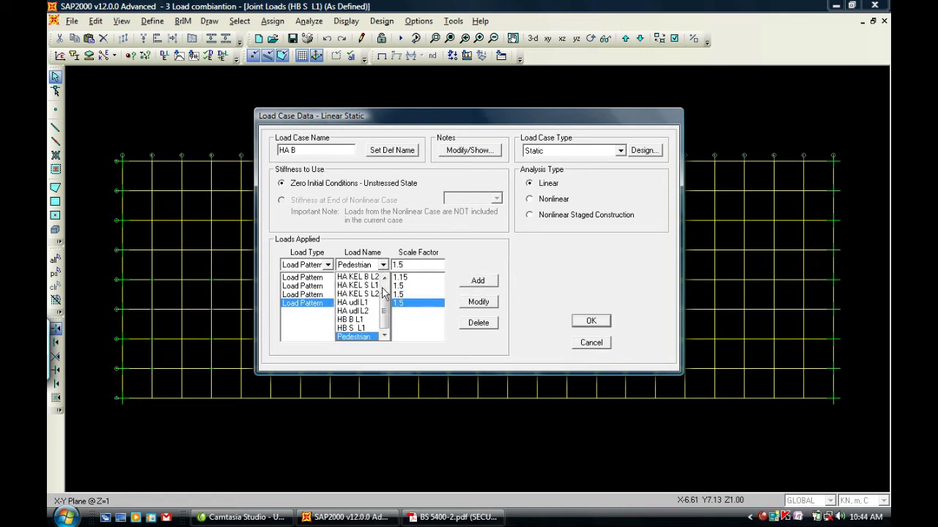
{"action": "left_click", "coordinate": [366, 304]}
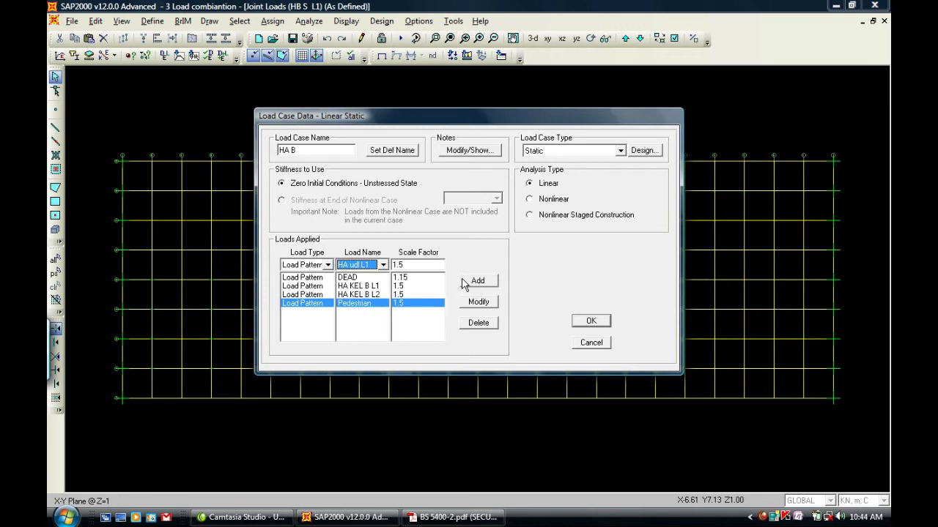
{"action": "left_click", "coordinate": [474, 283]}
{"action": "left_click", "coordinate": [383, 266]}
{"action": "left_click", "coordinate": [371, 315]}
{"action": "left_click", "coordinate": [485, 282]}
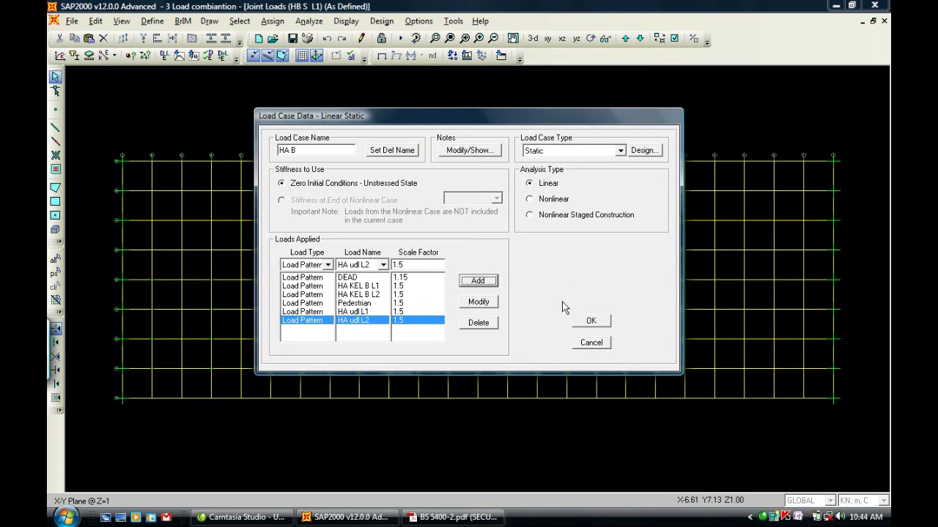
{"action": "left_click", "coordinate": [591, 322]}
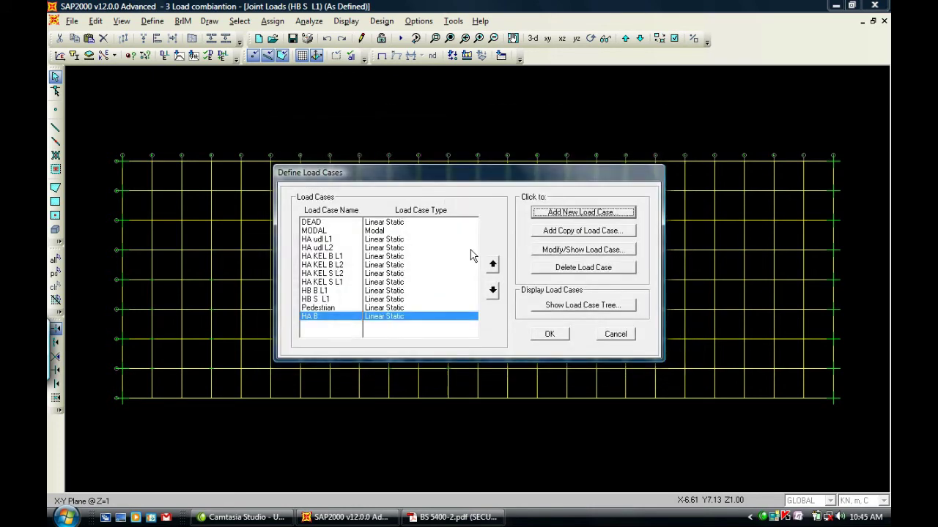
Create a new linear static load case named HA S and add the DEAD pattern with scale factor 1.15.
{"action": "left_click", "coordinate": [579, 212]}
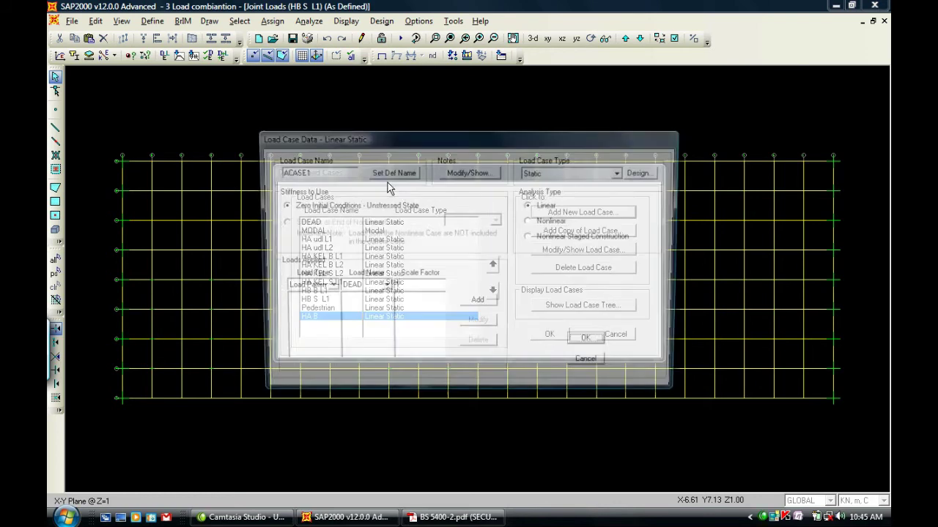
{"action": "type", "text": "HA S"}
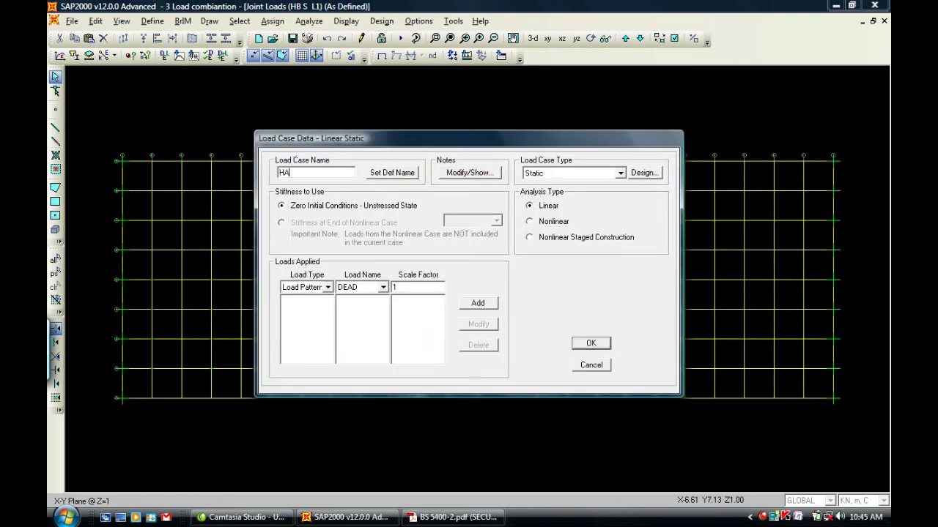
{"action": "left_click", "coordinate": [382, 288]}
{"action": "left_click", "coordinate": [382, 290]}
{"action": "left_click", "coordinate": [478, 303]}
Add load patterns HA KEL S L1 and HA KEL S L2 to the HA S case with scale factor 1.5.
{"action": "left_click", "coordinate": [383, 293]}
{"action": "left_click", "coordinate": [370, 330]}
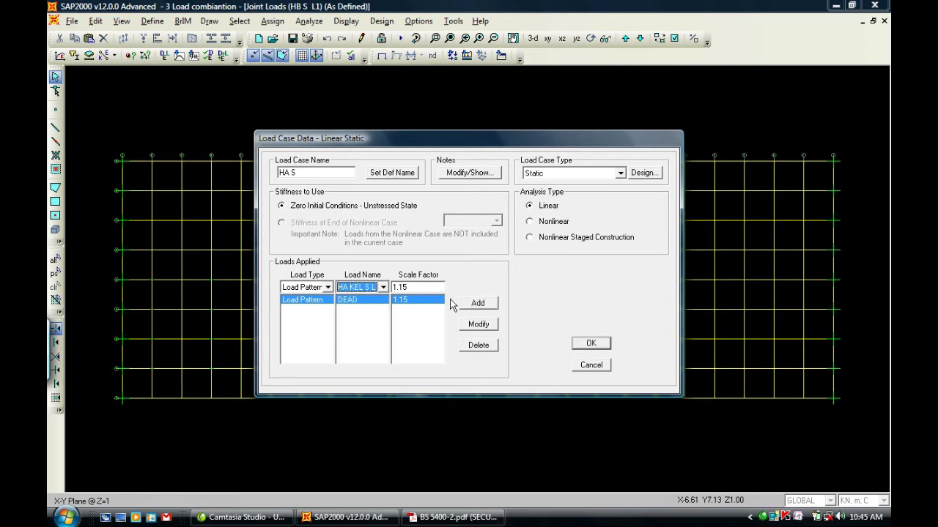
{"action": "double_click", "coordinate": [421, 287]}
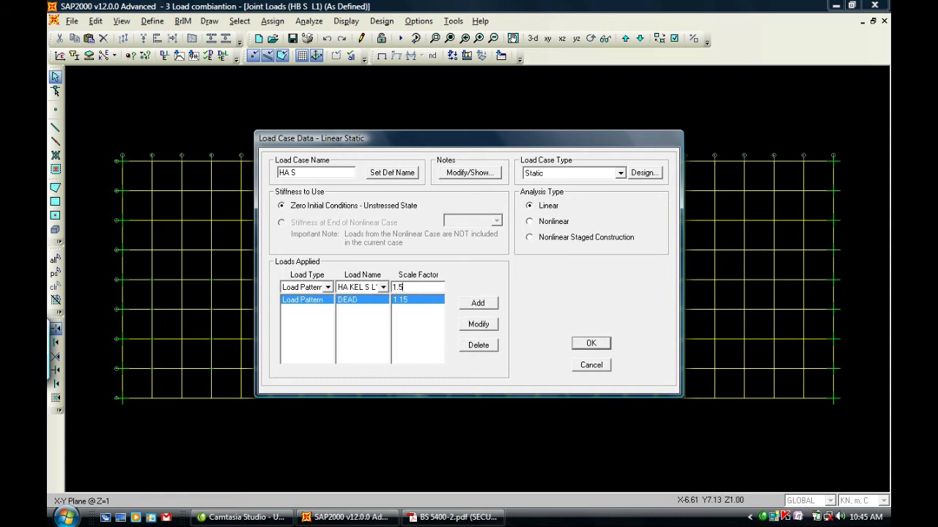
{"action": "left_click", "coordinate": [478, 303]}
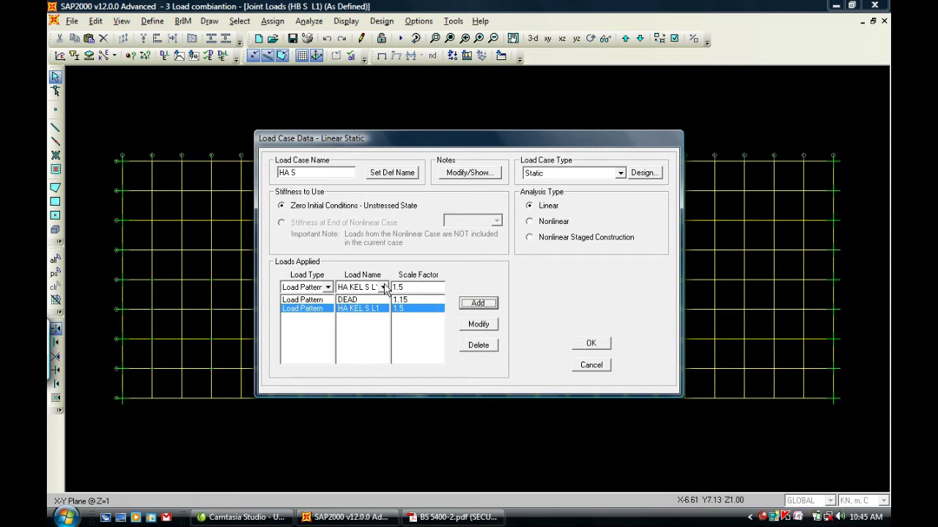
{"action": "left_click", "coordinate": [383, 287]}
{"action": "left_click", "coordinate": [370, 316]}
{"action": "left_click", "coordinate": [479, 306]}
Add load patterns HA udl L1 and HA udl L2 with scale factor 1.5 to the HA S load case.
{"action": "left_click", "coordinate": [382, 287]}
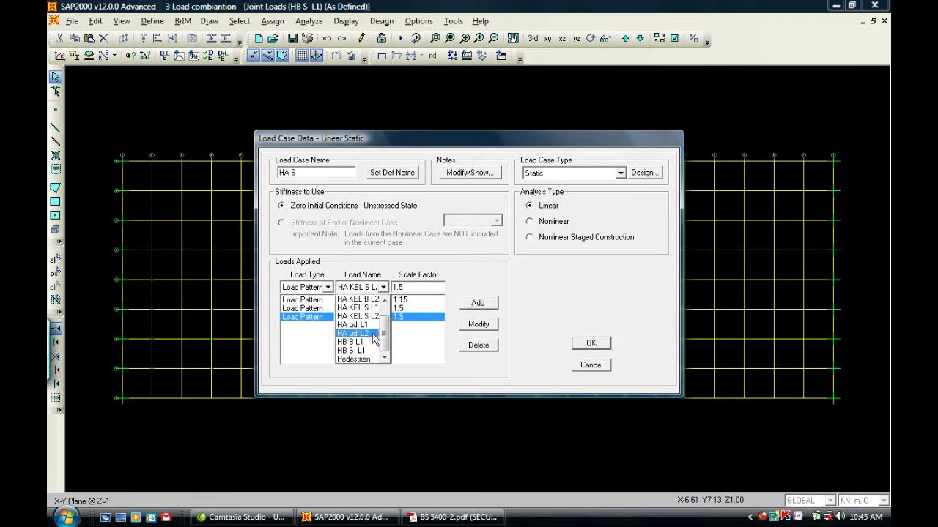
{"action": "left_click", "coordinate": [370, 325]}
{"action": "left_click", "coordinate": [478, 303]}
{"action": "left_click", "coordinate": [383, 287]}
{"action": "left_click", "coordinate": [355, 309]}
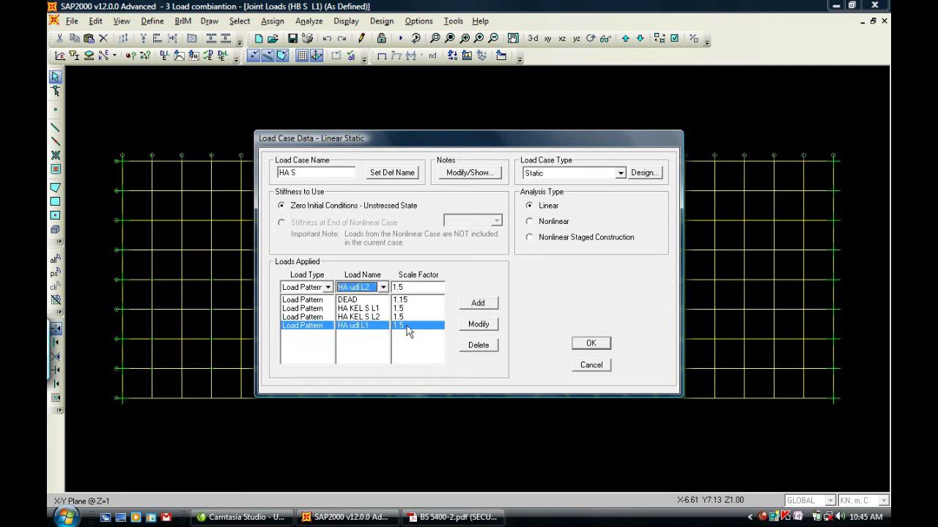
{"action": "left_click", "coordinate": [478, 302]}
Add the Pedestrian load pattern with scale factor 1.5 and accept the HA S load case.
{"action": "left_click", "coordinate": [383, 287]}
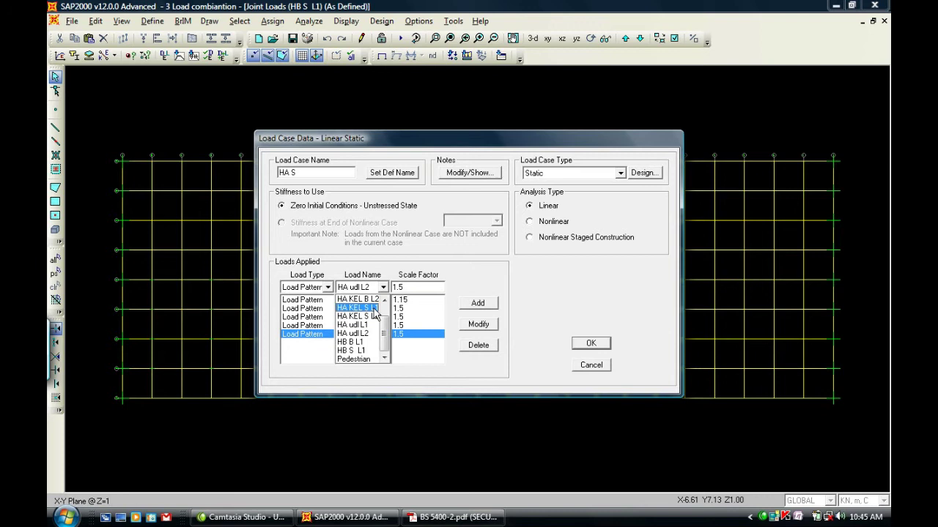
{"action": "left_click", "coordinate": [352, 350]}
{"action": "left_click", "coordinate": [383, 288]}
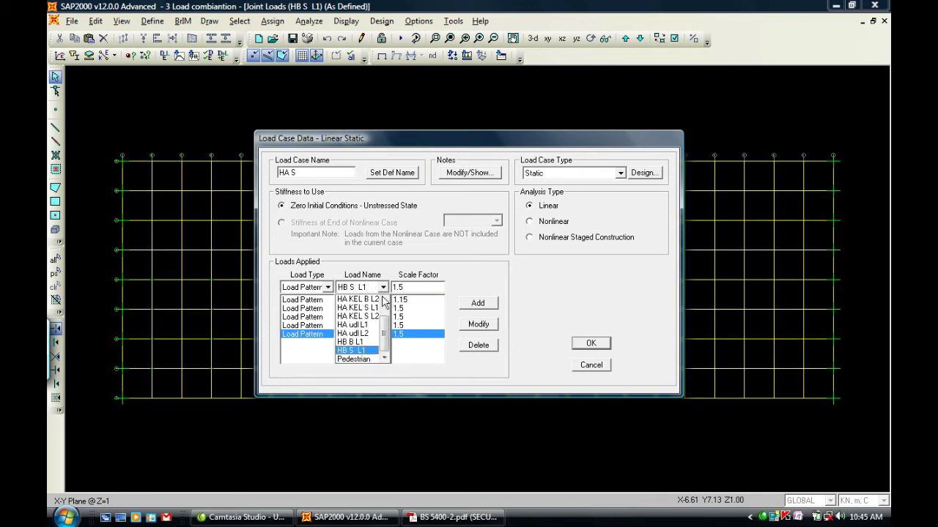
{"action": "left_click", "coordinate": [365, 360]}
{"action": "left_click", "coordinate": [465, 304]}
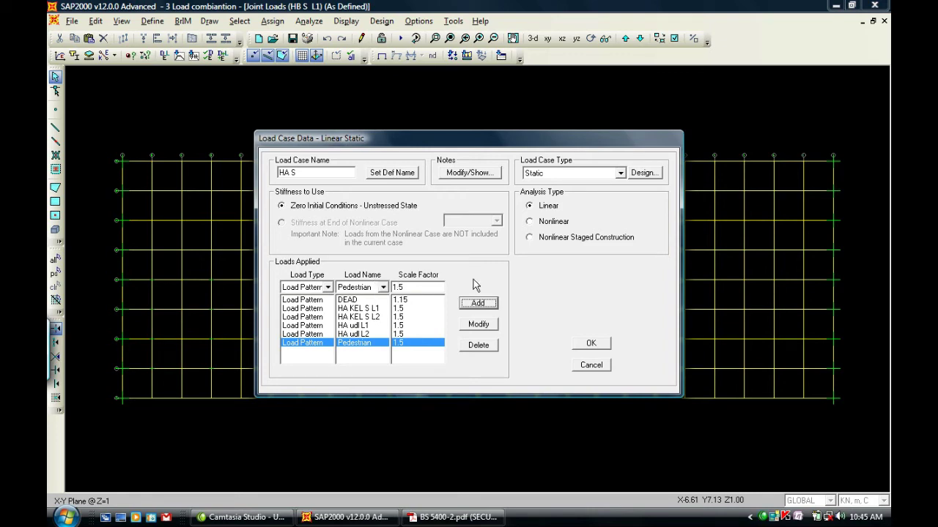
{"action": "left_click", "coordinate": [588, 344]}
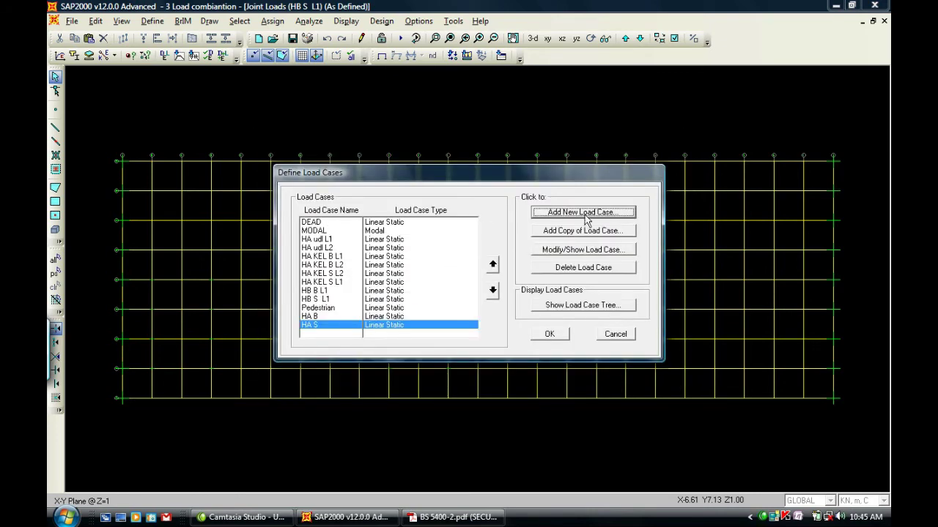
Create a new linear static load case named HB B.
{"action": "left_click", "coordinate": [584, 215]}
{"action": "double_click", "coordinate": [331, 173]}
{"action": "type", "text": "HB B"}
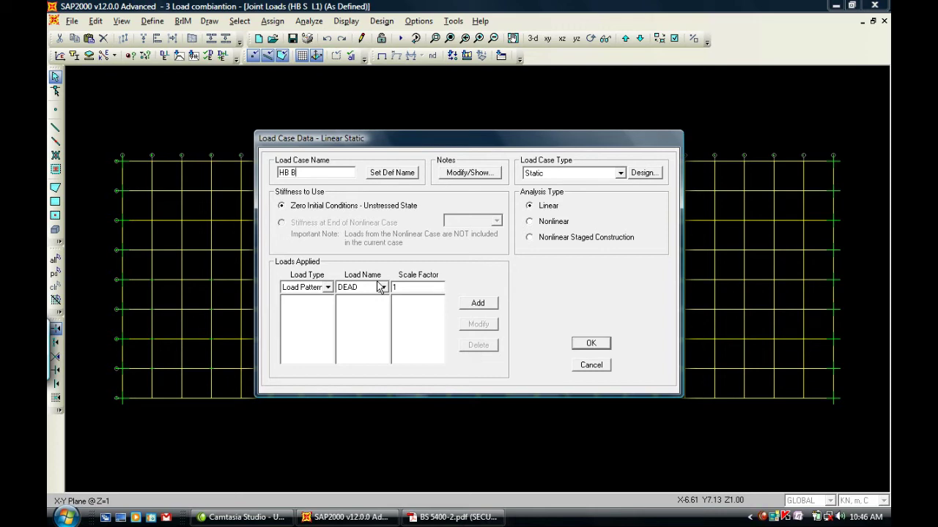
Examine the load factors and HB vehicle lane loading diagrams in BS 5400-2.pdf in Adobe Reader, and return to SAP2000.
{"action": "left_click", "coordinate": [448, 518]}
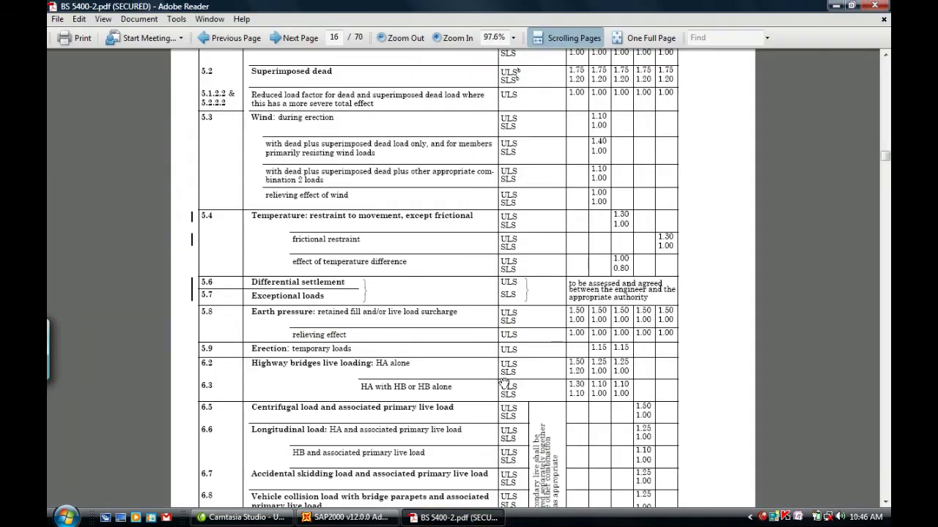
{"action": "scroll", "coordinate": [639, 264], "scroll_direction": "down", "scroll_amount": 2}
{"action": "left_click_drag", "start_coordinate": [884, 156], "coordinate": [885, 325]}
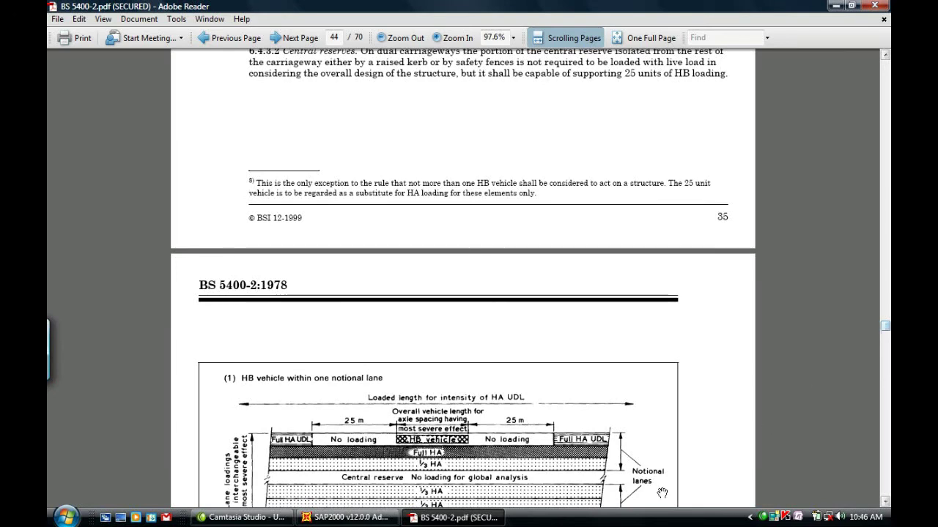
{"action": "left_click_drag", "start_coordinate": [592, 452], "coordinate": [506, 212]}
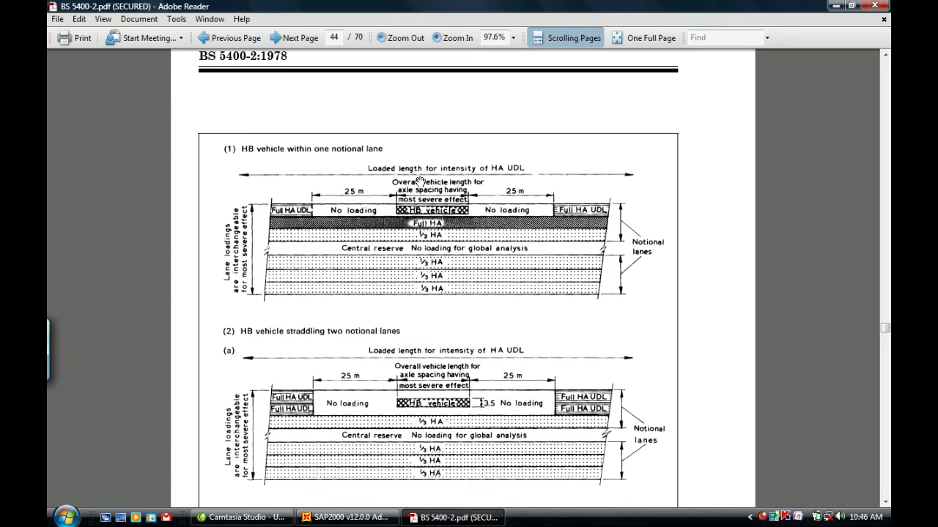
{"action": "left_click", "coordinate": [345, 517]}
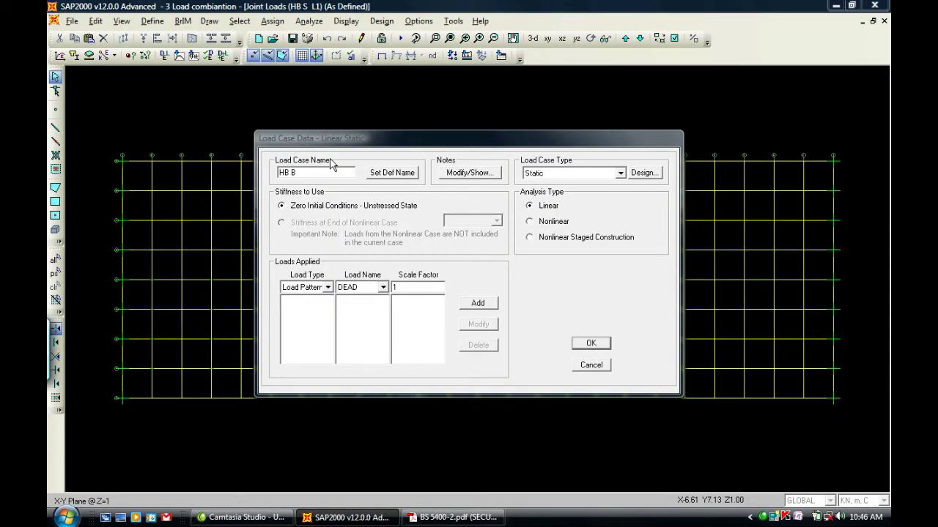
Add the DEAD load pattern with scale factor 1.15 to the HB B load case.
{"action": "double_click", "coordinate": [415, 290]}
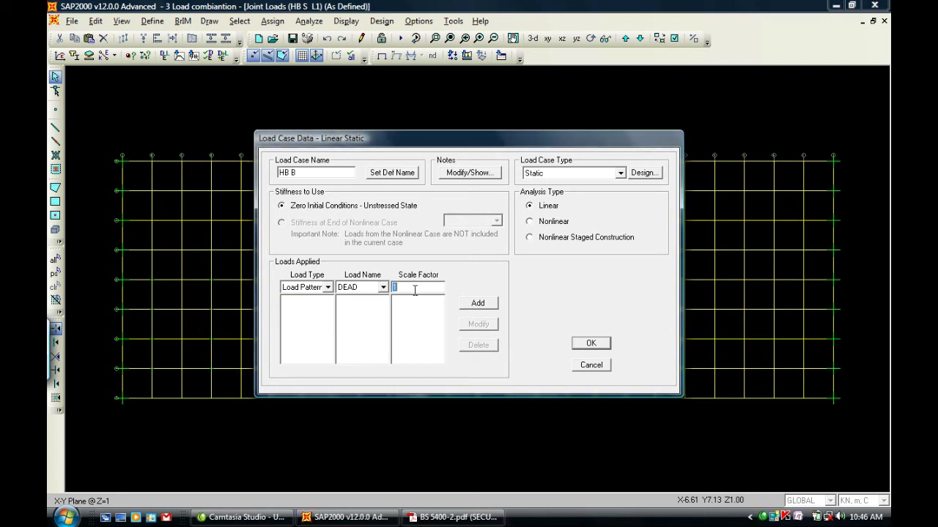
{"action": "type", "text": "1.15"}
{"action": "left_click", "coordinate": [477, 302]}
Add load pattern HB B L1 with scale factor 1.3 to the HB B load case.
{"action": "left_click", "coordinate": [383, 286]}
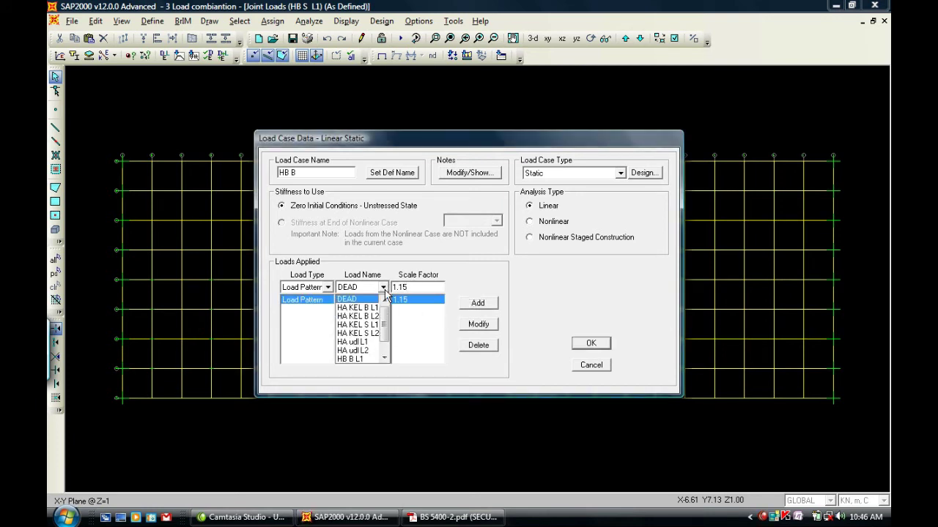
{"action": "scroll", "coordinate": [359, 359], "scroll_direction": "down", "scroll_amount": 1}
{"action": "left_click", "coordinate": [358, 351]}
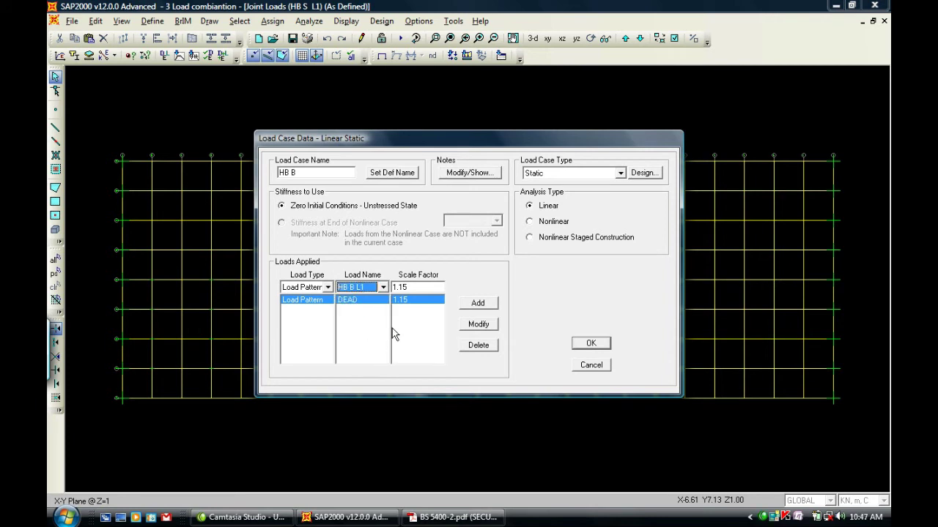
{"action": "double_click", "coordinate": [430, 287]}
{"action": "type", "text": "1.3"}
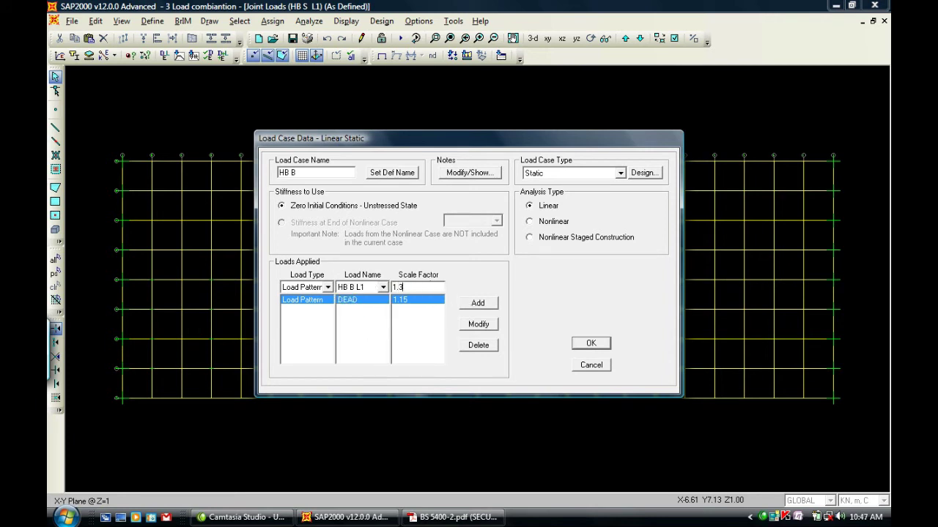
{"action": "left_click", "coordinate": [478, 304]}
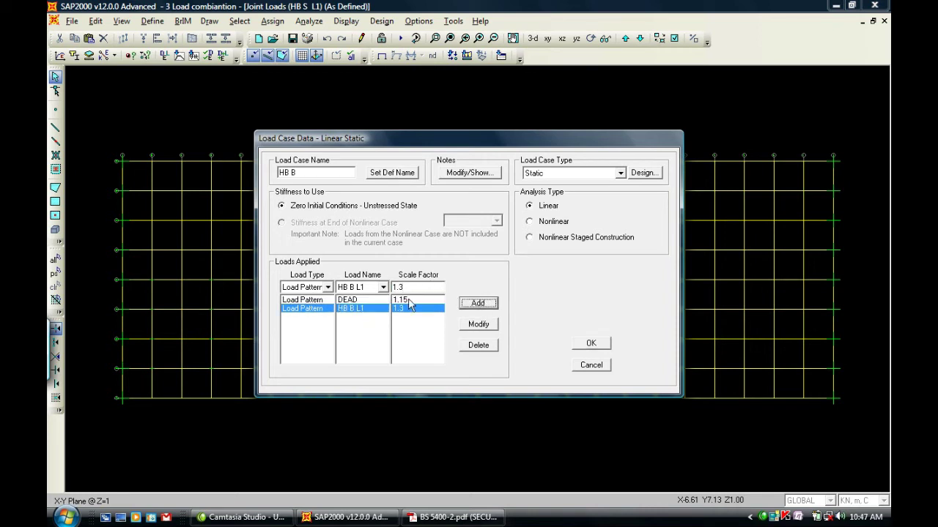
Add load patterns HA KEL B L2 and HA udl L2 with scale factor 1.3 to the HB B load case.
{"action": "left_click", "coordinate": [381, 288]}
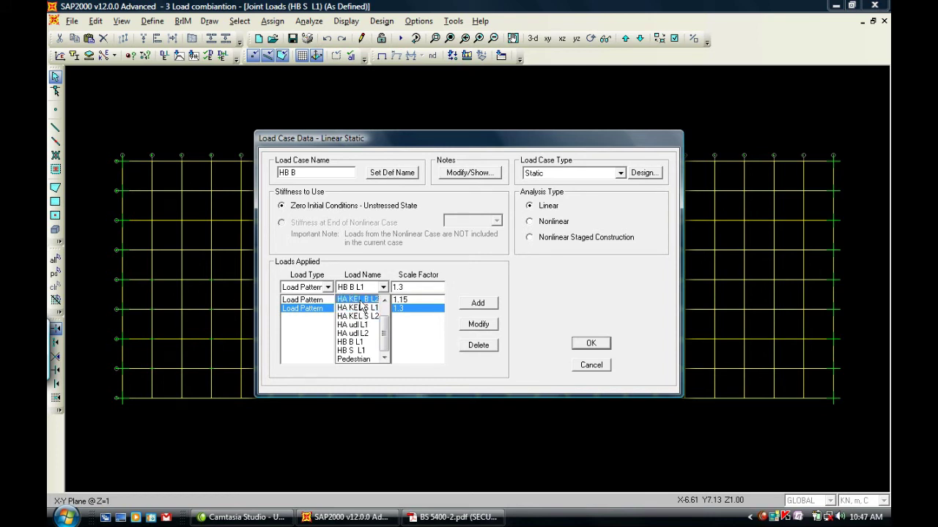
{"action": "left_click", "coordinate": [360, 301]}
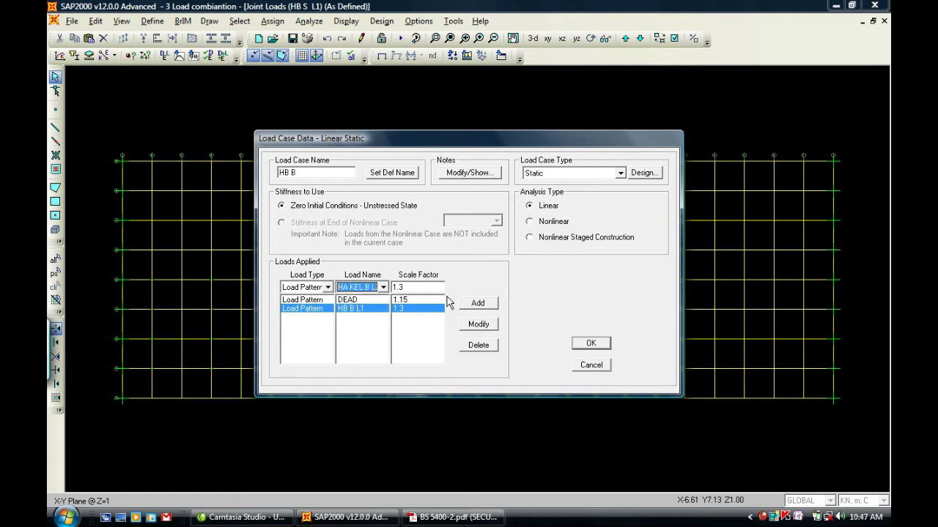
{"action": "left_click", "coordinate": [476, 303]}
{"action": "left_click", "coordinate": [382, 288]}
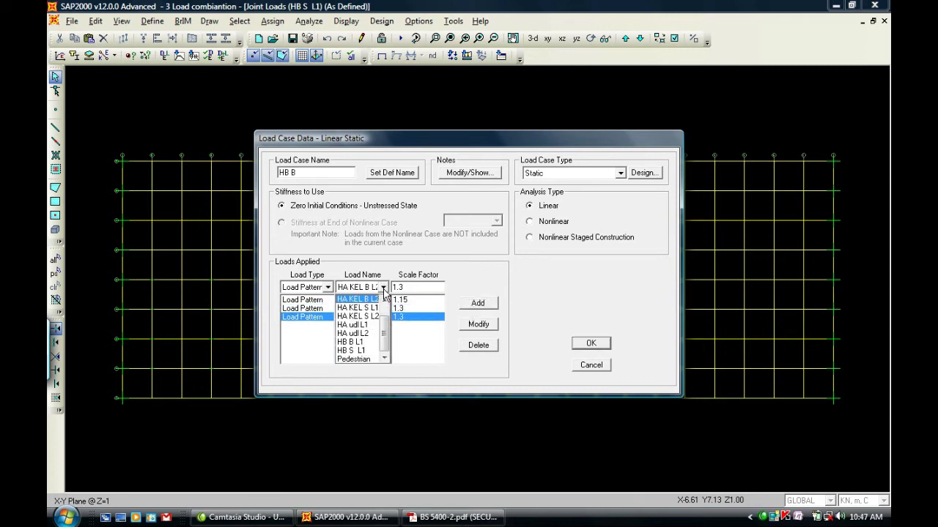
{"action": "left_click", "coordinate": [359, 334]}
{"action": "left_click", "coordinate": [477, 303]}
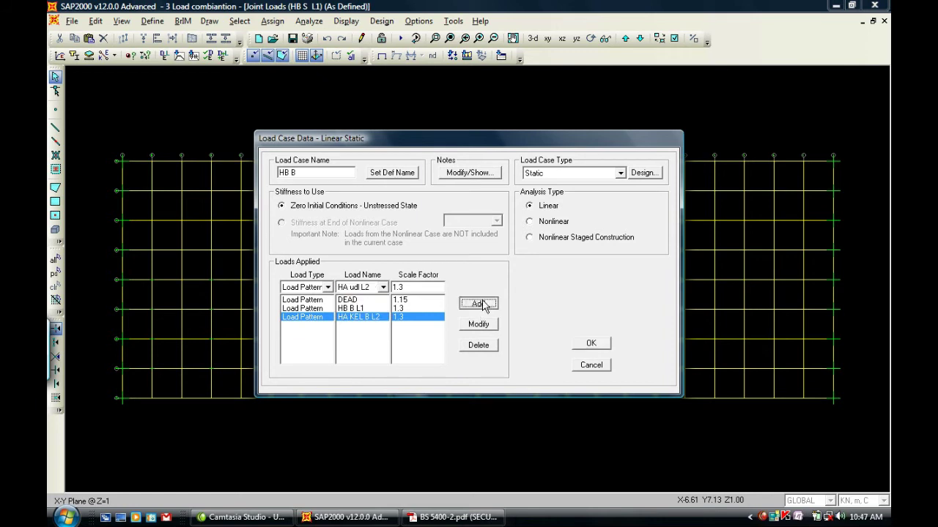
Add the Pedestrian load pattern with scale factor 1.5 and accept the HB B load case.
{"action": "left_click", "coordinate": [382, 287]}
{"action": "left_click", "coordinate": [366, 358]}
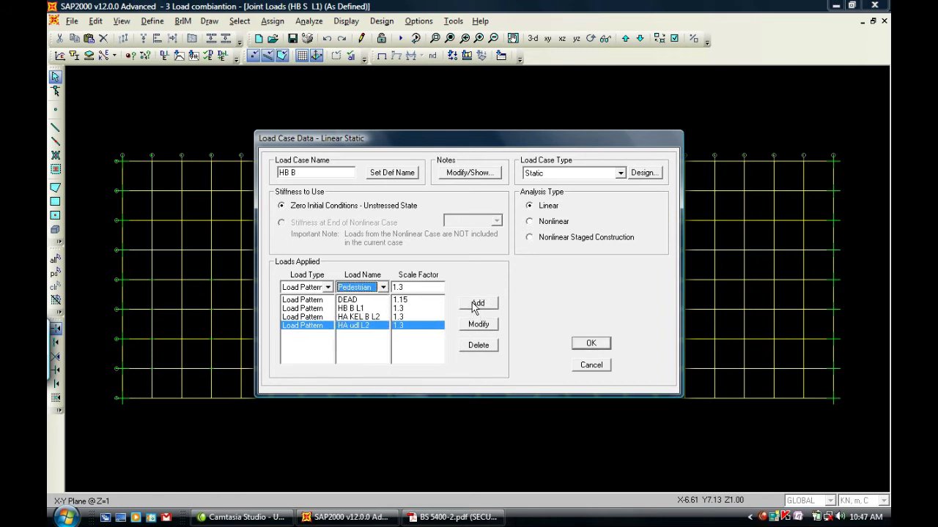
{"action": "double_click", "coordinate": [436, 287]}
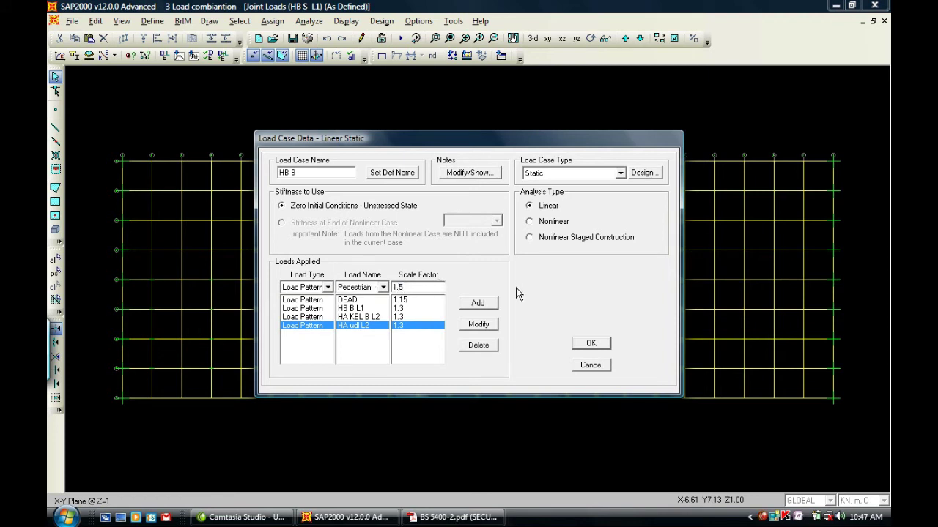
{"action": "left_click", "coordinate": [488, 303]}
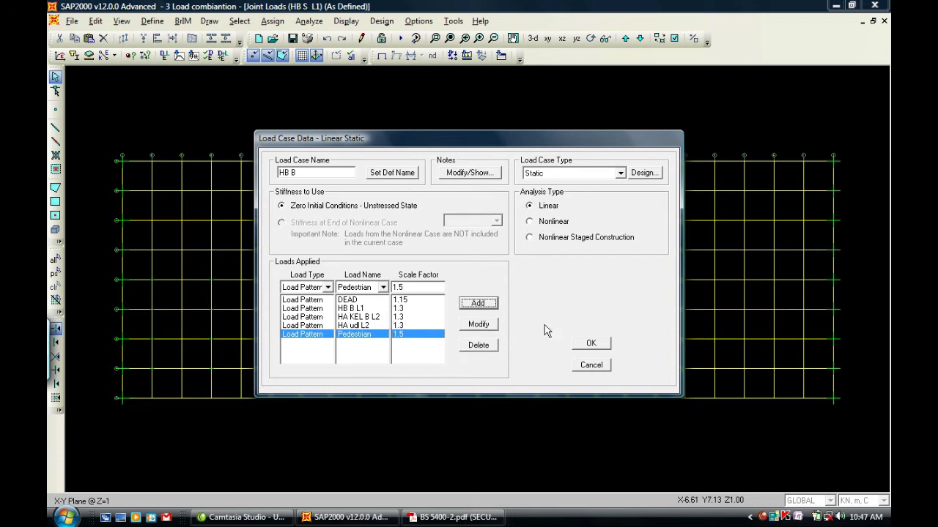
{"action": "left_click", "coordinate": [592, 345]}
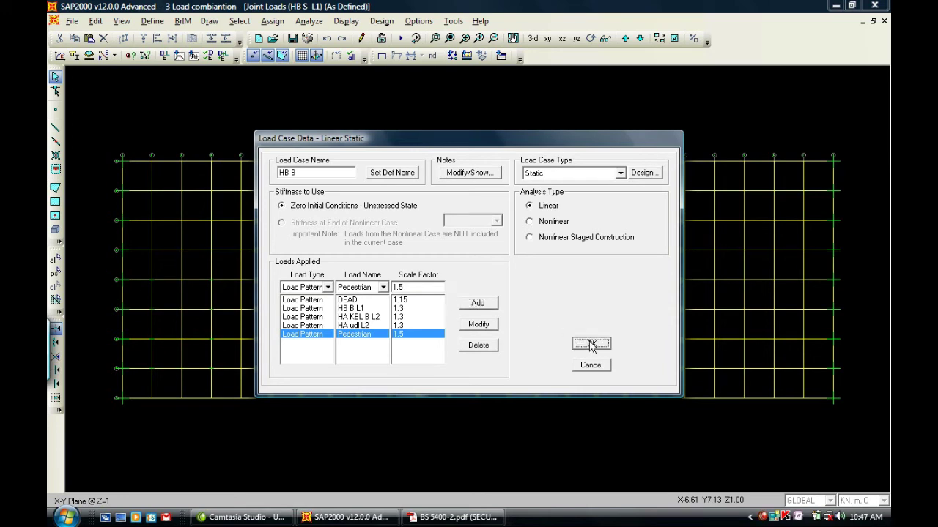
Create a new linear static load case named HB S and add the DEAD pattern with scale factor 1.15.
{"action": "left_click", "coordinate": [597, 214]}
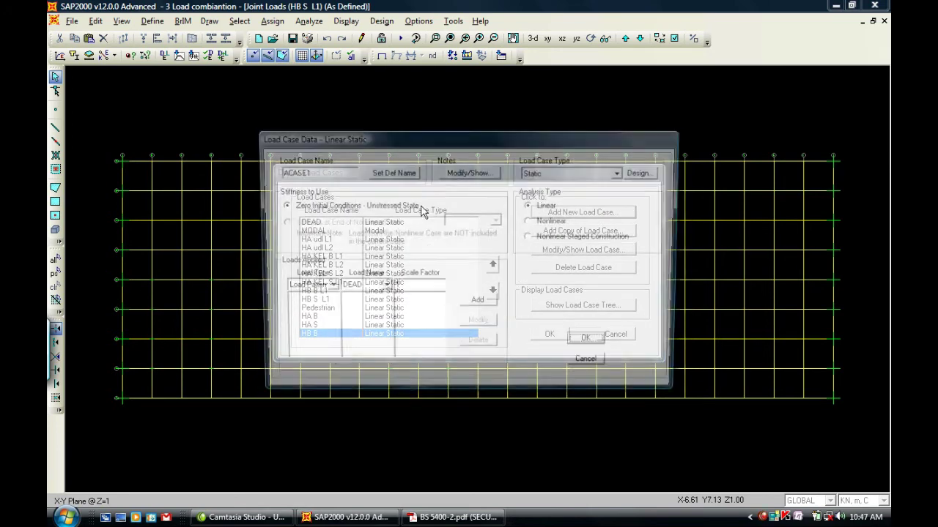
{"action": "double_click", "coordinate": [332, 173]}
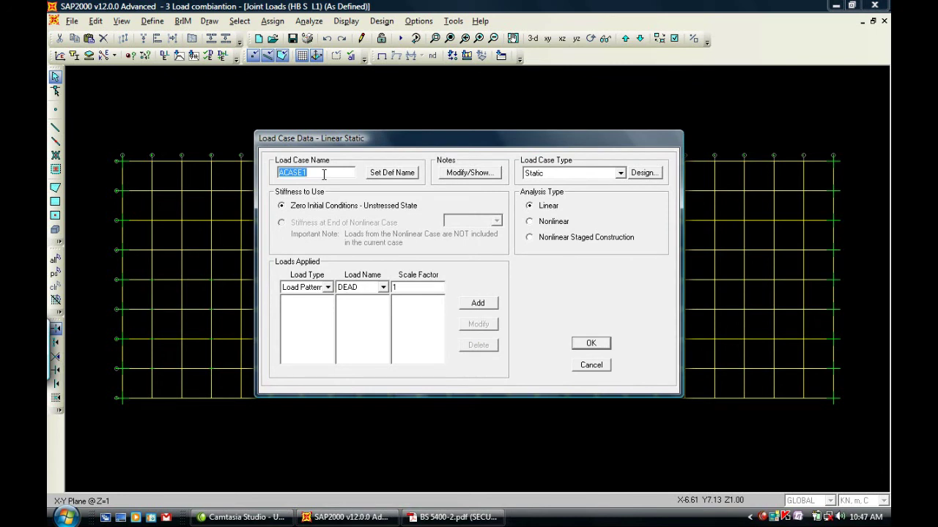
{"action": "type", "text": "HB S"}
{"action": "left_click", "coordinate": [478, 304]}
Add load pattern HB S L1 with scale factor 1.3 to the HB S load case.
{"action": "left_click", "coordinate": [383, 287]}
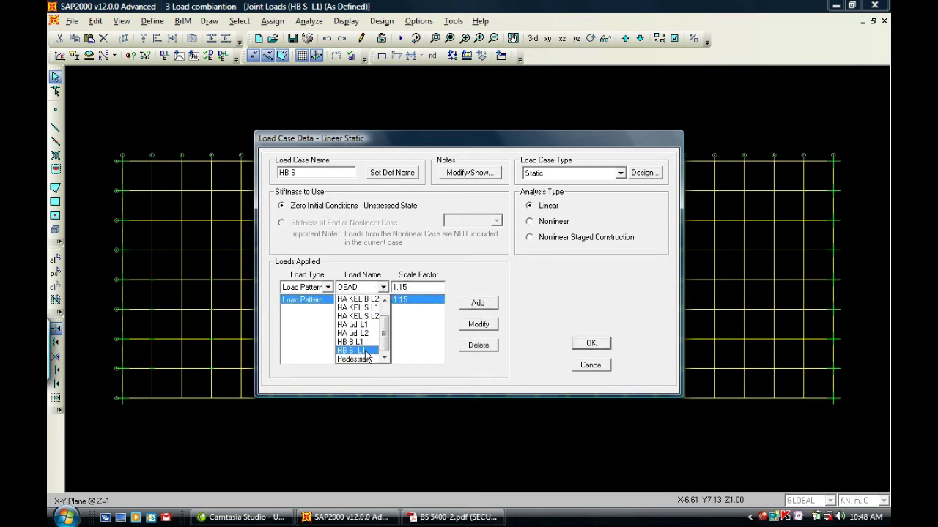
{"action": "left_click", "coordinate": [376, 358]}
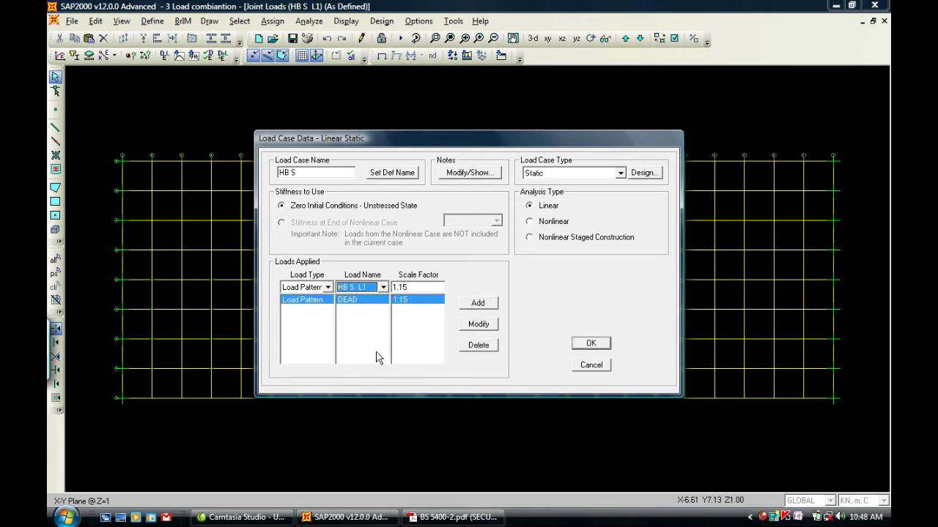
{"action": "double_click", "coordinate": [408, 286]}
{"action": "type", "text": "1.3"}
{"action": "left_click", "coordinate": [487, 303]}
Add load patterns HA udl L2 and HA KEL S L2 with scale factor 1.3 to the HB S load case.
{"action": "left_click", "coordinate": [382, 287]}
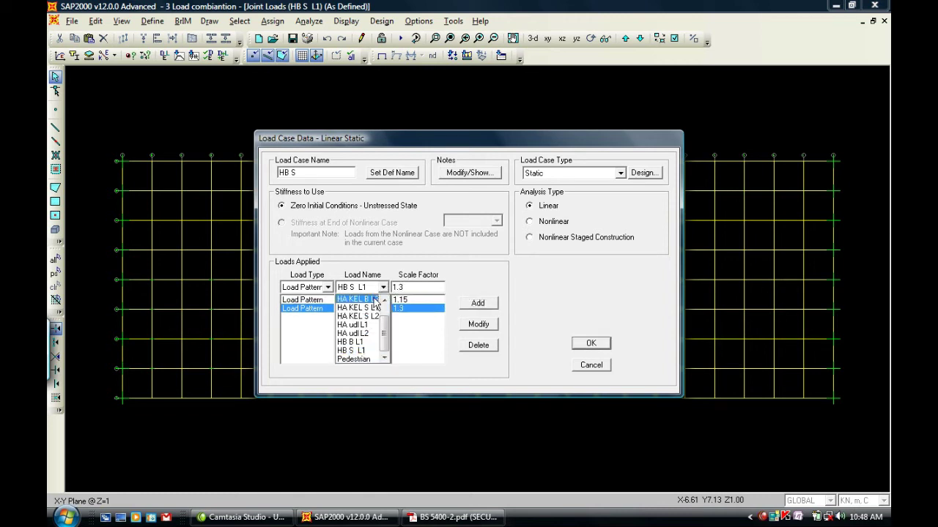
{"action": "left_click", "coordinate": [364, 336]}
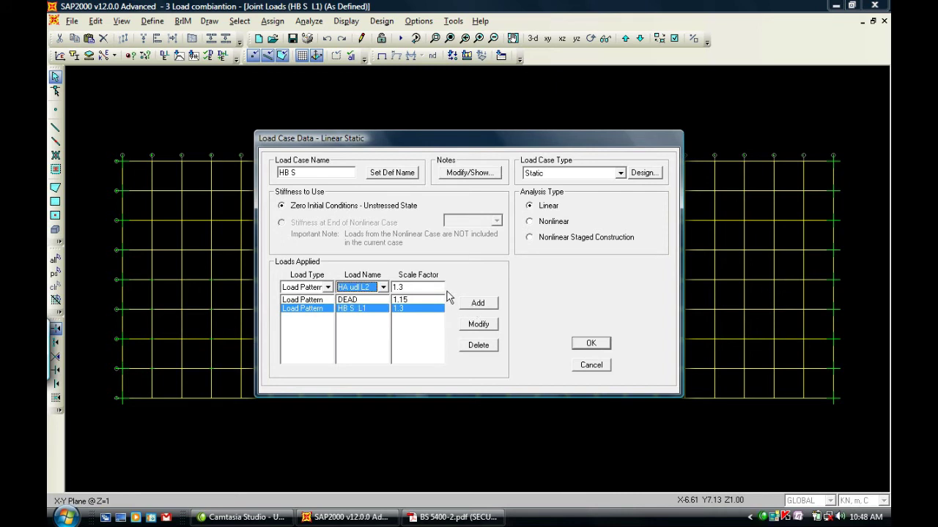
{"action": "left_click", "coordinate": [478, 304]}
{"action": "left_click", "coordinate": [382, 287]}
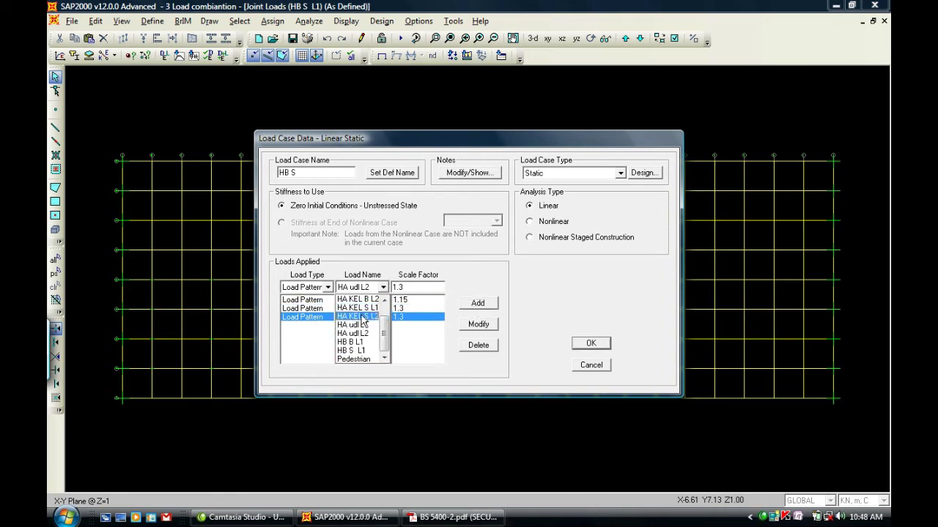
{"action": "left_click", "coordinate": [363, 317]}
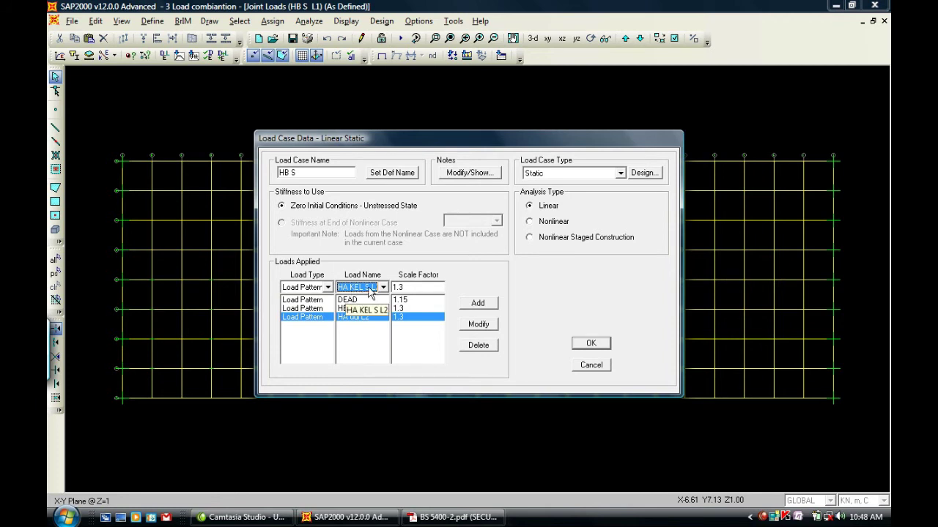
{"action": "left_click", "coordinate": [489, 305]}
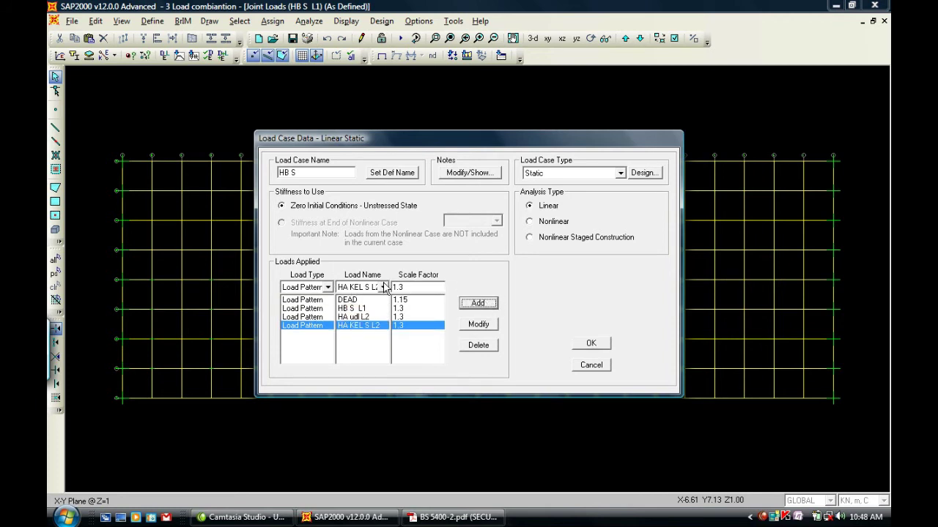
Add the Pedestrian load pattern with scale factor 1.5 to the HB S load case and accept the load case definitions.
{"action": "left_click", "coordinate": [384, 287]}
{"action": "left_click", "coordinate": [368, 354]}
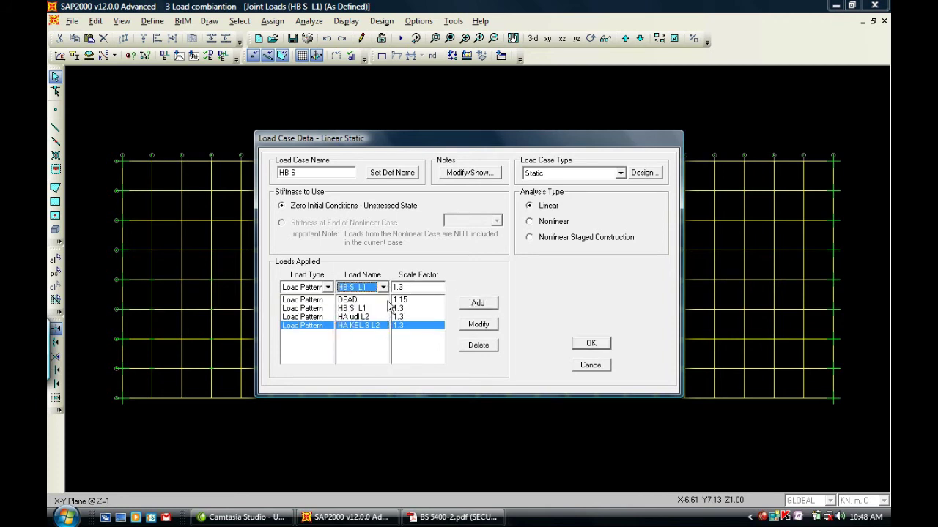
{"action": "left_click", "coordinate": [383, 287]}
{"action": "left_click", "coordinate": [368, 362]}
{"action": "left_click", "coordinate": [421, 286]}
{"action": "type", "text": "1"}
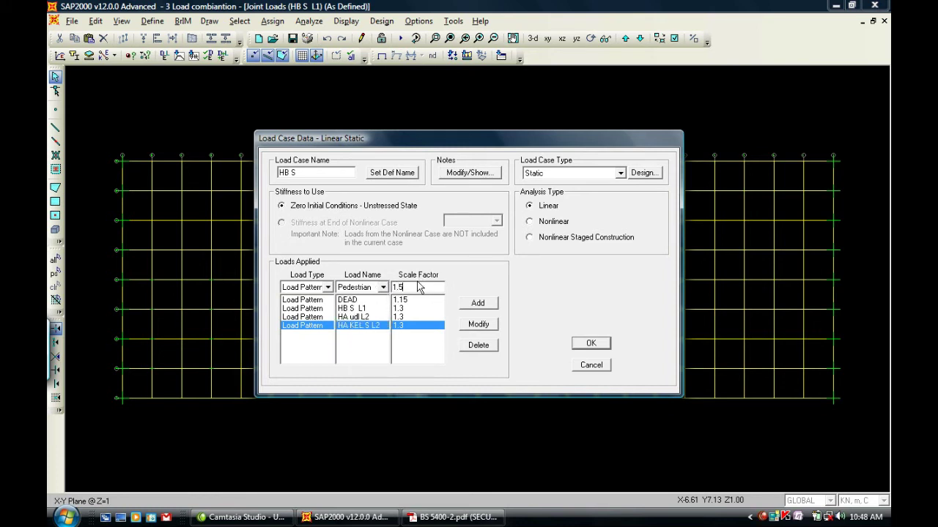
{"action": "left_click", "coordinate": [479, 304]}
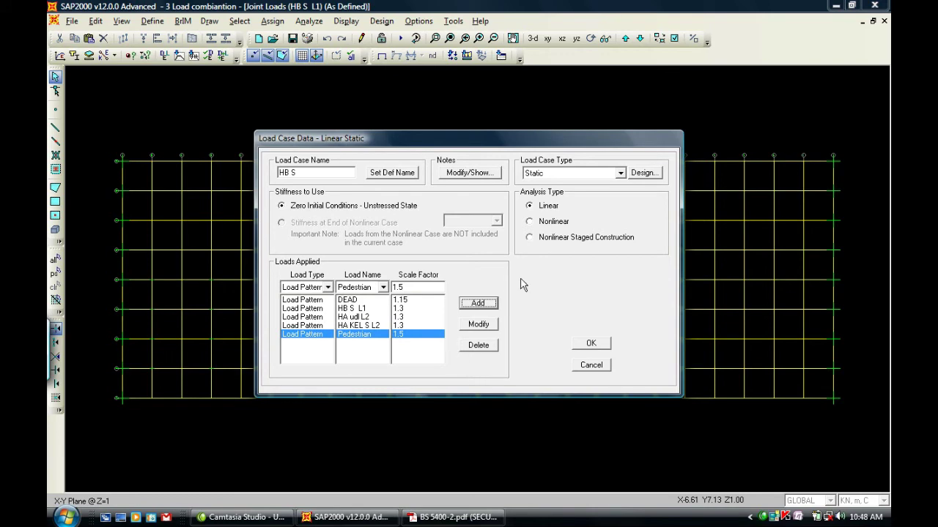
{"action": "left_click", "coordinate": [588, 344]}
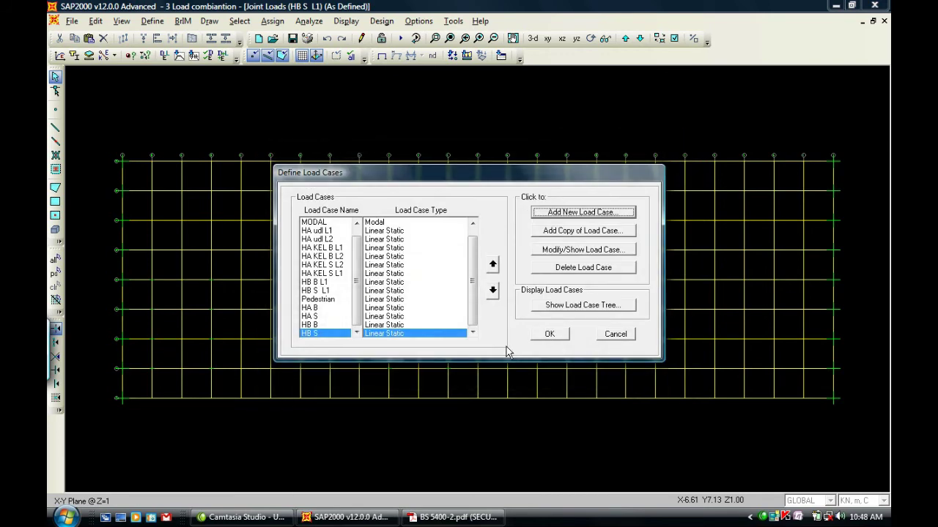
{"action": "left_click", "coordinate": [551, 334]}
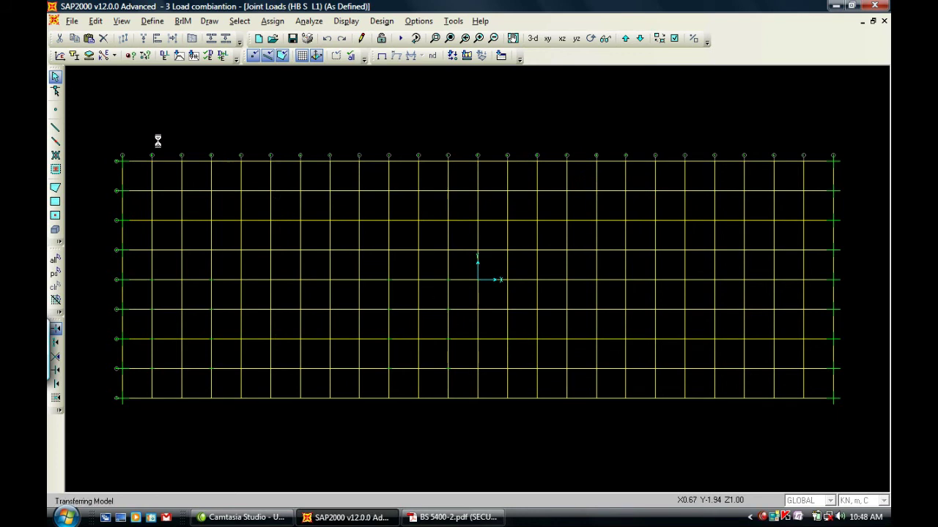
Create a new load combination and add load case HB B with scale factor 1.
{"action": "left_click", "coordinate": [152, 21]}
{"action": "left_click", "coordinate": [192, 245]}
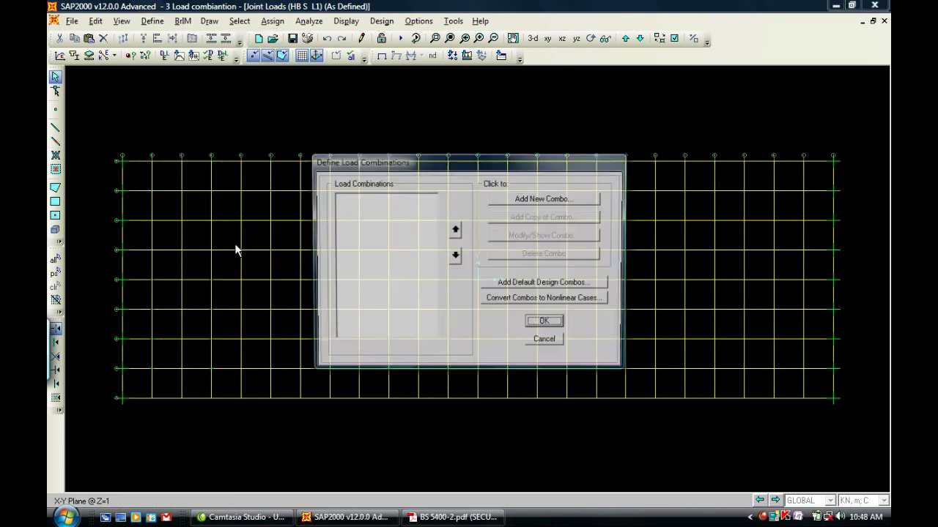
{"action": "left_click", "coordinate": [523, 200]}
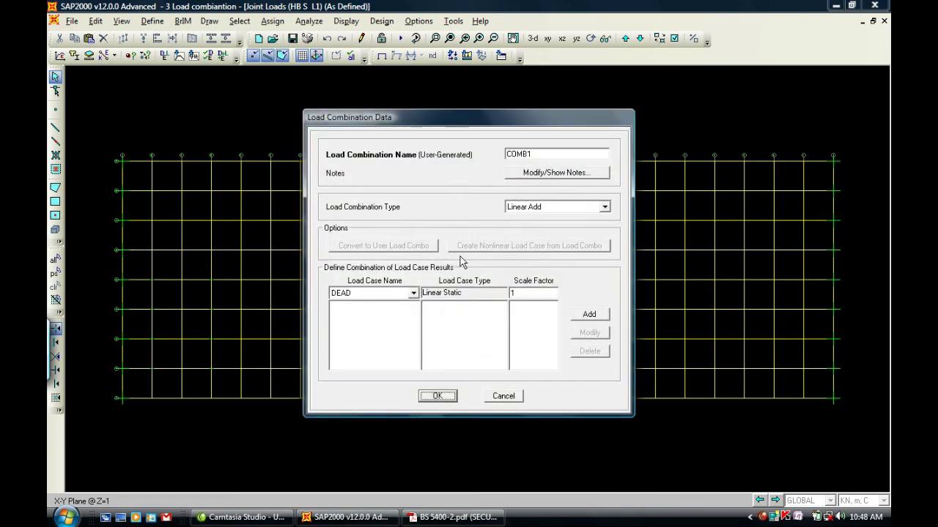
{"action": "left_click", "coordinate": [414, 294]}
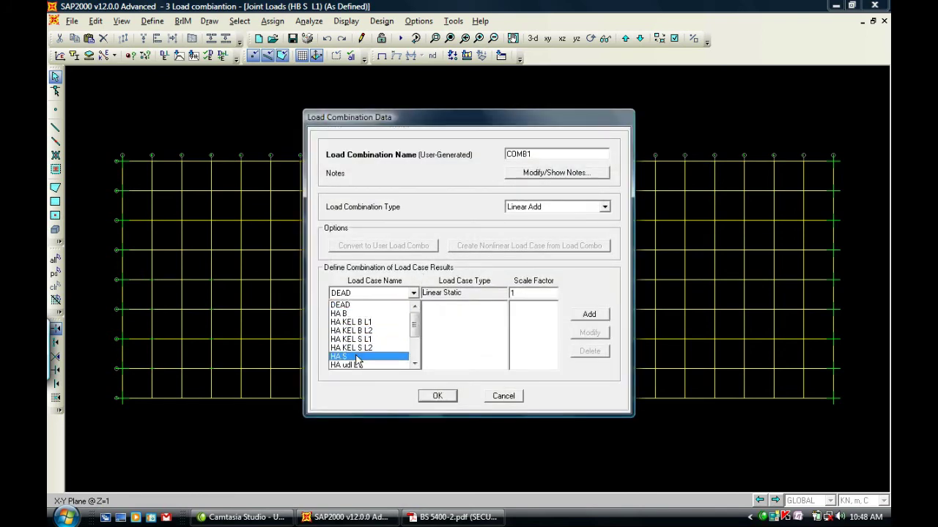
{"action": "scroll", "coordinate": [365, 350], "scroll_direction": "down", "scroll_amount": 2}
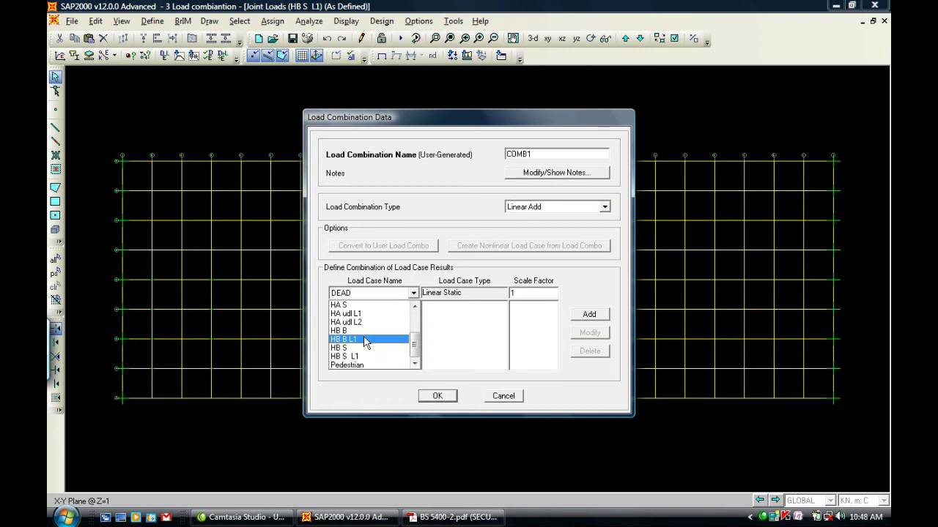
{"action": "left_click", "coordinate": [366, 330]}
{"action": "left_click", "coordinate": [590, 314]}
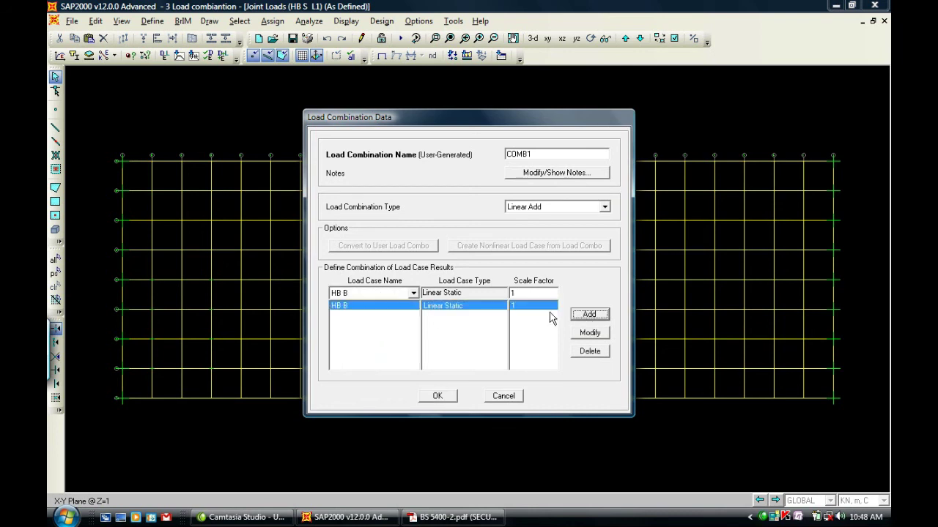
Add load cases HB S, HA S and HA B with scale factor 1 to the load combination.
{"action": "left_click", "coordinate": [413, 293]}
{"action": "left_click", "coordinate": [384, 344]}
{"action": "left_click", "coordinate": [588, 315]}
{"action": "left_click", "coordinate": [414, 294]}
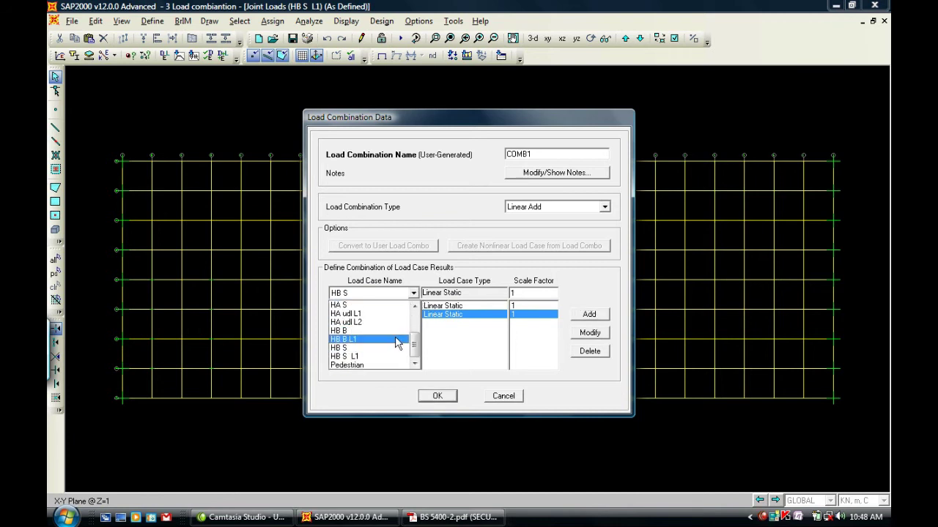
{"action": "scroll", "coordinate": [389, 333], "scroll_direction": "up", "scroll_amount": 2}
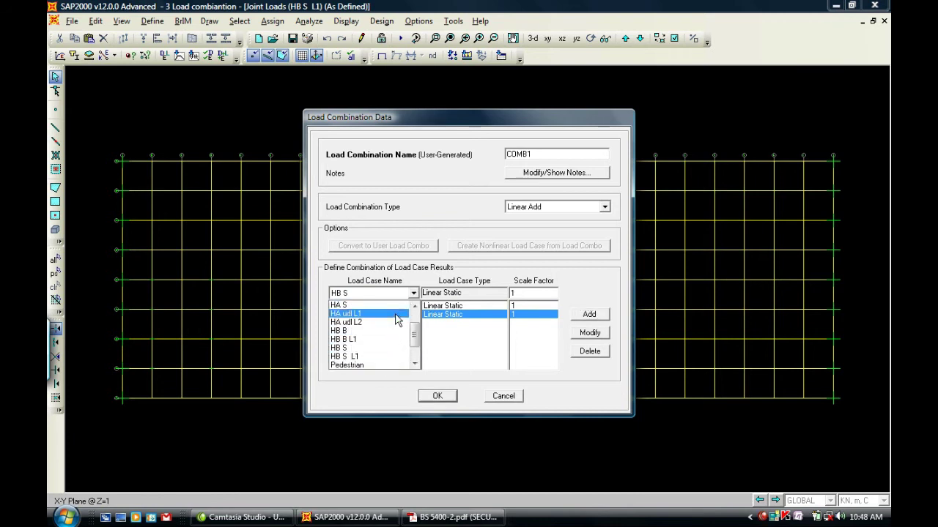
{"action": "left_click", "coordinate": [362, 322]}
{"action": "left_click", "coordinate": [582, 314]}
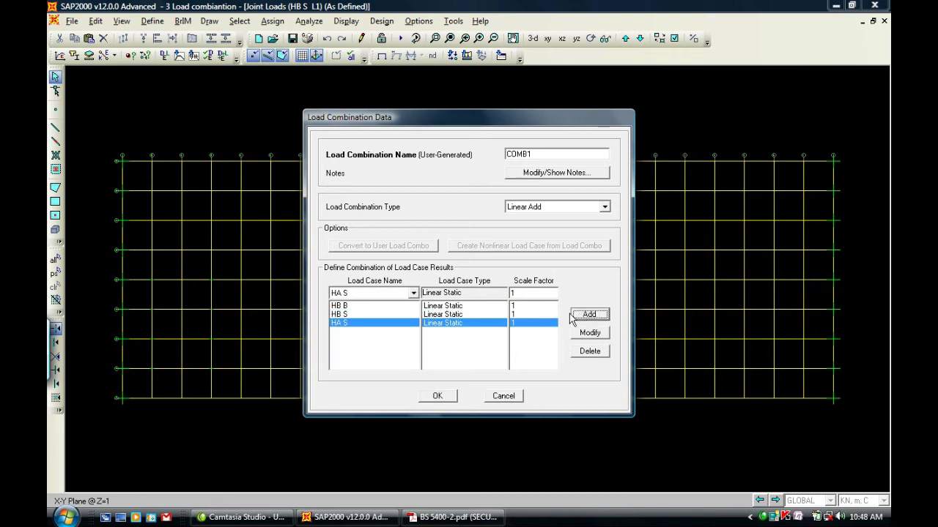
{"action": "left_click", "coordinate": [413, 293]}
{"action": "scroll", "coordinate": [363, 326], "scroll_direction": "up", "scroll_amount": 5}
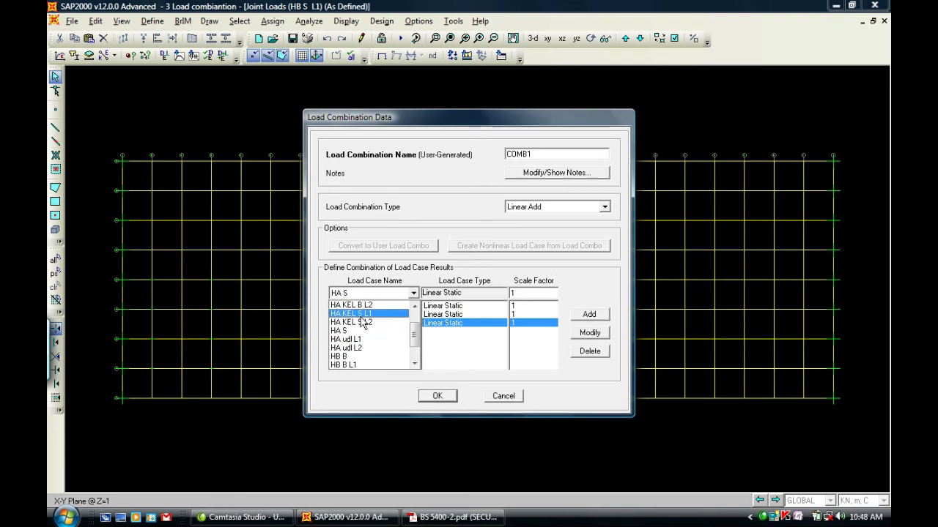
{"action": "left_click", "coordinate": [359, 322]}
{"action": "left_click", "coordinate": [589, 314]}
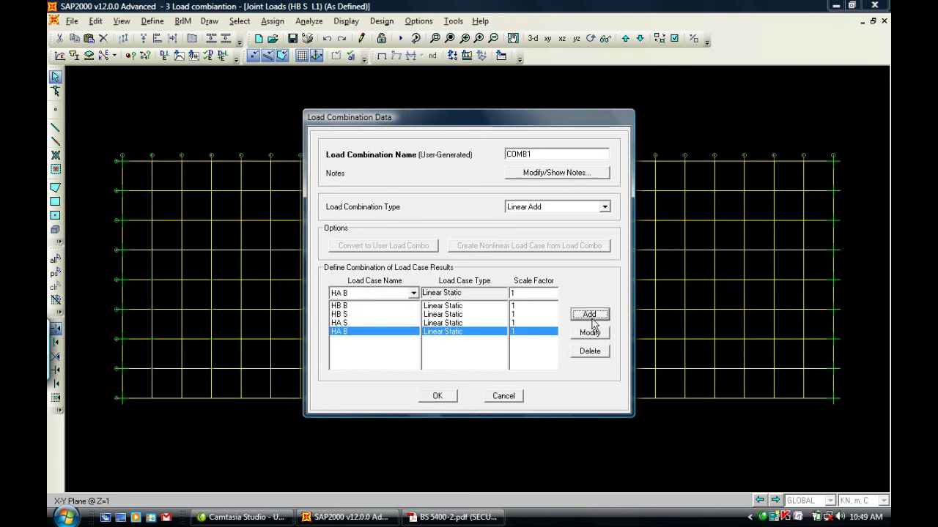
Set the combination type to Envelope, name it Final Envelop and accept the load combination.
{"action": "left_click", "coordinate": [605, 207]}
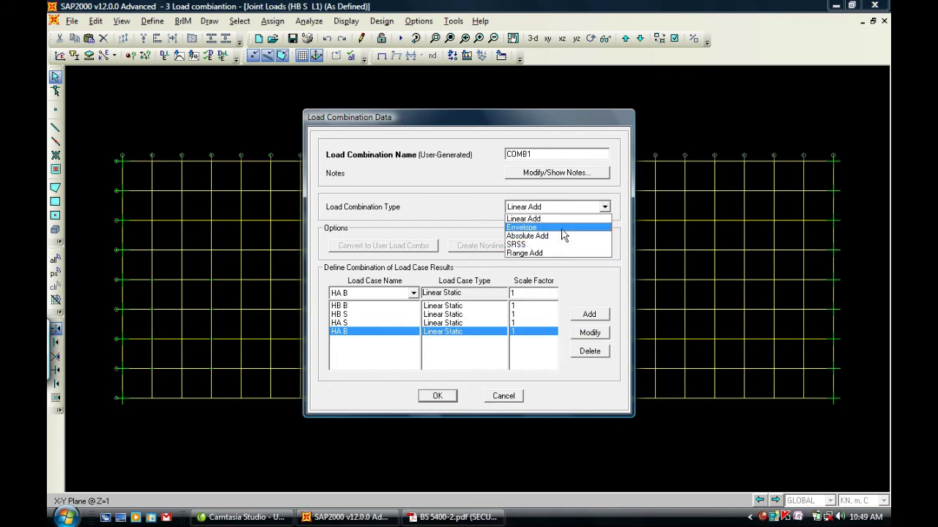
{"action": "left_click", "coordinate": [561, 227]}
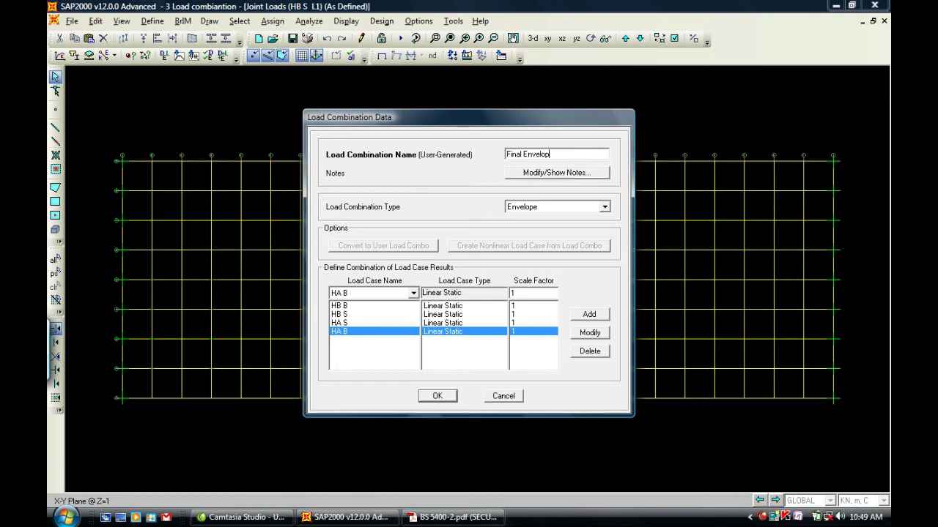
{"action": "left_click", "coordinate": [437, 395]}
{"action": "left_click", "coordinate": [545, 323]}
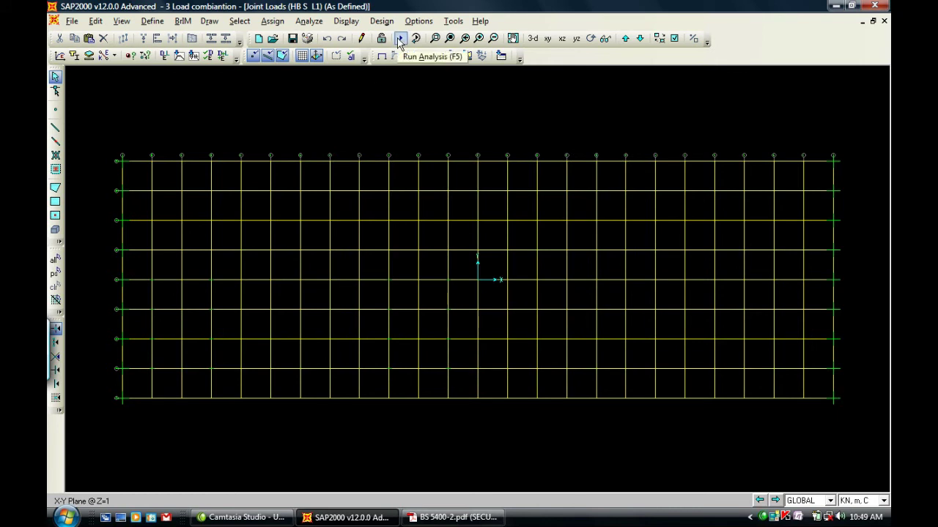
Review the load cases and scale factors in the Final Envelop combination and close its definition.
{"action": "left_click", "coordinate": [151, 21]}
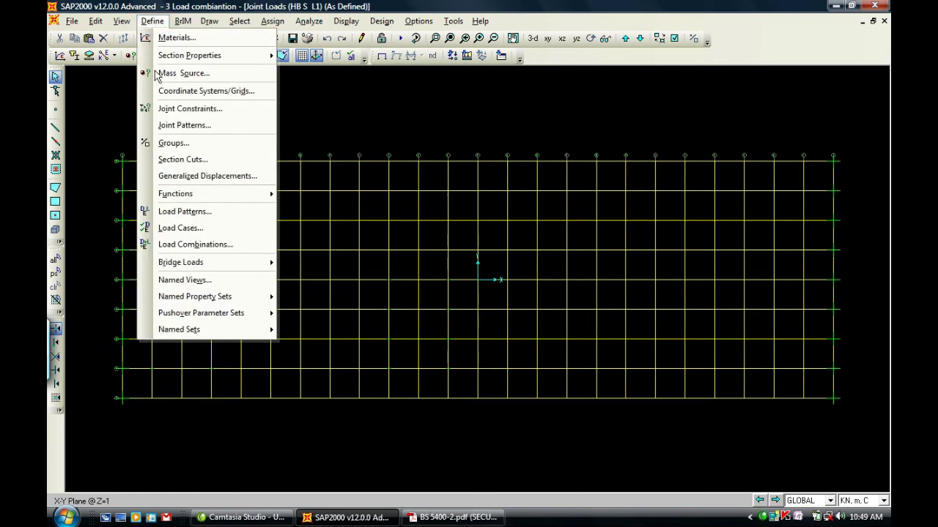
{"action": "left_click", "coordinate": [192, 245]}
{"action": "left_click", "coordinate": [553, 201]}
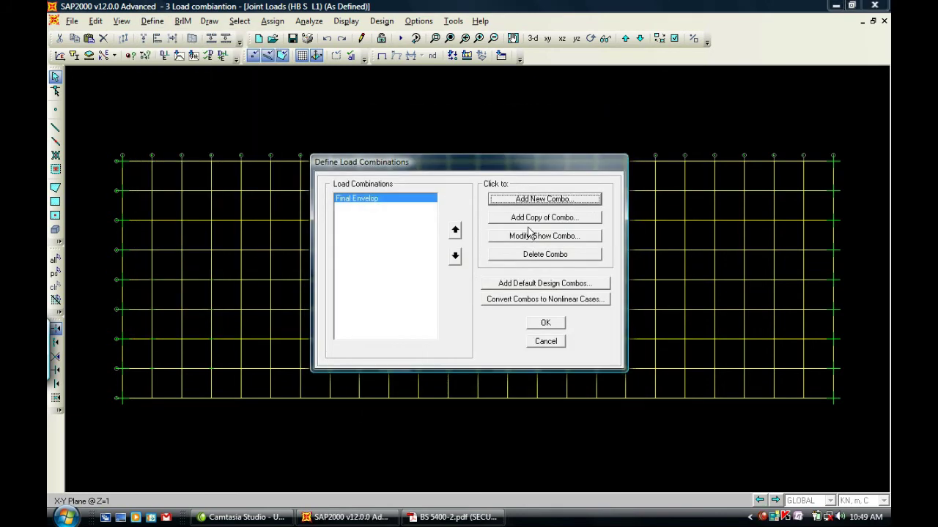
{"action": "left_click", "coordinate": [534, 238]}
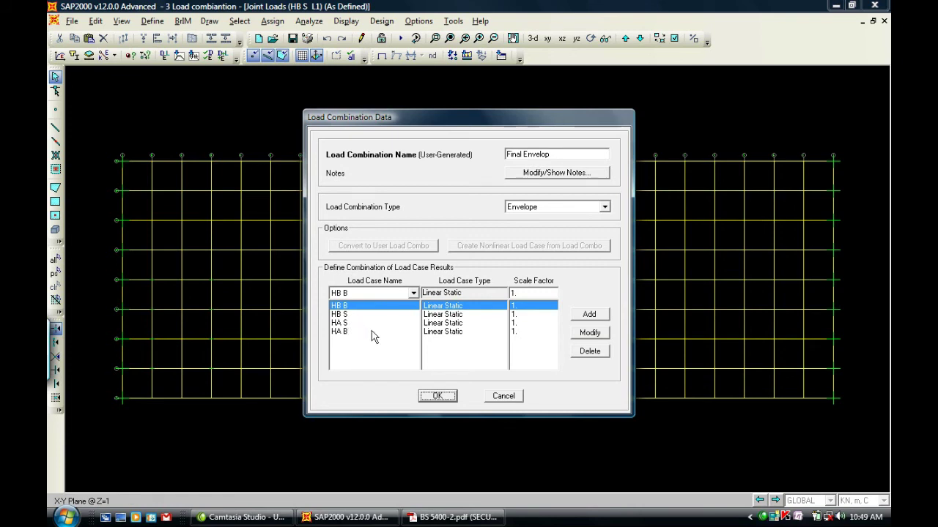
{"action": "left_click", "coordinate": [438, 397]}
{"action": "left_click", "coordinate": [544, 324]}
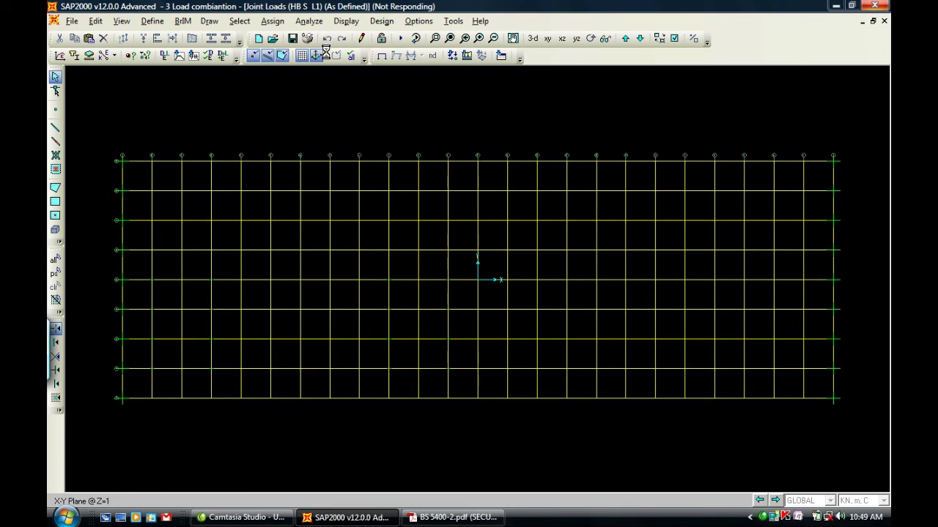
{"action": "key", "text": "alt+Tab"}
{"action": "left_click", "coordinate": [353, 515]}
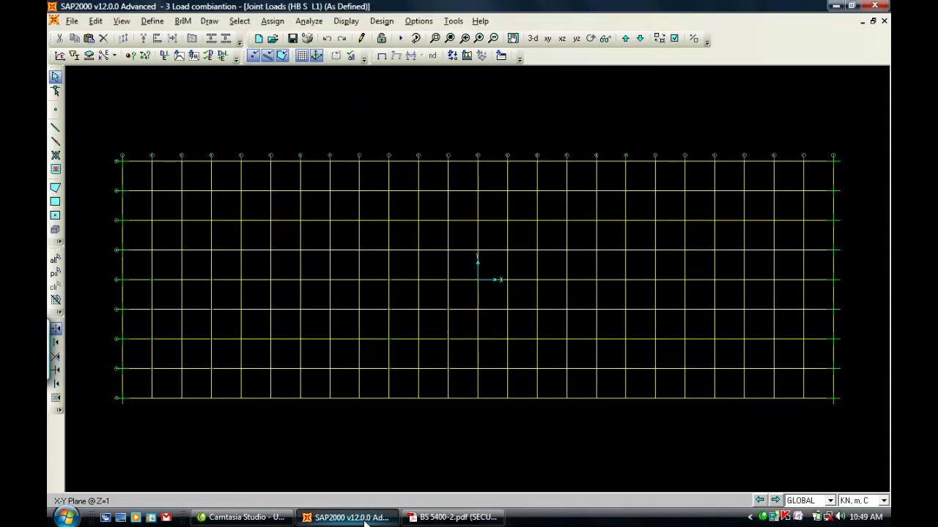
Save the model as 4 Final Envelop in a new folder named Final Envelop inside the kuppi folder.
{"action": "left_click", "coordinate": [72, 20]}
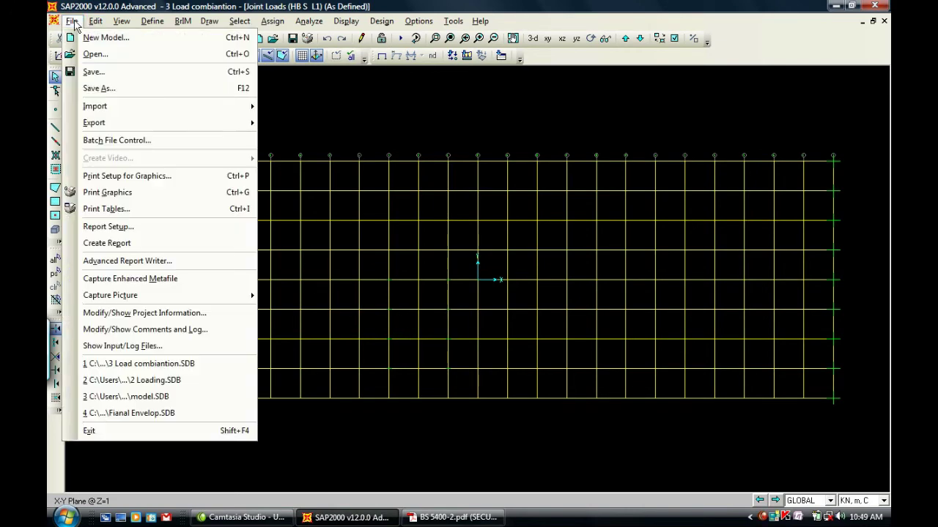
{"action": "left_click", "coordinate": [153, 88]}
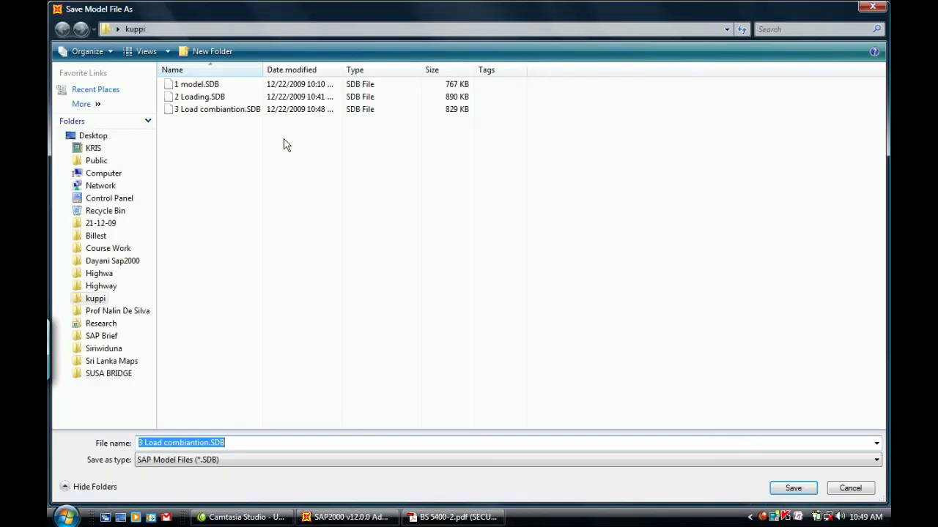
{"action": "left_click", "coordinate": [212, 51]}
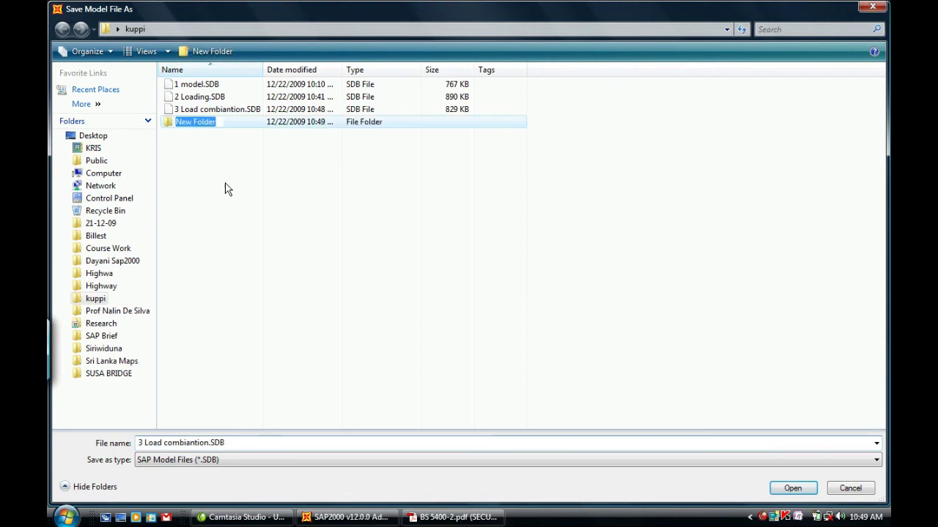
{"action": "type", "text": "Final Envelop"}
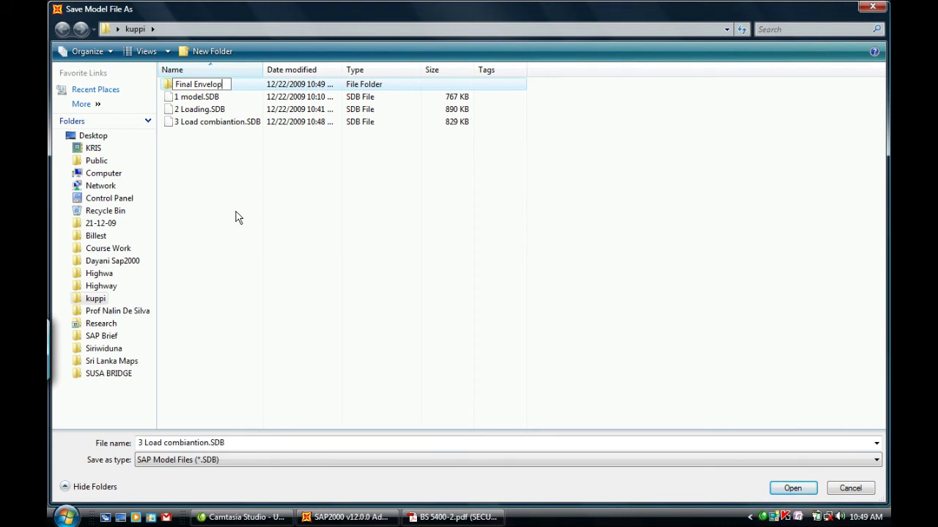
{"action": "key", "text": "Return"}
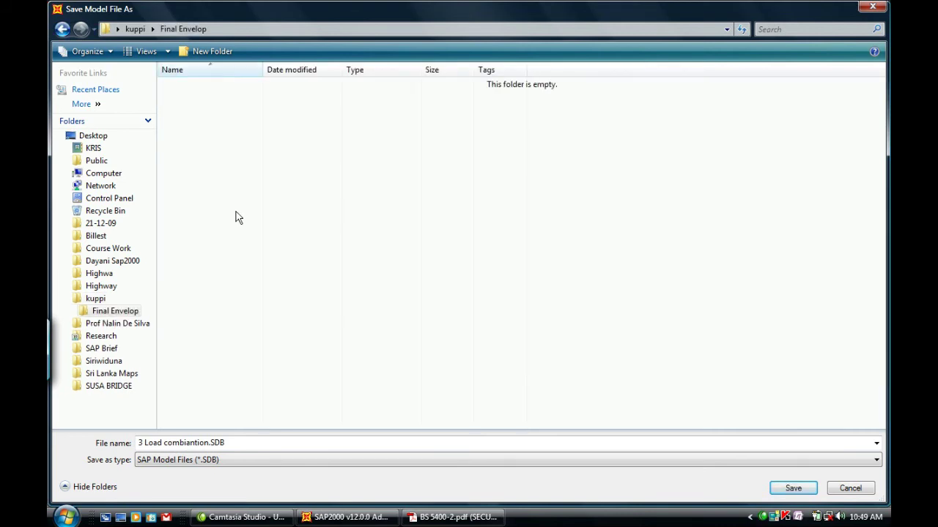
{"action": "left_click_drag", "start_coordinate": [147, 442], "coordinate": [234, 443]}
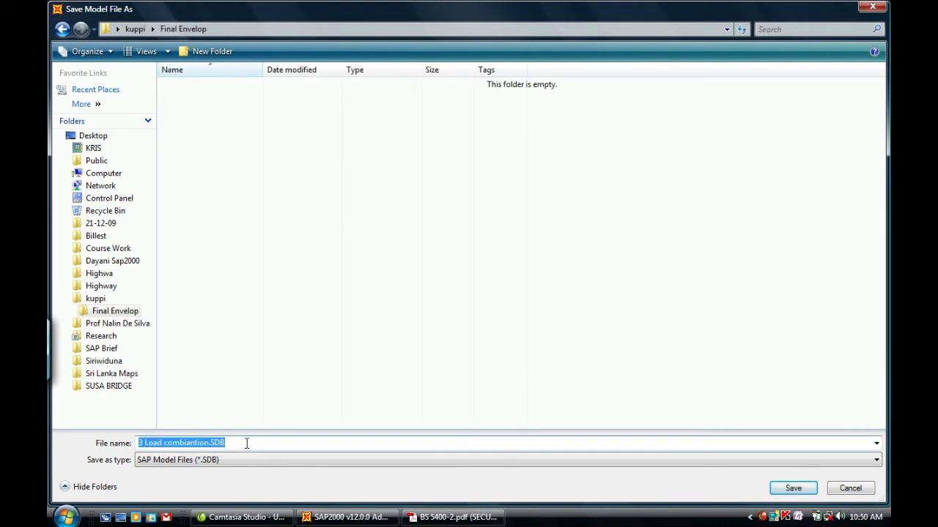
{"action": "type", "text": "4 Final Envelop"}
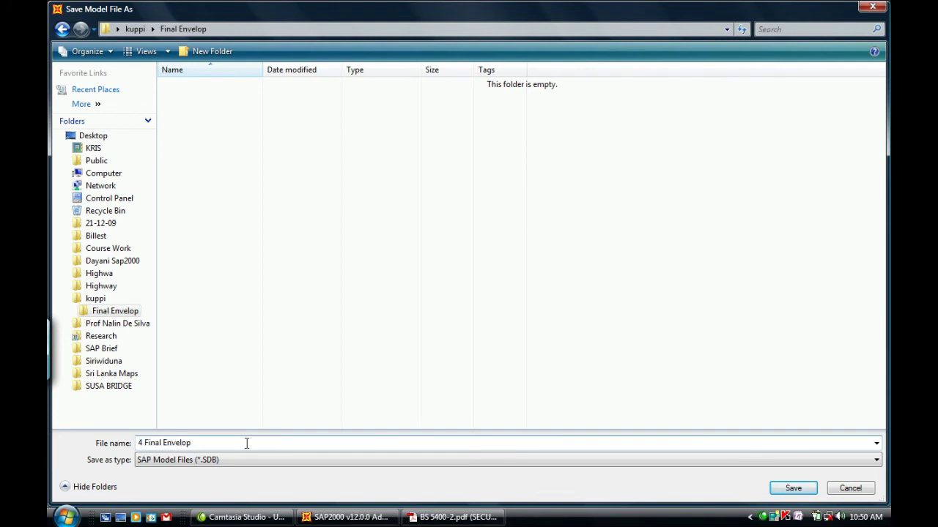
{"action": "key", "text": "Return"}
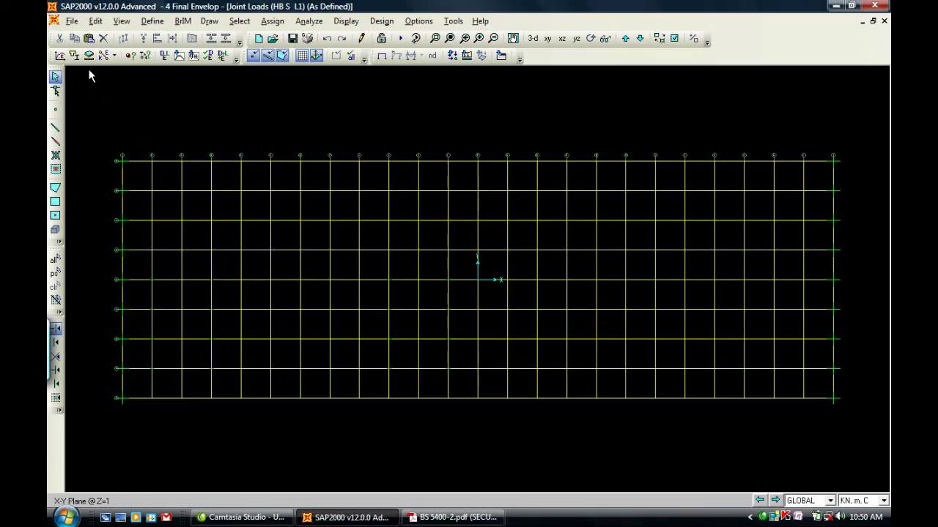
Copy 4 Final Envelop.SDB from the Final Envelop folder into the kuppi folder and reopen the Final Envelop folder.
{"action": "left_click", "coordinate": [72, 21]}
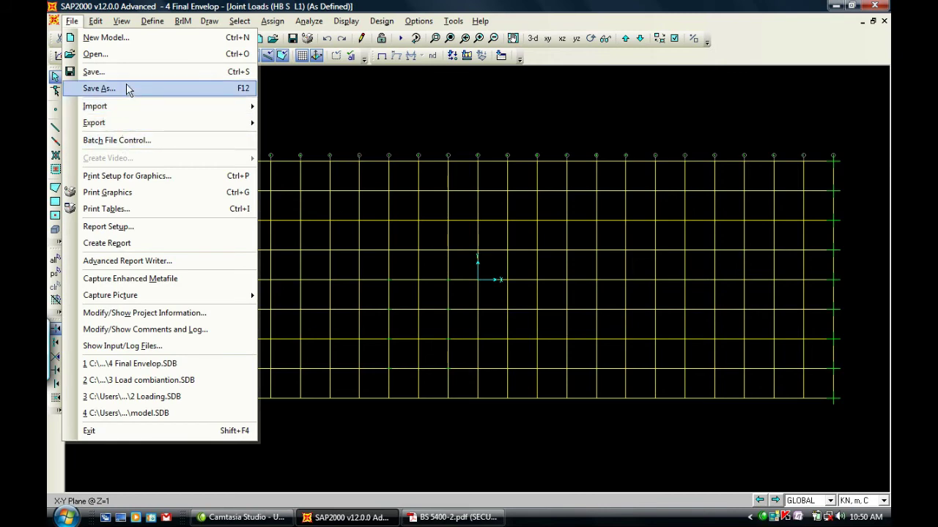
{"action": "left_click", "coordinate": [125, 88]}
{"action": "left_click", "coordinate": [208, 87]}
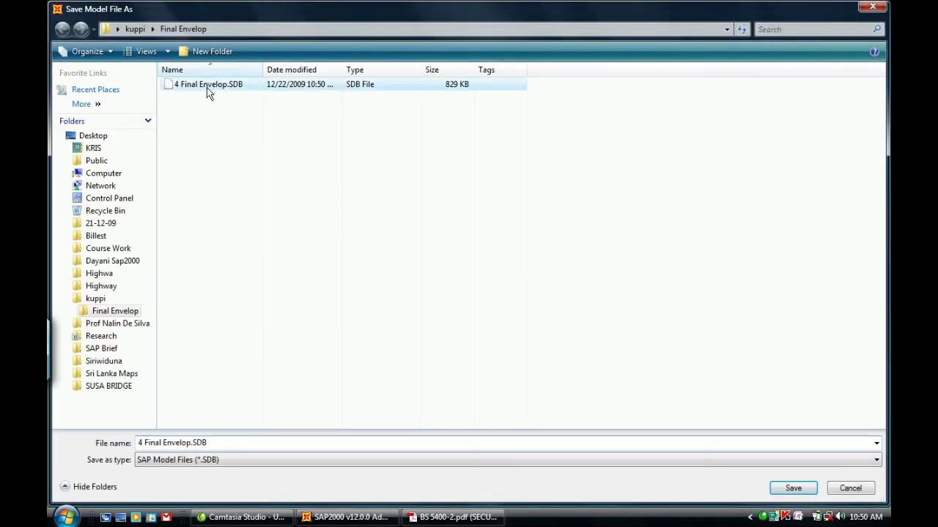
{"action": "left_click", "coordinate": [134, 29]}
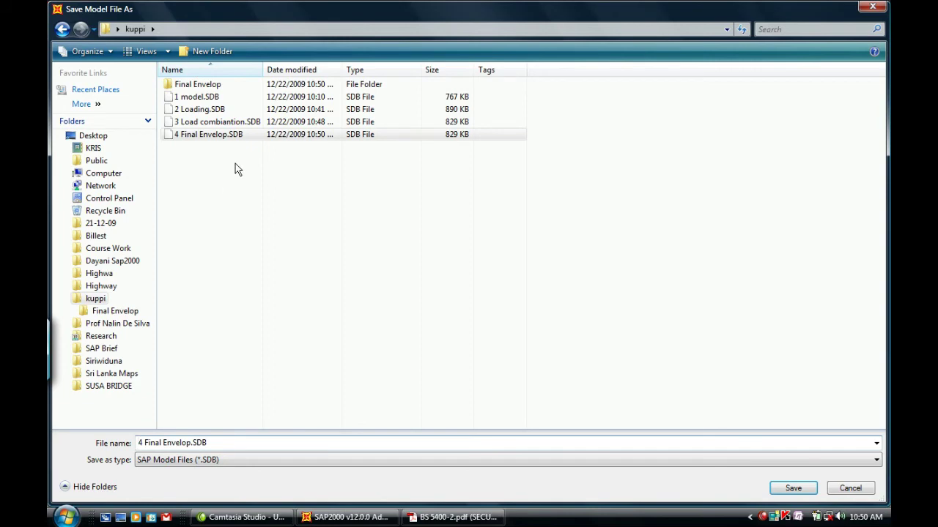
{"action": "double_click", "coordinate": [209, 84]}
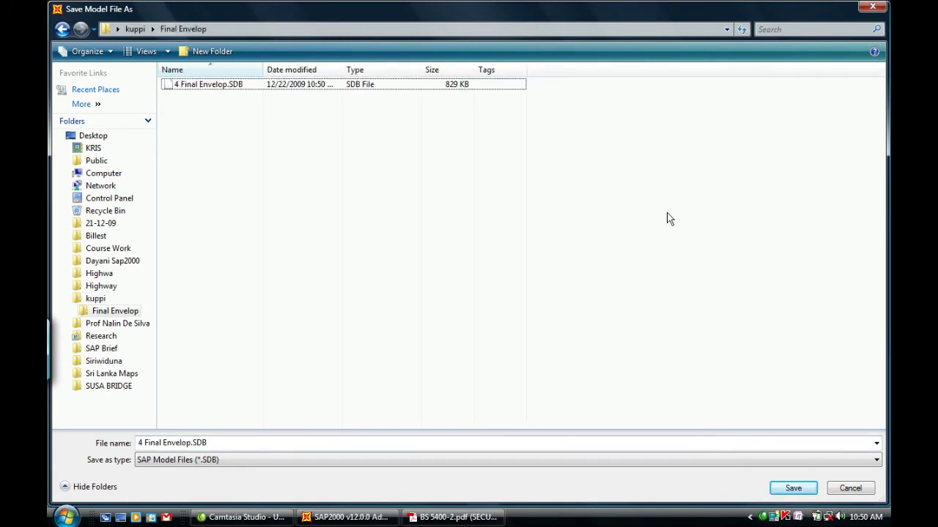
Finish saving 4 Final Envelop.SDB, and run the analysis with the MODAL case set to Do Not Run.
{"action": "key", "text": "Return"}
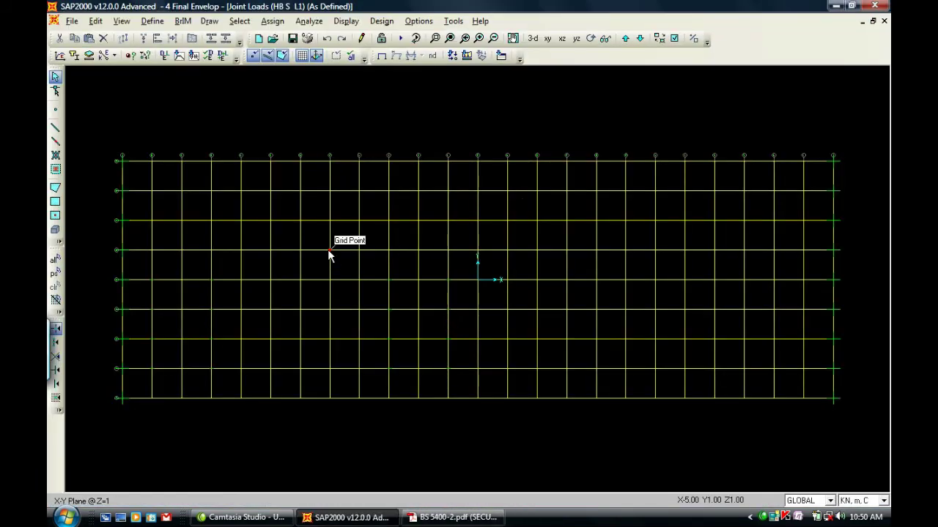
{"action": "left_click", "coordinate": [396, 40]}
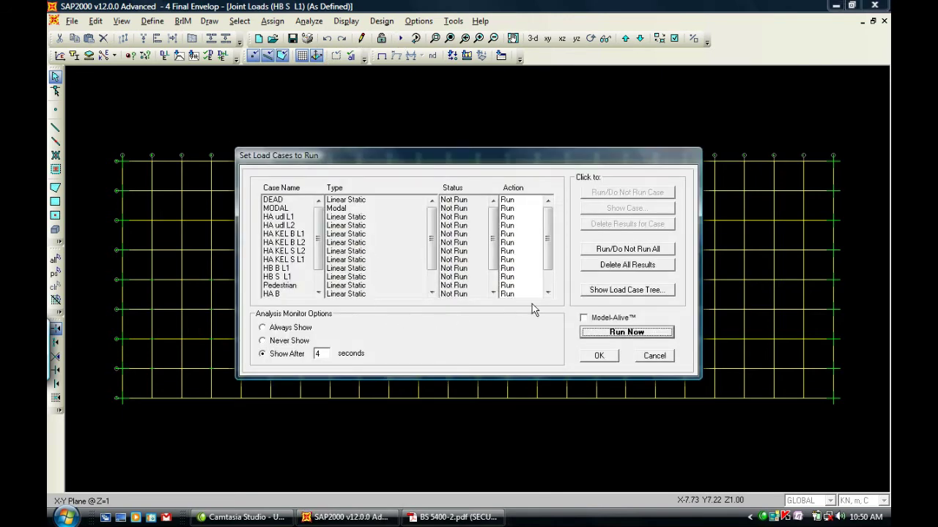
{"action": "left_click", "coordinate": [527, 209]}
{"action": "left_click", "coordinate": [595, 200]}
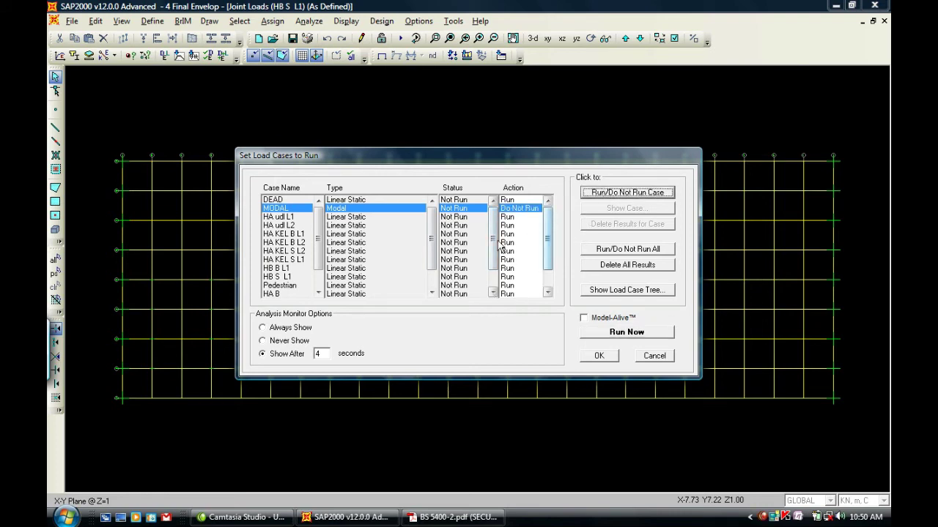
{"action": "left_click", "coordinate": [622, 334]}
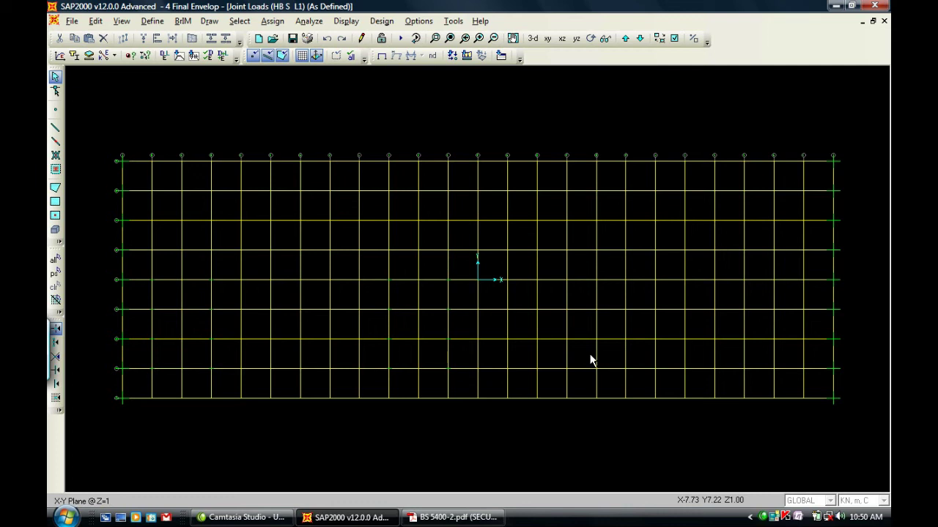
{"action": "key", "text": "ctrl+s"}
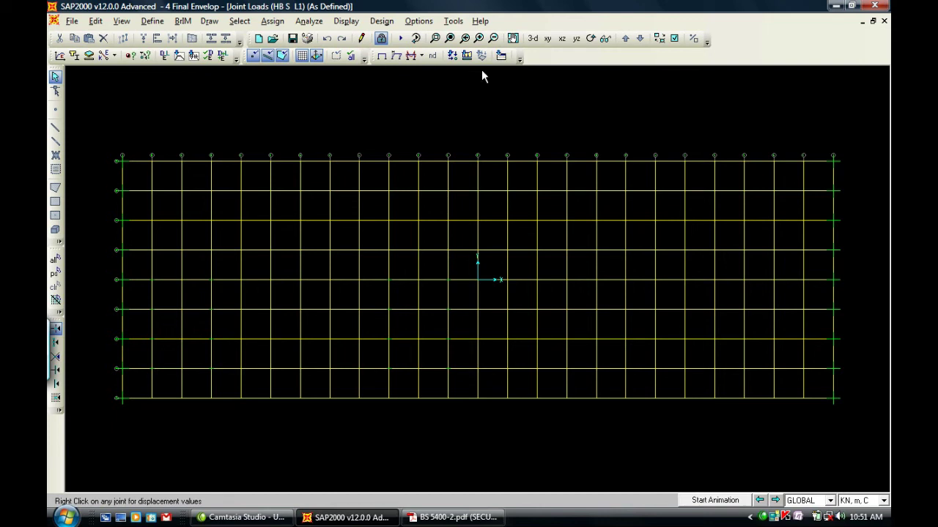
Request the frame axial force diagram for Final Envelop and switch the deck model to the 3-D view.
{"action": "left_click", "coordinate": [421, 56]}
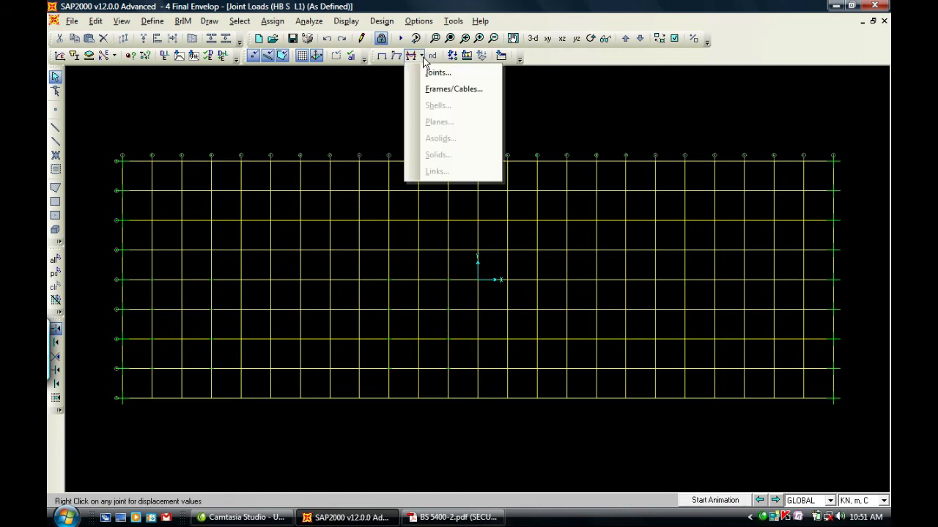
{"action": "left_click", "coordinate": [435, 89]}
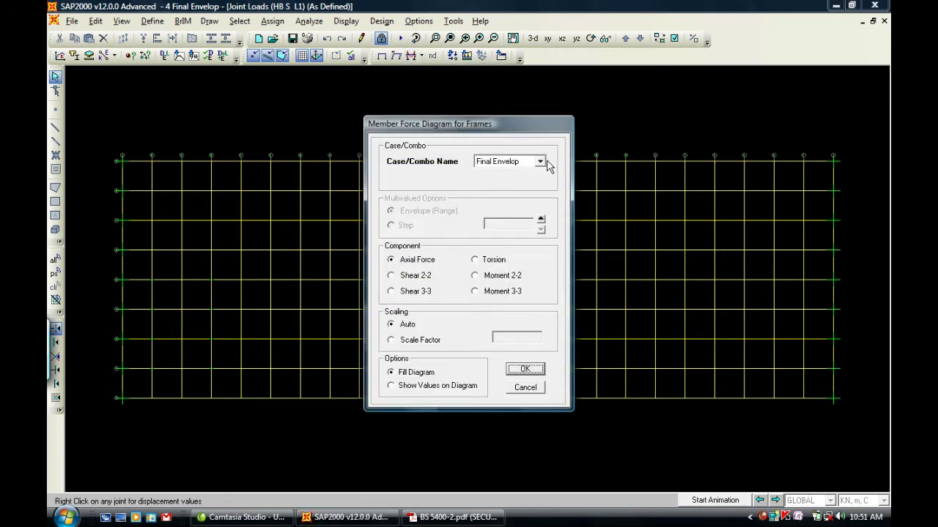
{"action": "left_click", "coordinate": [525, 369]}
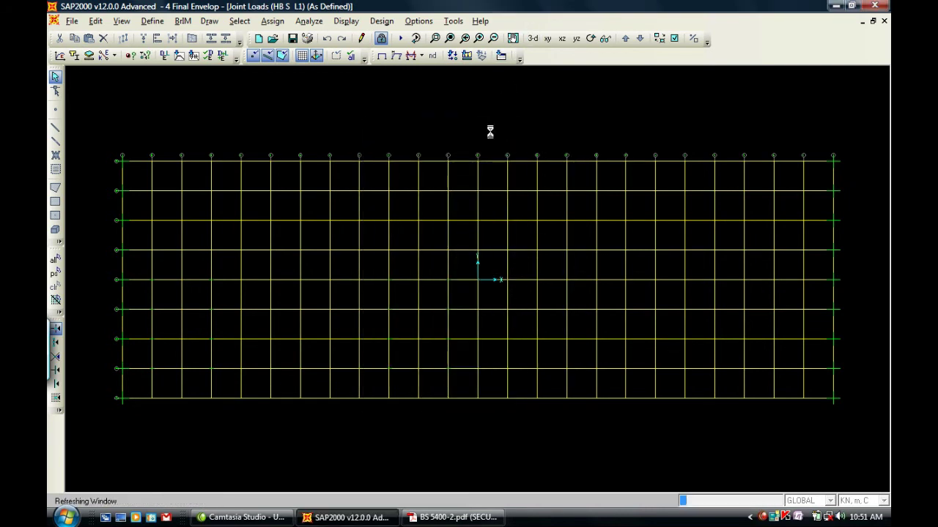
{"action": "left_click", "coordinate": [548, 40]}
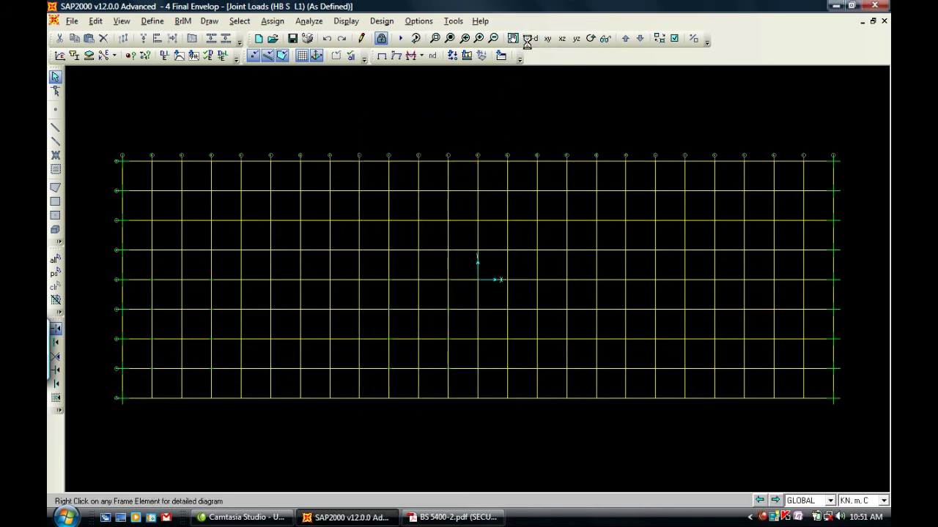
{"action": "left_click", "coordinate": [589, 40]}
{"action": "mouse_move", "coordinate": [557, 100]}
{"action": "left_mouse_down"}
{"action": "mouse_move", "coordinate": [559, 90]}
{"action": "mouse_move", "coordinate": [558, 102]}
{"action": "left_mouse_up"}
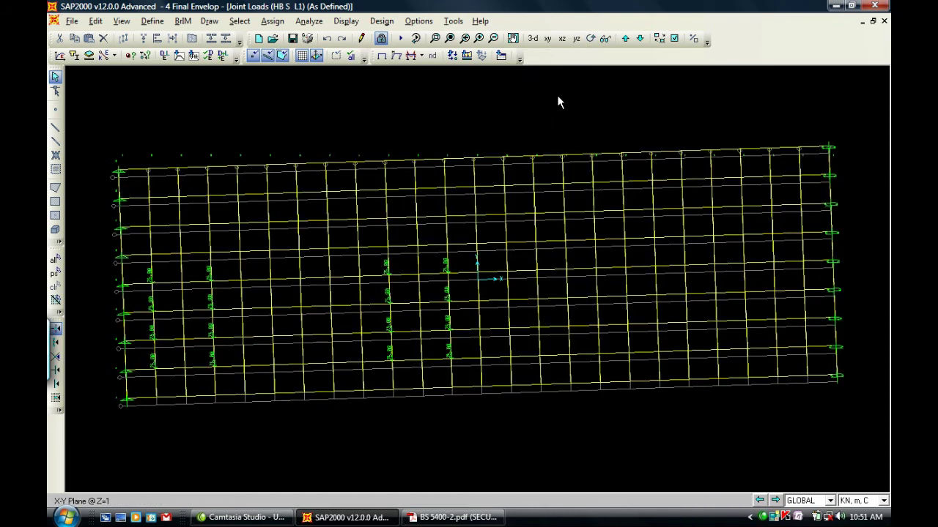
{"action": "left_click", "coordinate": [532, 38]}
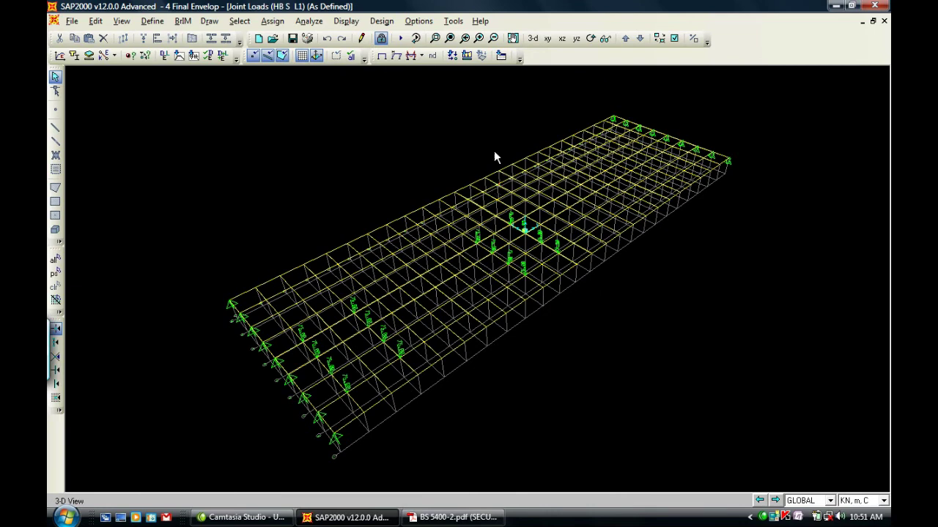
Display the Final Envelop axial force diagram for the frames in 3-D and inspect the outer edge beam's axial and torsion diagrams.
{"action": "left_click", "coordinate": [423, 59]}
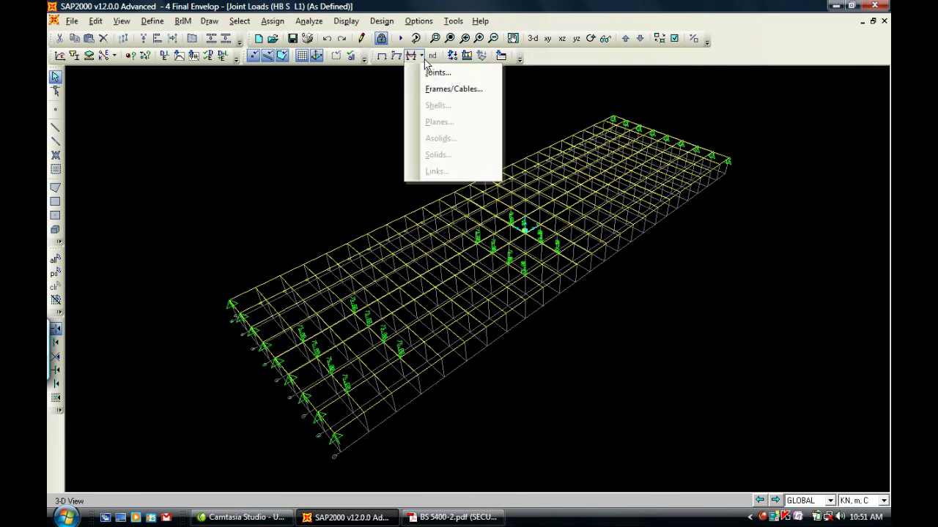
{"action": "left_click", "coordinate": [429, 95]}
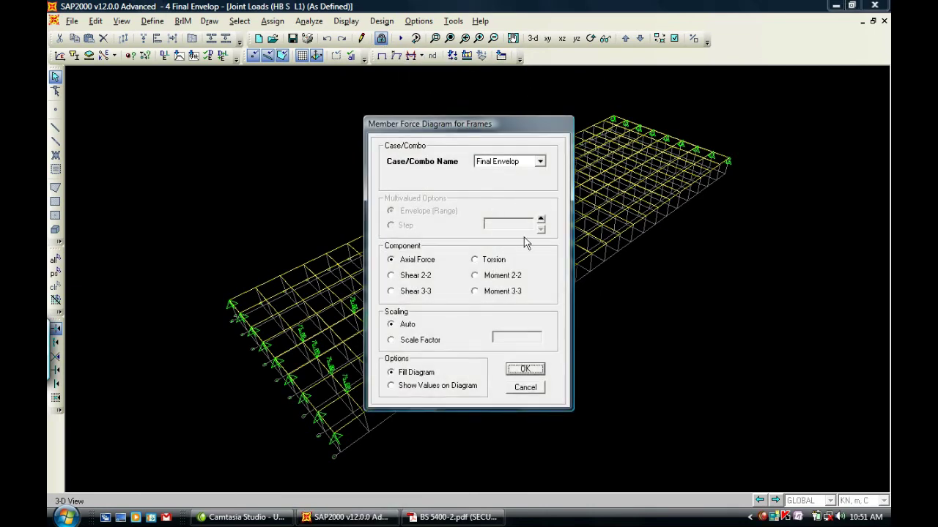
{"action": "left_click", "coordinate": [524, 369]}
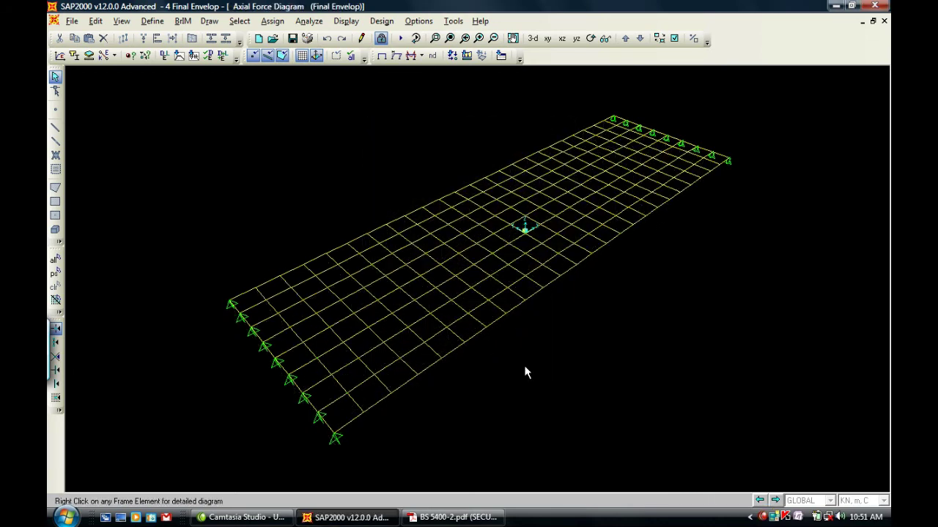
{"action": "right_click", "coordinate": [494, 321]}
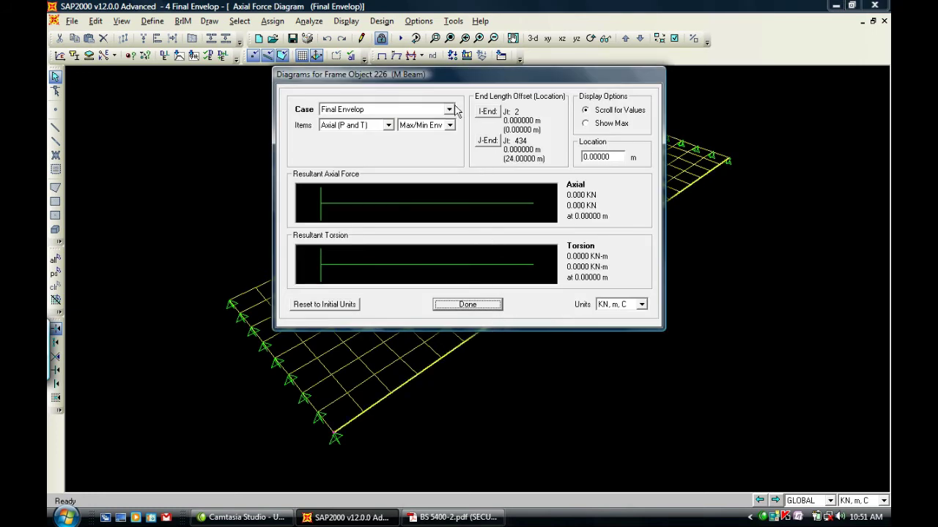
{"action": "left_click", "coordinate": [477, 306]}
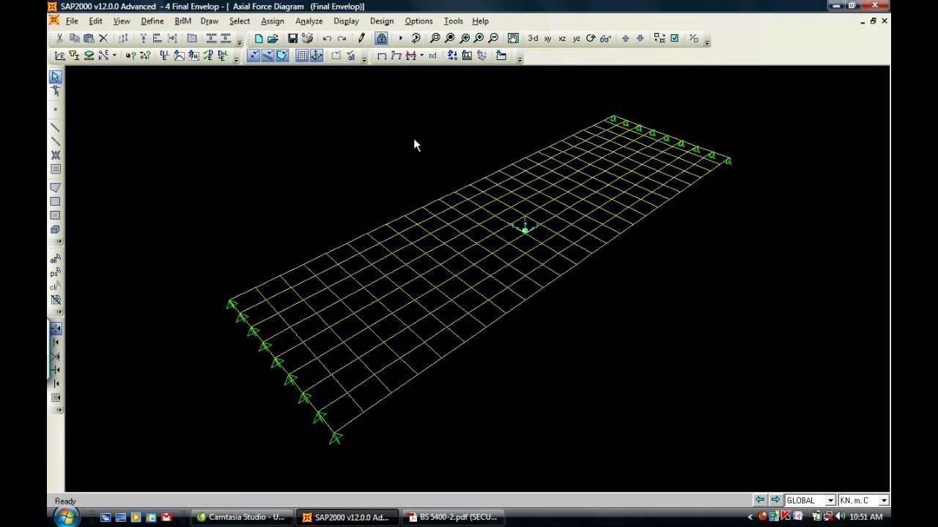
Display the Moment 3-3 diagram of the frames for the Final Envelop combination with filled diagrams.
{"action": "left_click", "coordinate": [412, 57]}
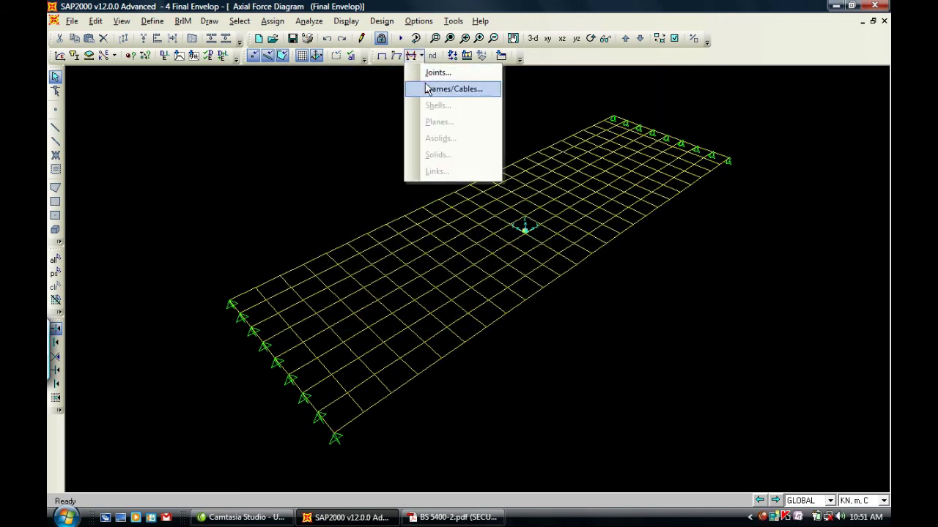
{"action": "left_click", "coordinate": [429, 90]}
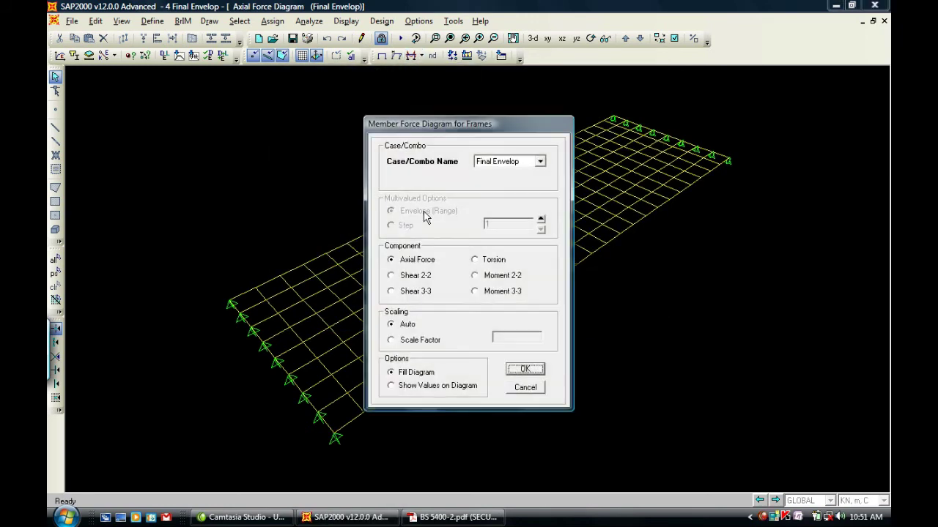
{"action": "left_click", "coordinate": [501, 293]}
{"action": "left_click", "coordinate": [524, 369]}
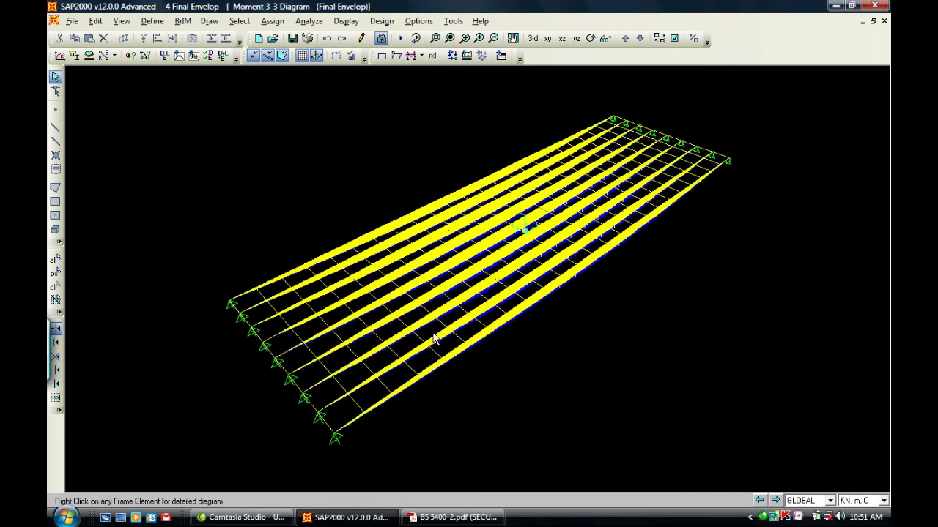
Examine the maximum V2 shear and M3 moment of the third longitudinal M Beam from the near edge, then close its diagrams.
{"action": "right_click", "coordinate": [349, 363]}
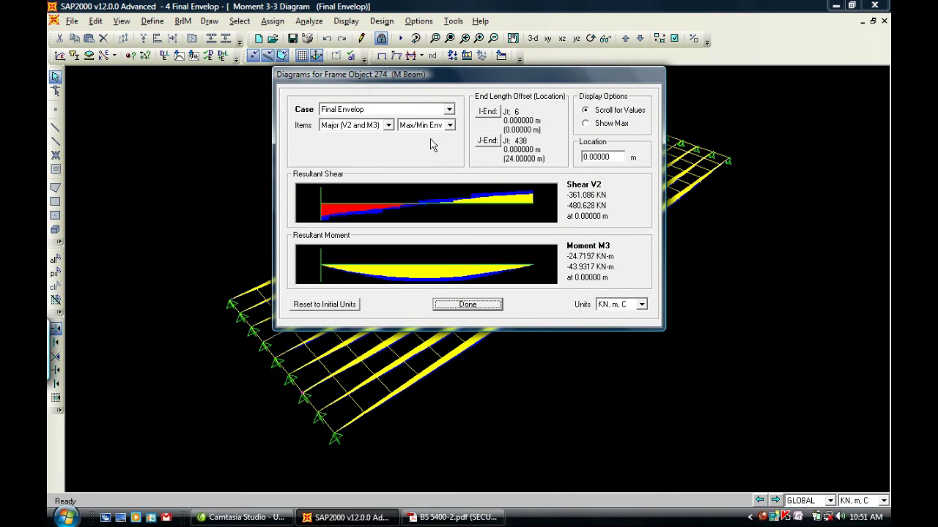
{"action": "left_click", "coordinate": [595, 125]}
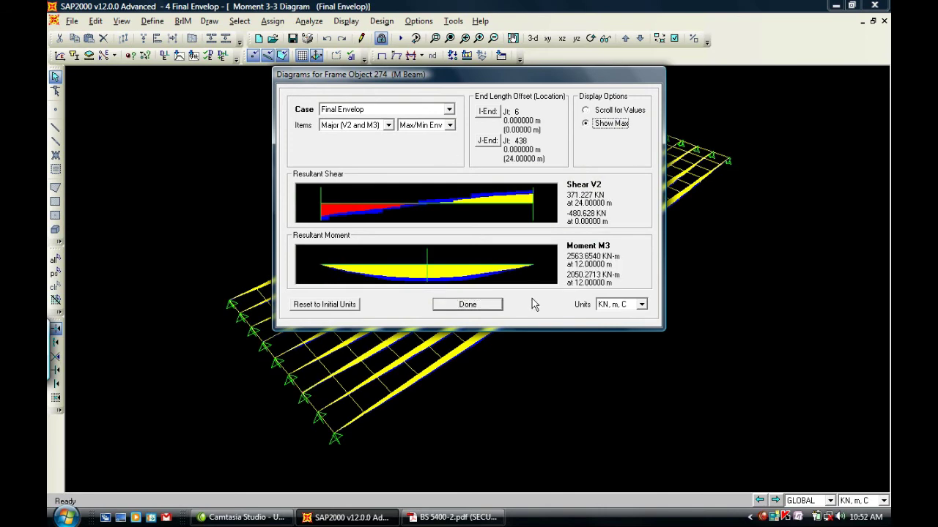
{"action": "left_click_drag", "start_coordinate": [512, 82], "coordinate": [406, 103]}
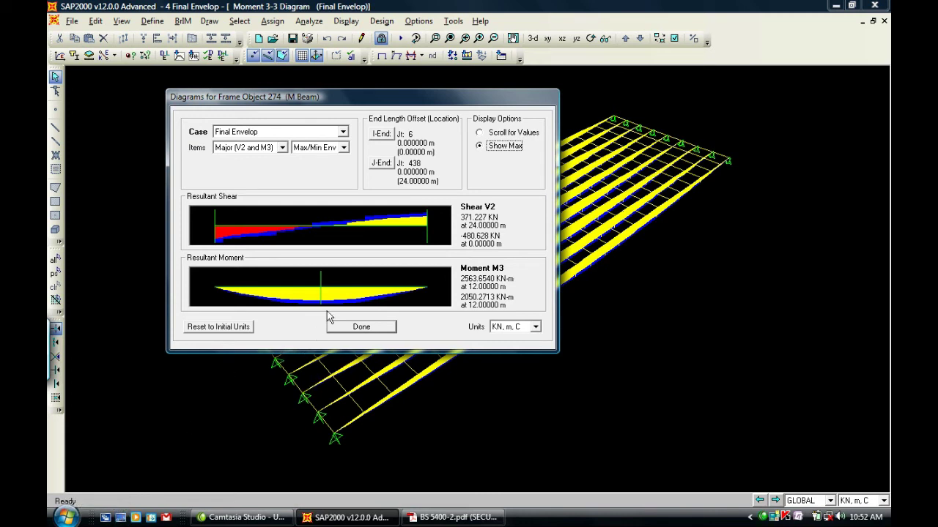
{"action": "left_click", "coordinate": [375, 328]}
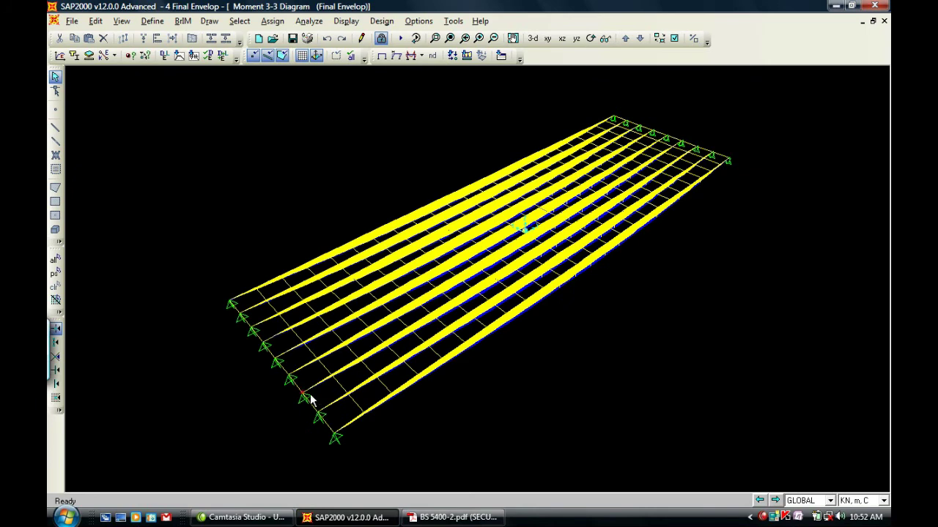
Display the joint reactions for the Final Envelop combination as arrows at the deck supports.
{"action": "left_click", "coordinate": [421, 56]}
{"action": "left_click", "coordinate": [428, 70]}
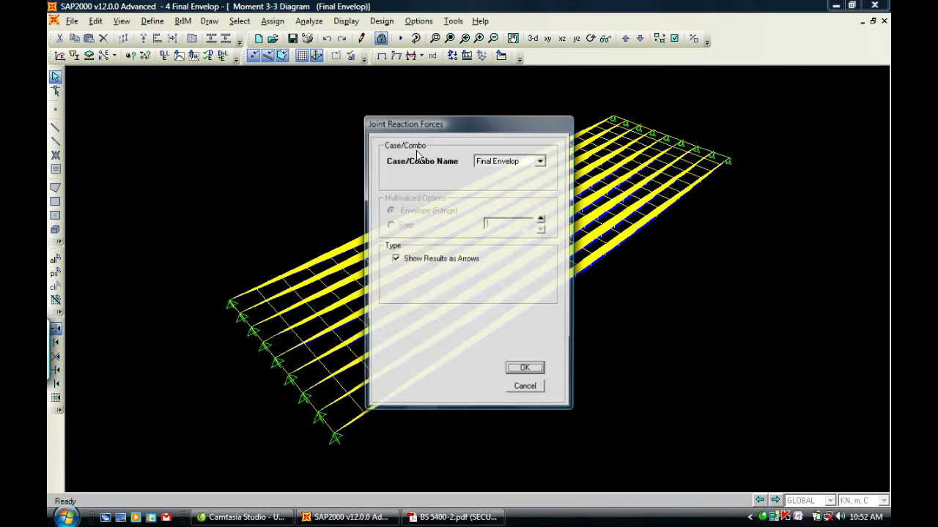
{"action": "left_click", "coordinate": [524, 365]}
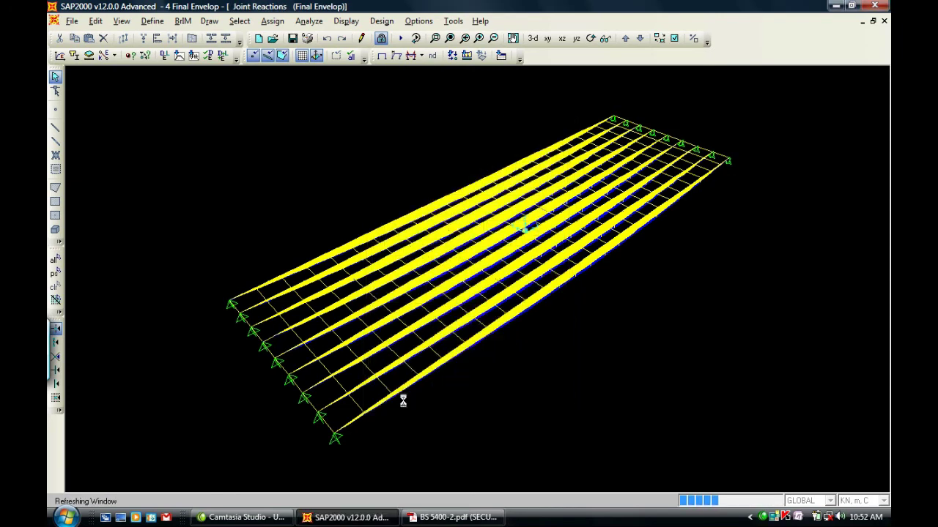
{"action": "right_click", "coordinate": [333, 432]}
{"action": "left_click", "coordinate": [575, 193]}
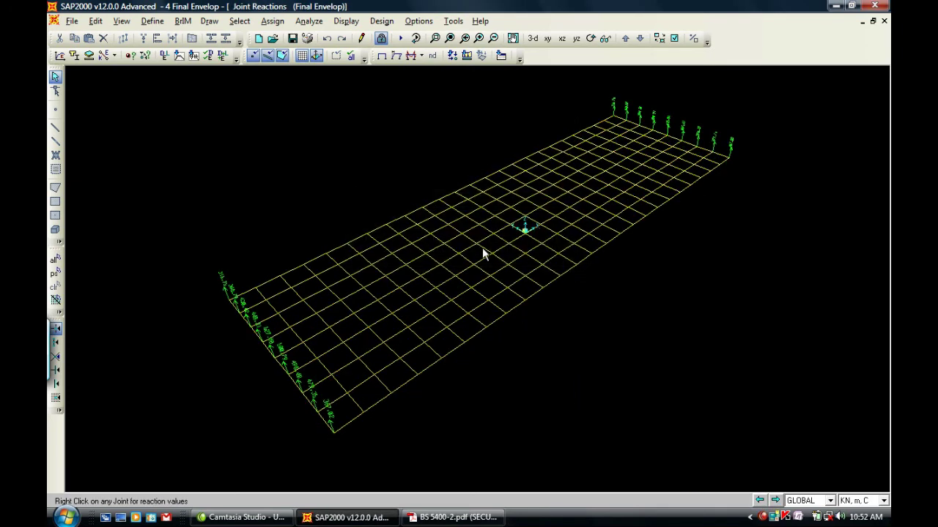
Inspect the Final Envelop reactions at both end supports of the near edge beam and at the second support from each edge.
{"action": "right_click", "coordinate": [335, 431]}
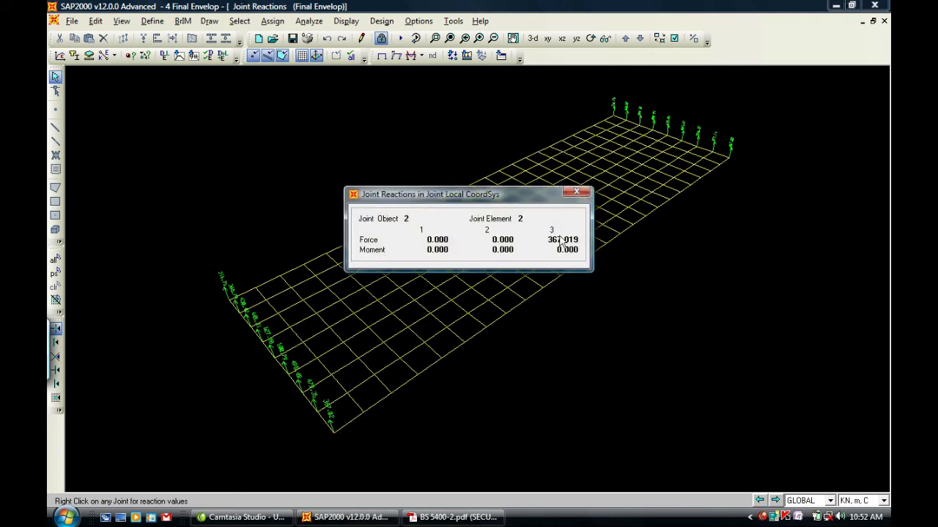
{"action": "left_click", "coordinate": [576, 193]}
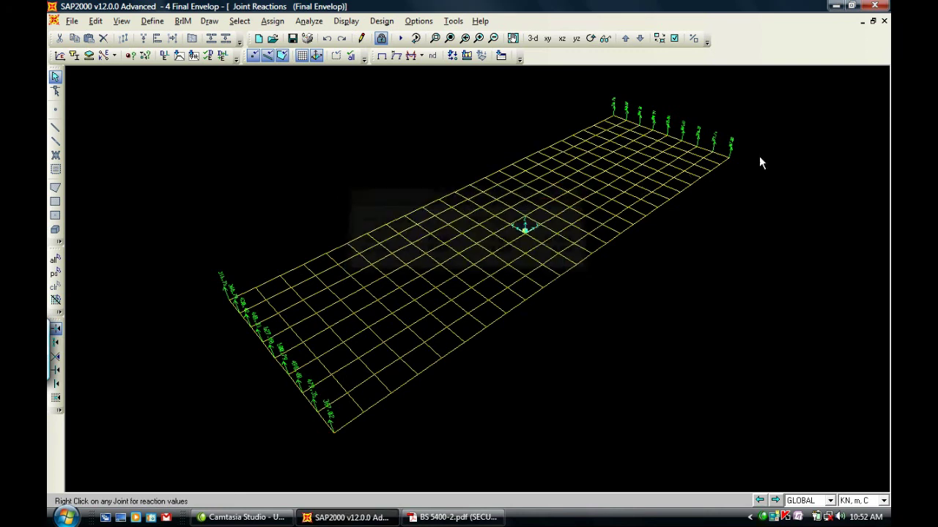
{"action": "right_click", "coordinate": [729, 155]}
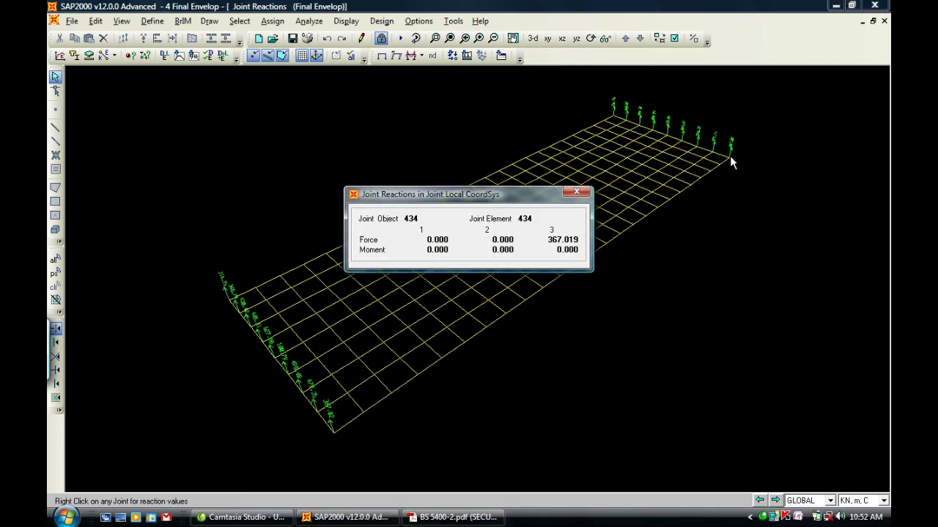
{"action": "left_click", "coordinate": [579, 190]}
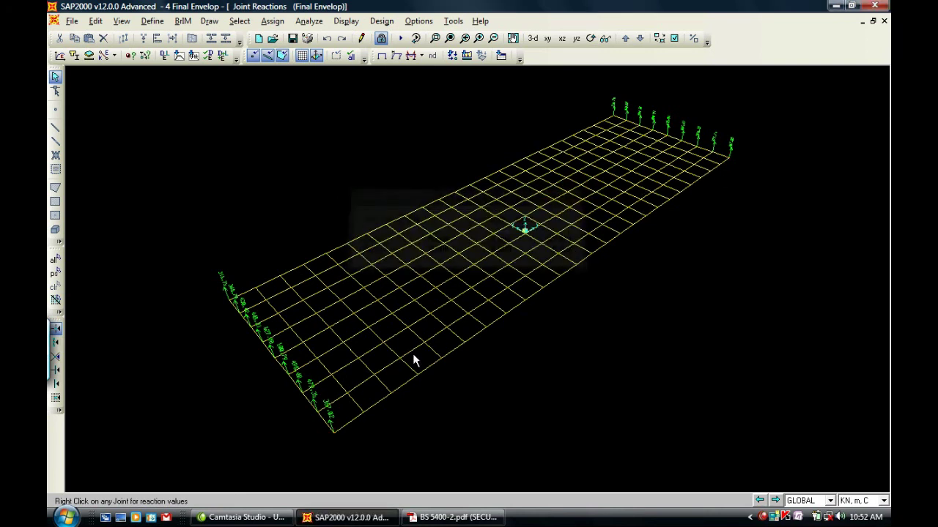
{"action": "right_click", "coordinate": [319, 416]}
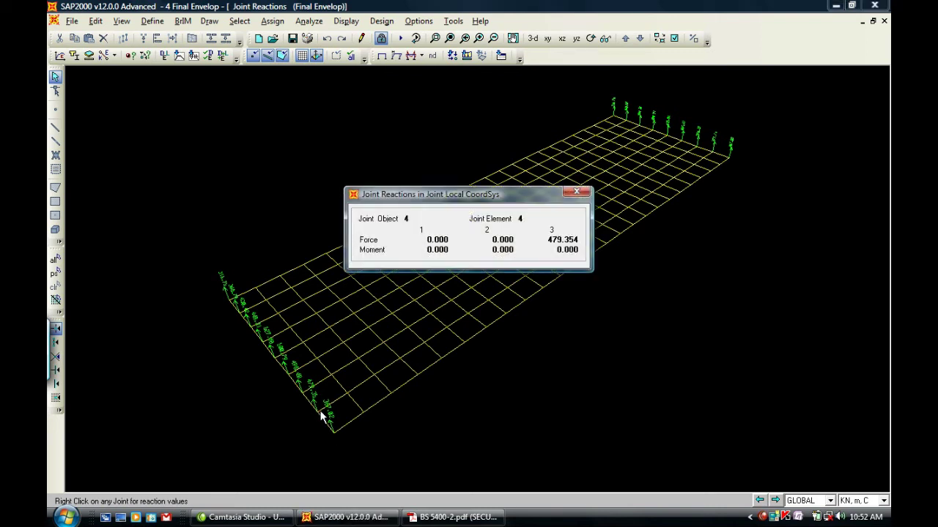
{"action": "left_click", "coordinate": [578, 191]}
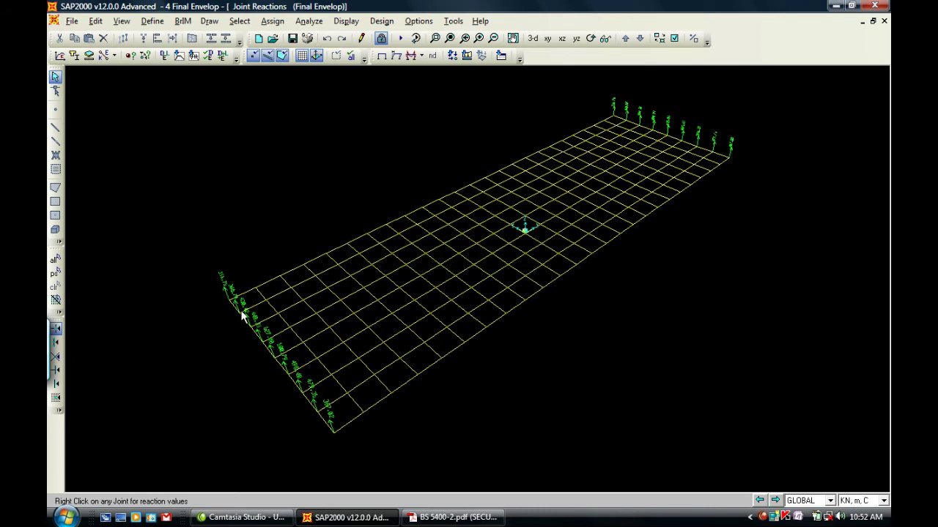
{"action": "right_click", "coordinate": [241, 319]}
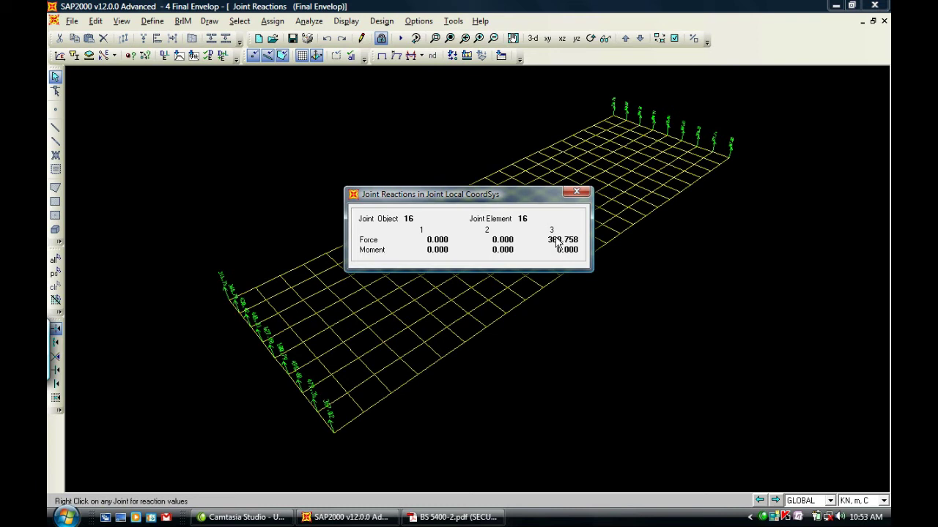
{"action": "left_click", "coordinate": [578, 192]}
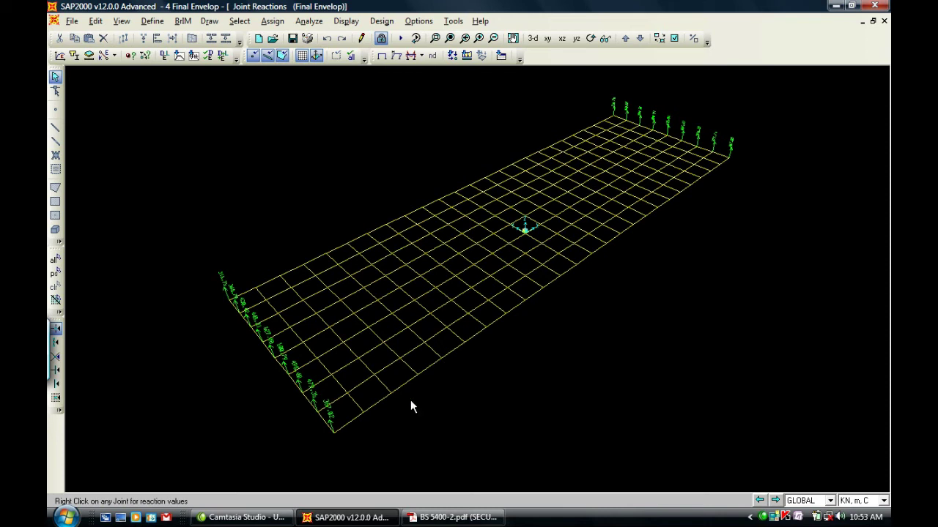
{"action": "right_click", "coordinate": [317, 415]}
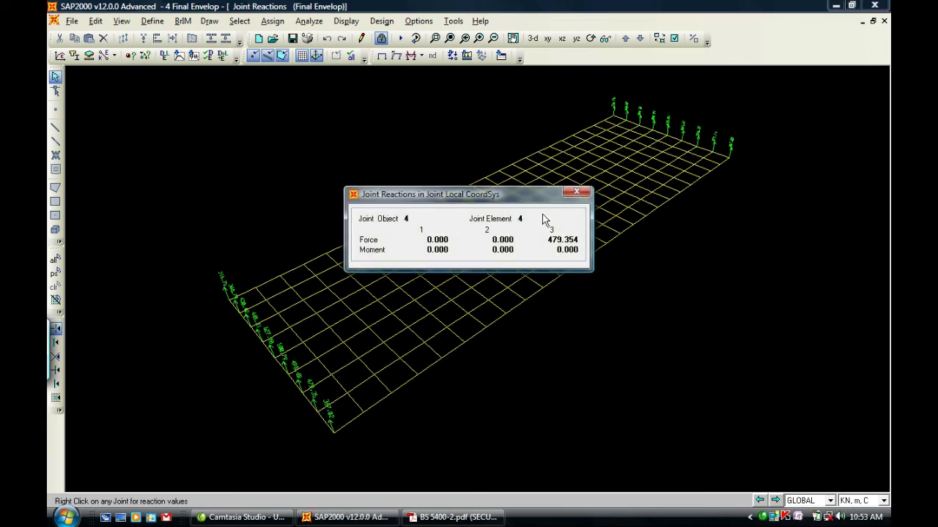
Inspect the Final Envelop reaction at the deck's near-end support second from the far edge.
{"action": "left_click", "coordinate": [577, 192]}
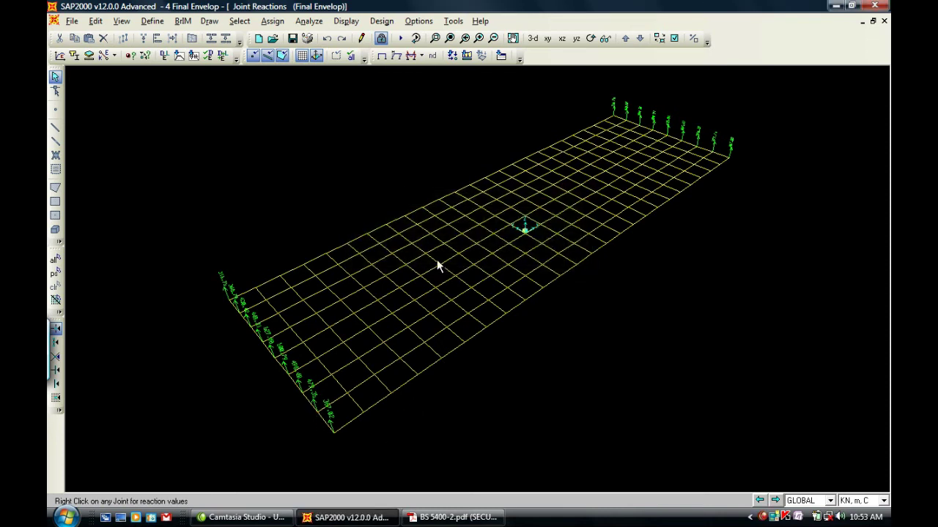
{"action": "right_click", "coordinate": [238, 315]}
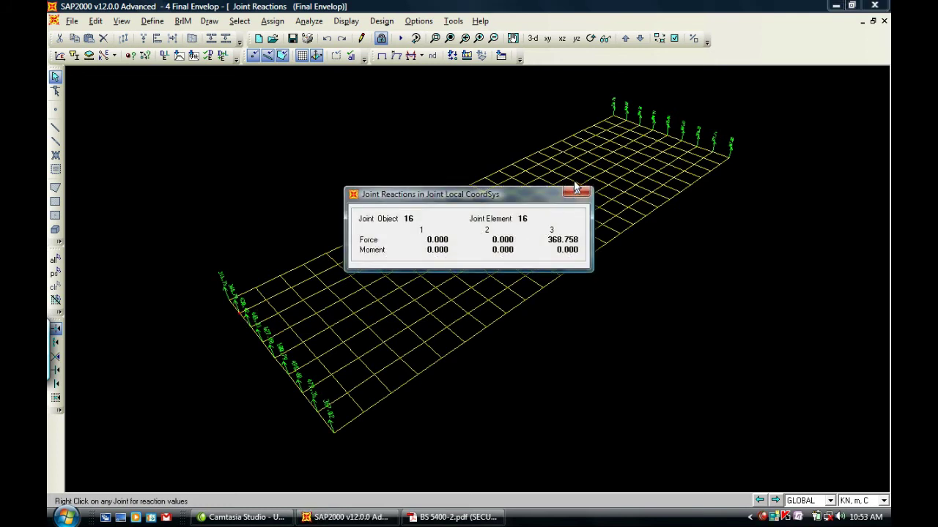
{"action": "left_click", "coordinate": [577, 193]}
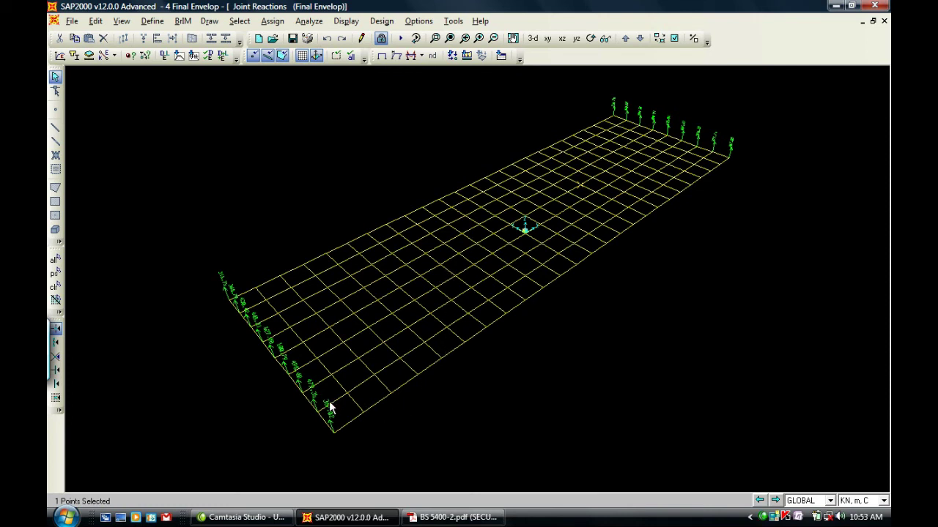
Display the Moment 3-3 diagram of the frames for the Final Envelop combination in place of the joint reactions.
{"action": "left_click", "coordinate": [422, 57]}
{"action": "left_click", "coordinate": [438, 89]}
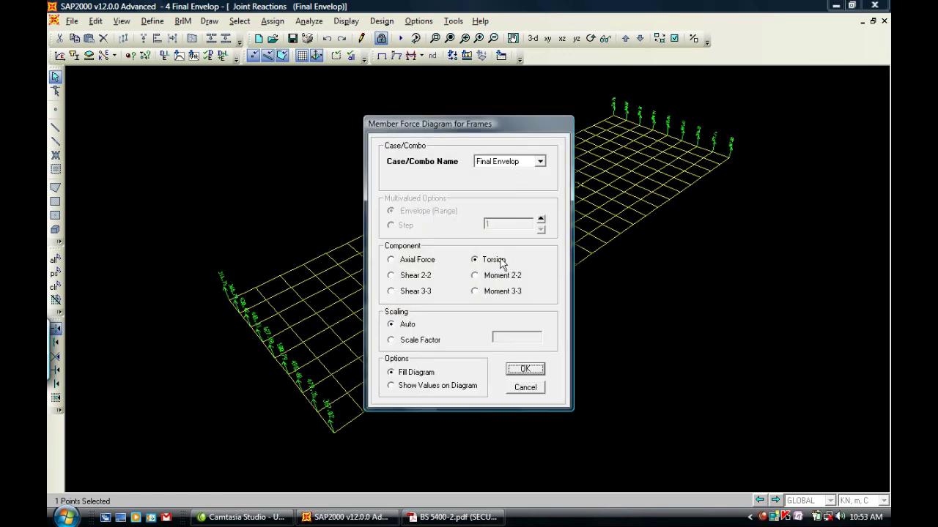
{"action": "left_click", "coordinate": [500, 292]}
{"action": "left_click", "coordinate": [525, 369]}
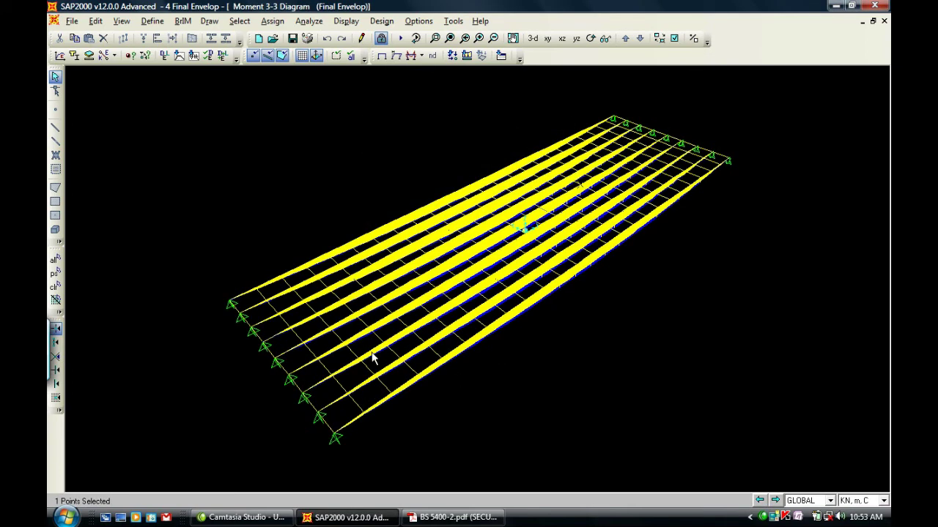
Show the maximum shear and moment of the third longitudinal M Beam from the near edge, and examine them under HB B and HA S.
{"action": "right_click", "coordinate": [372, 356]}
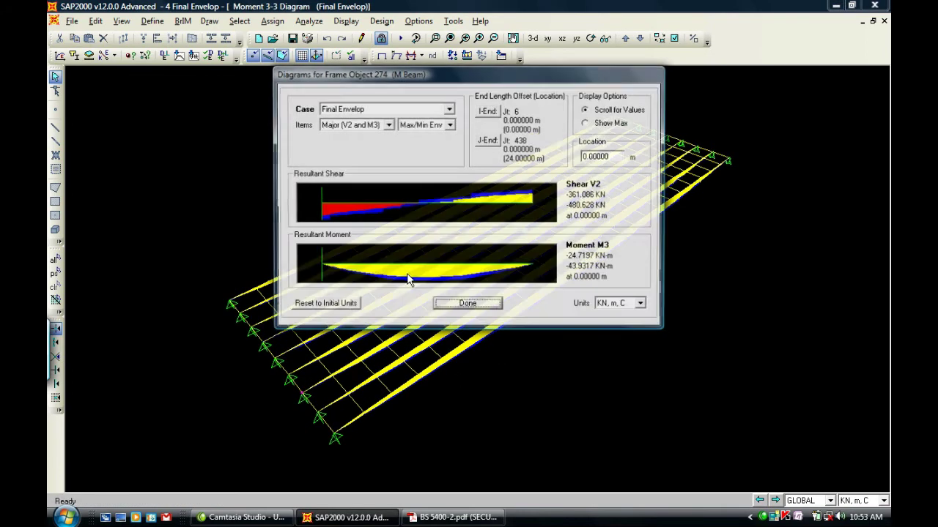
{"action": "left_click", "coordinate": [609, 124]}
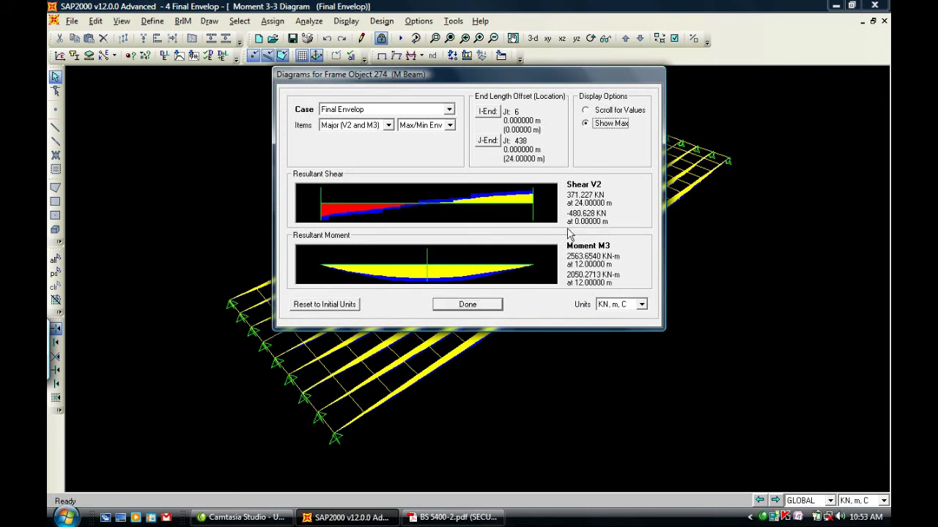
{"action": "left_click", "coordinate": [450, 111]}
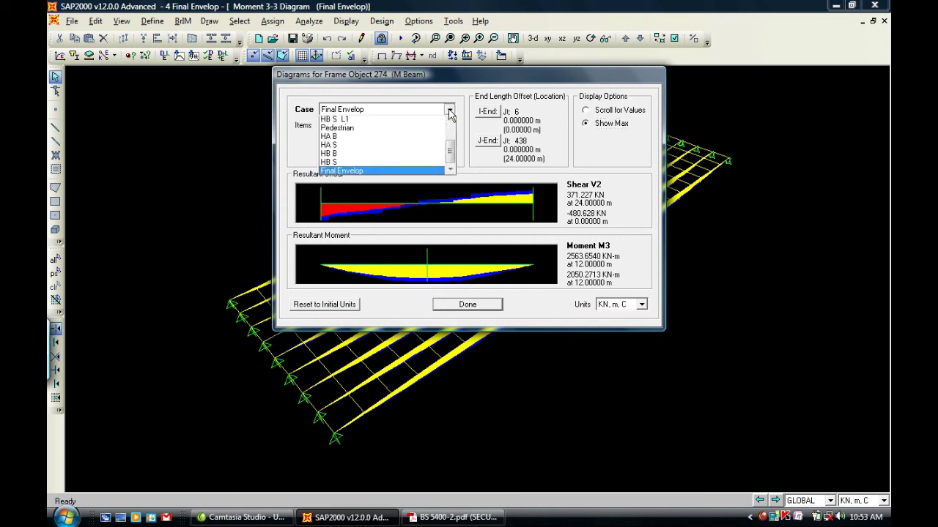
{"action": "left_click", "coordinate": [370, 164]}
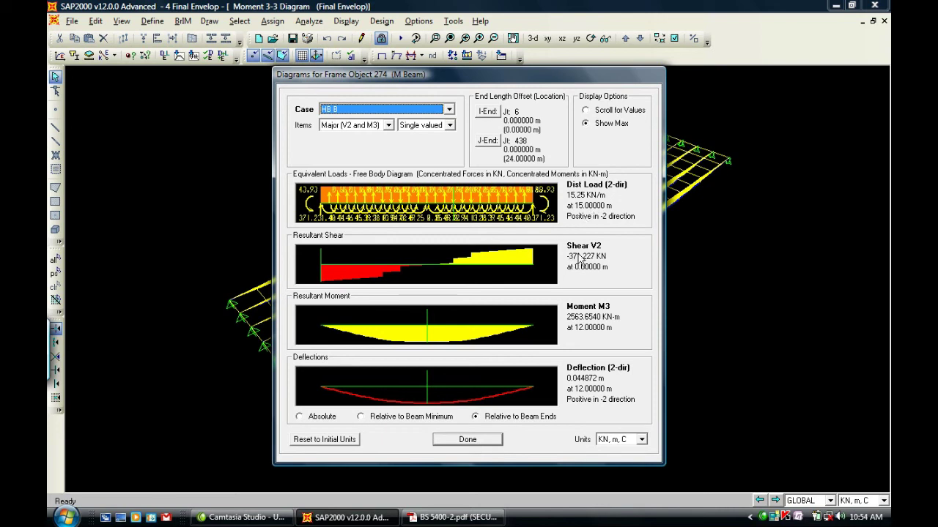
{"action": "left_click", "coordinate": [449, 109]}
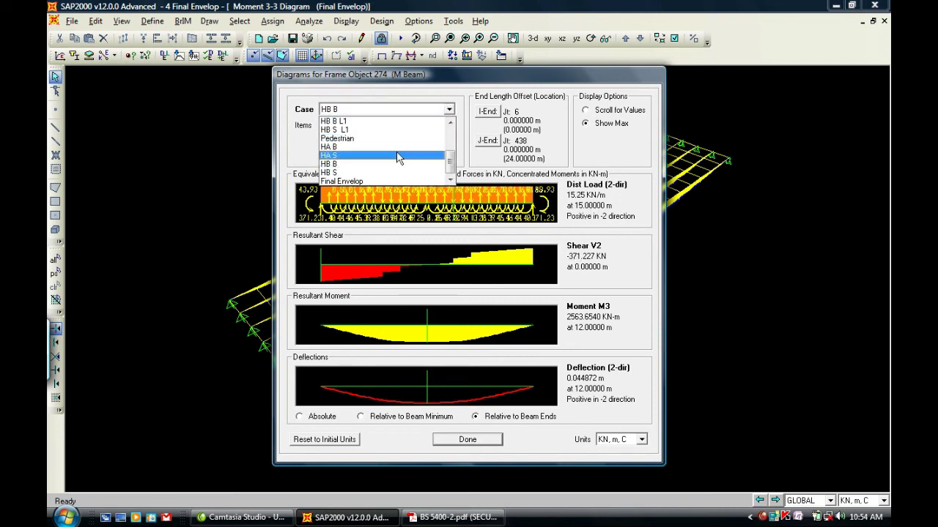
{"action": "left_click", "coordinate": [396, 156]}
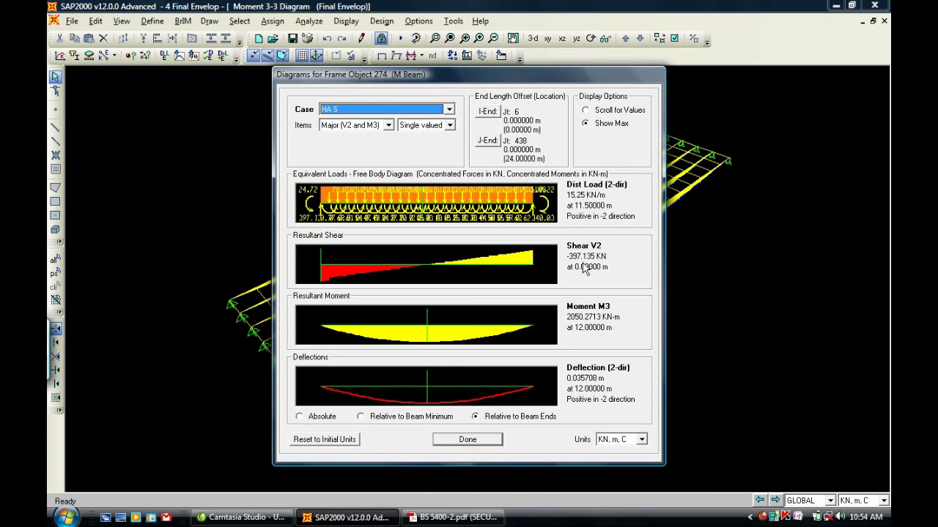
Compare the M Beam's maximum V2 shear and M3 moment between the HB B and HB S combinations.
{"action": "left_click", "coordinate": [449, 110]}
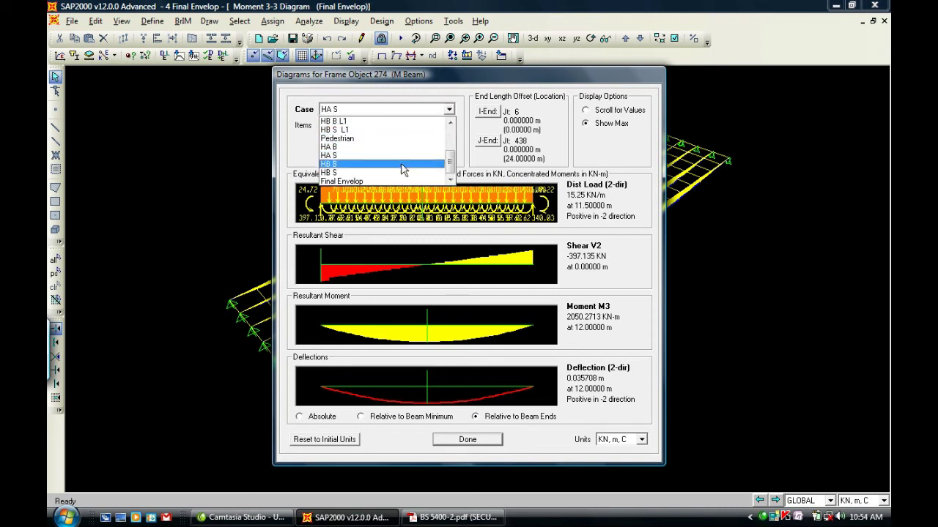
{"action": "left_click", "coordinate": [405, 165]}
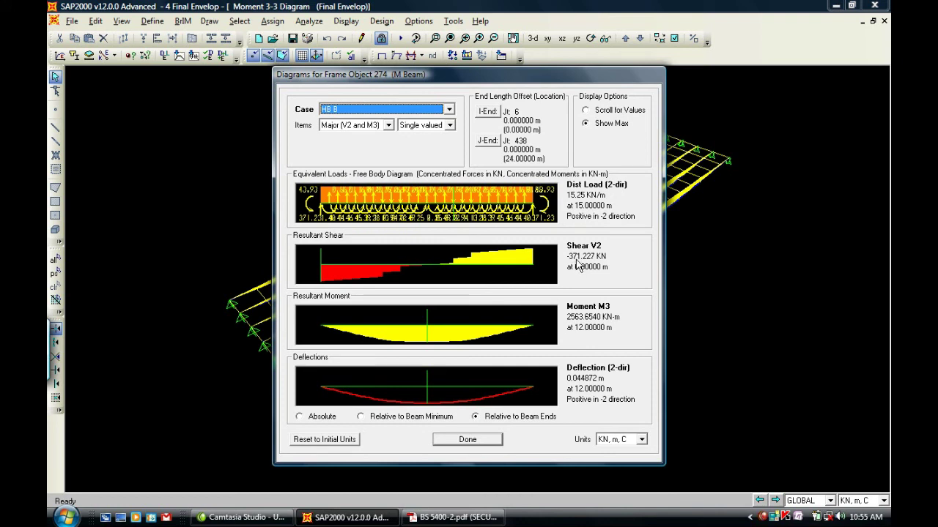
{"action": "left_click", "coordinate": [449, 109]}
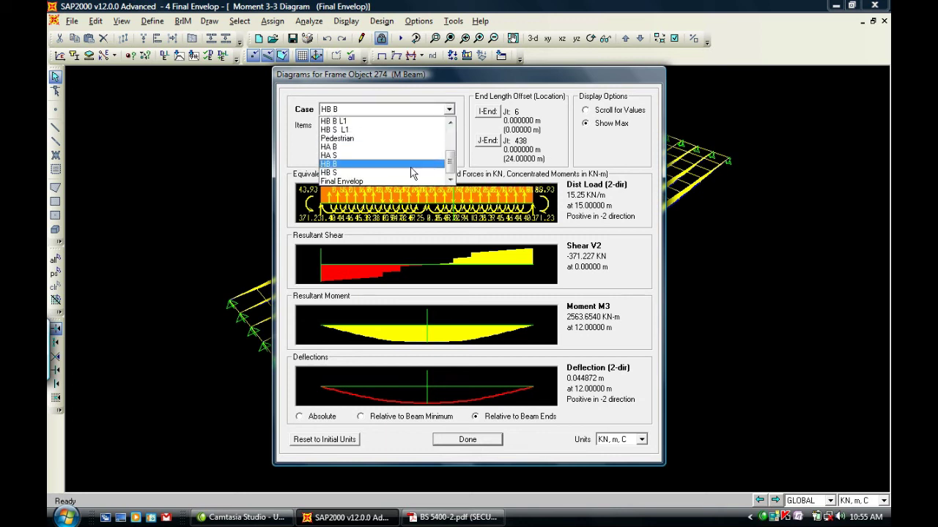
{"action": "left_click", "coordinate": [411, 172]}
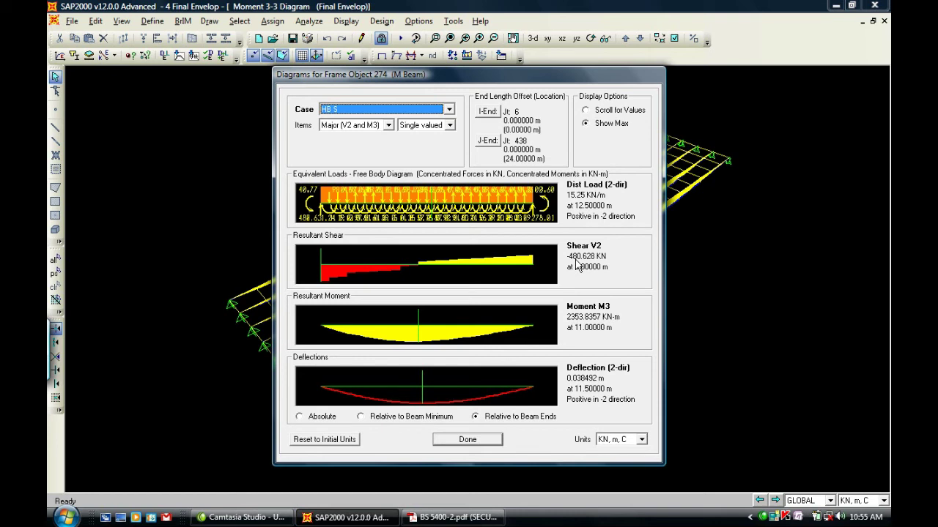
Recheck the M Beam's maximum forces under HA S, then review those of Final Envelop and close the beam's diagrams.
{"action": "left_click", "coordinate": [449, 109]}
{"action": "left_click", "coordinate": [387, 156]}
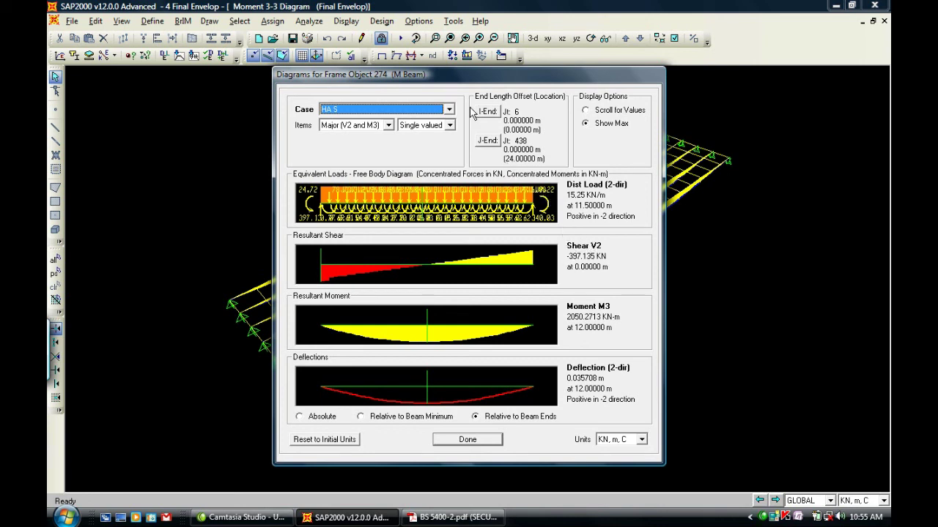
{"action": "left_click", "coordinate": [449, 110]}
{"action": "left_click", "coordinate": [407, 181]}
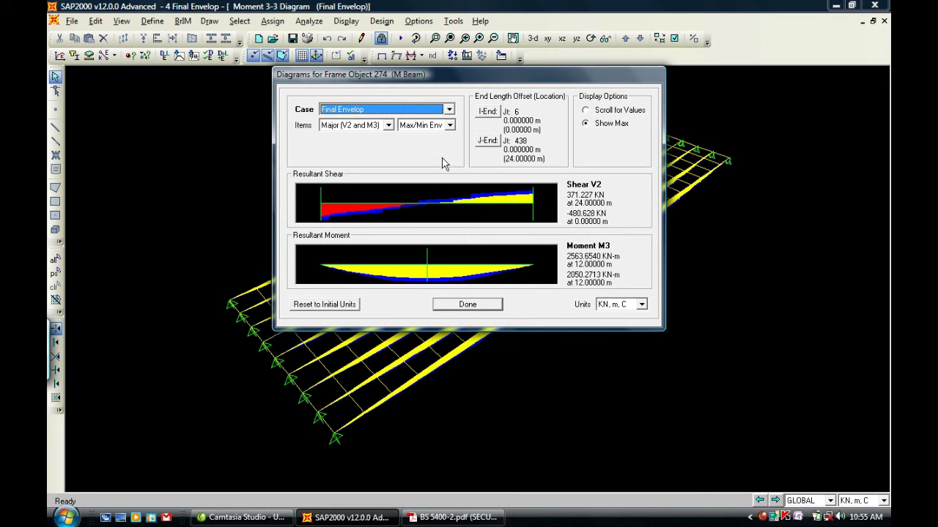
{"action": "left_click", "coordinate": [449, 109]}
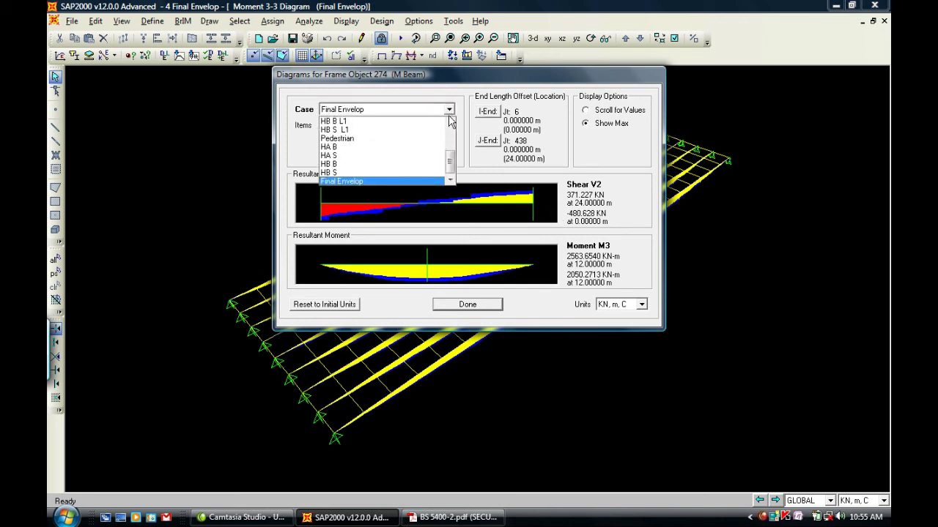
{"action": "left_click", "coordinate": [581, 162]}
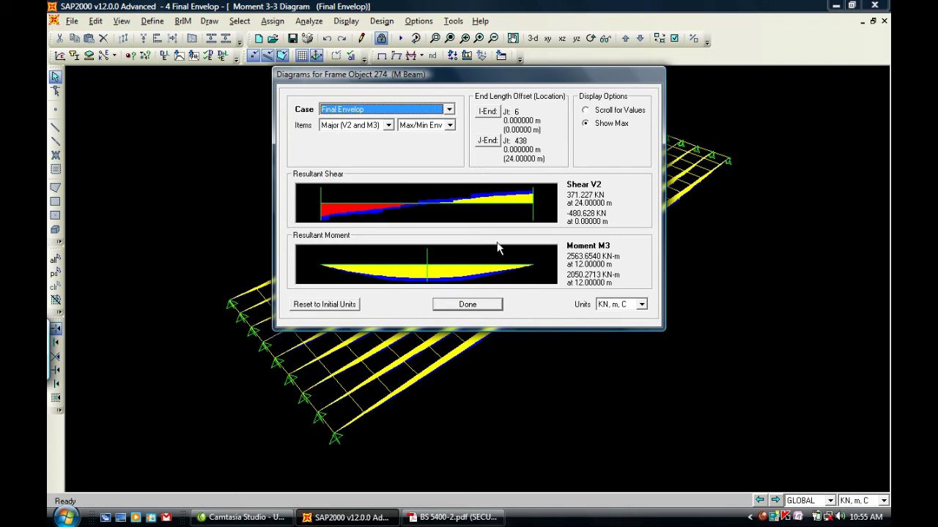
{"action": "left_click", "coordinate": [491, 304]}
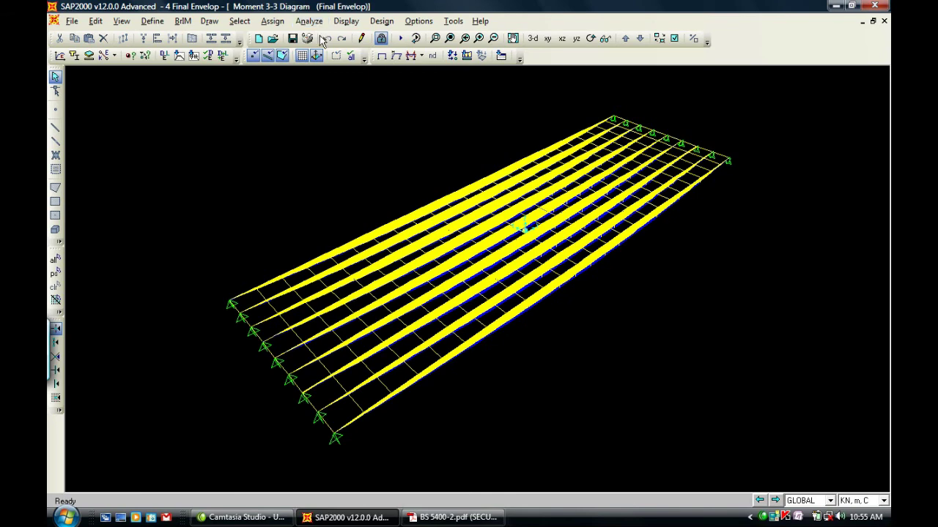
Choose the joint Displacements and Reactions tables from the analysis results for tabular display.
{"action": "left_click", "coordinate": [355, 21]}
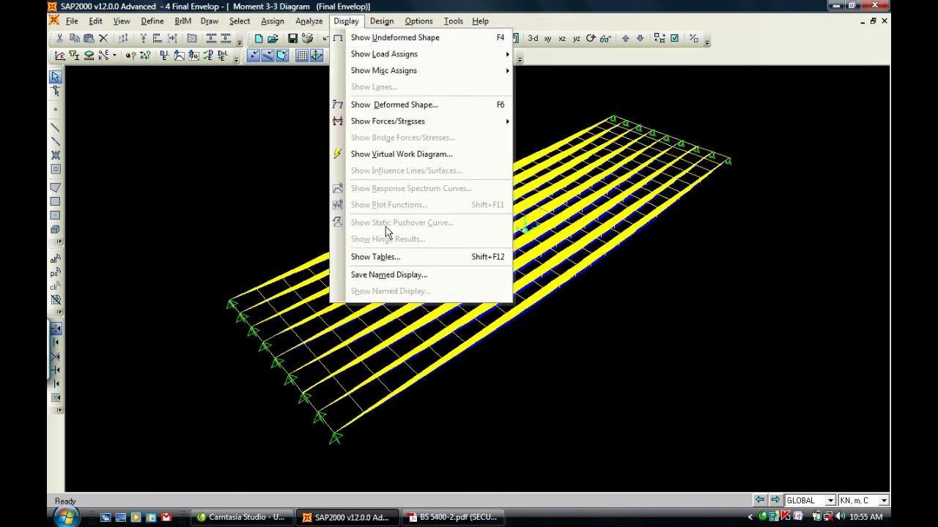
{"action": "left_click", "coordinate": [396, 257]}
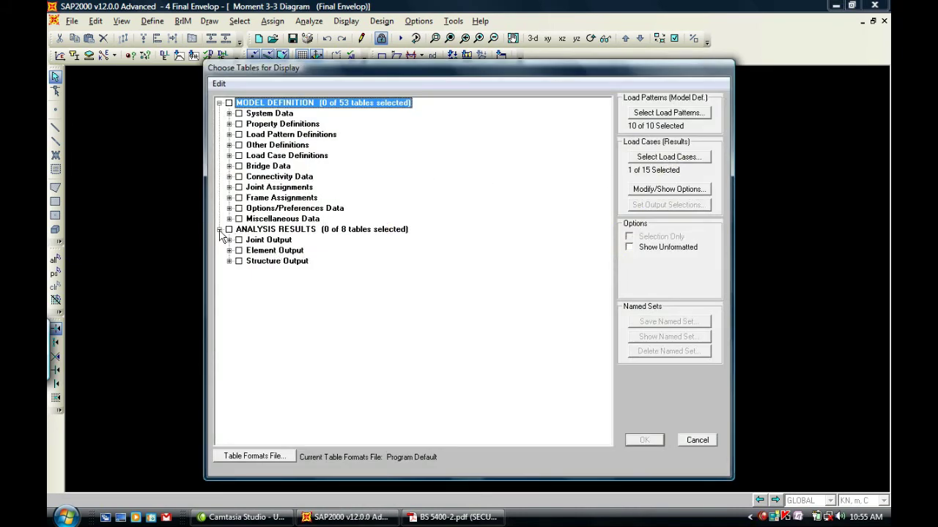
{"action": "left_click", "coordinate": [229, 240]}
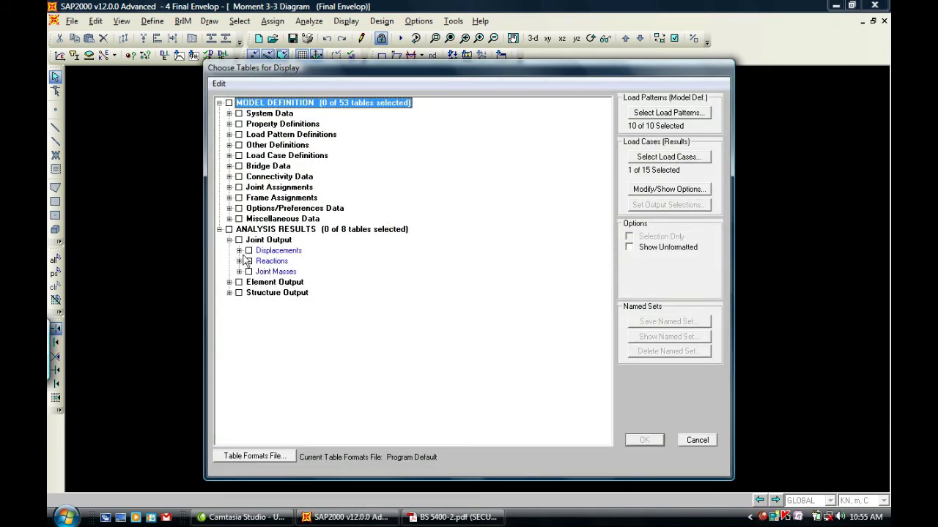
{"action": "left_click", "coordinate": [239, 250]}
{"action": "left_click", "coordinate": [249, 251]}
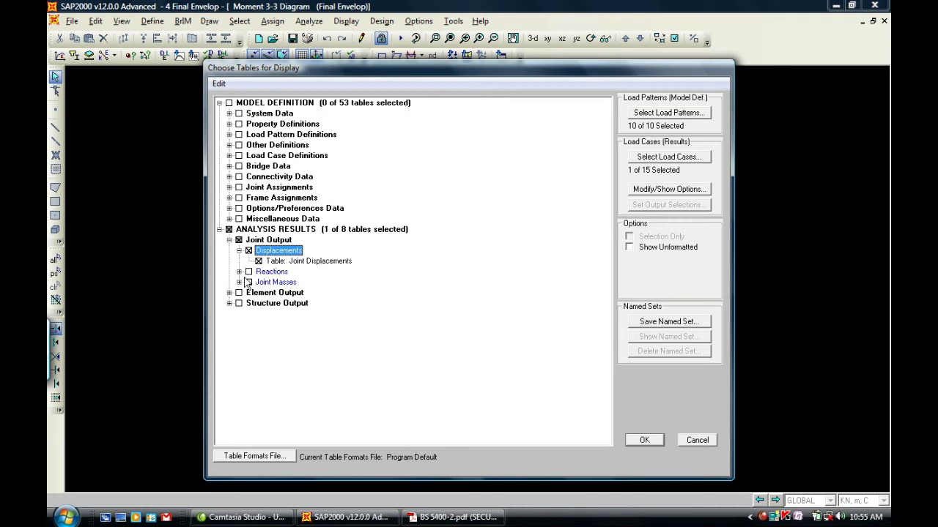
{"action": "left_click", "coordinate": [250, 271]}
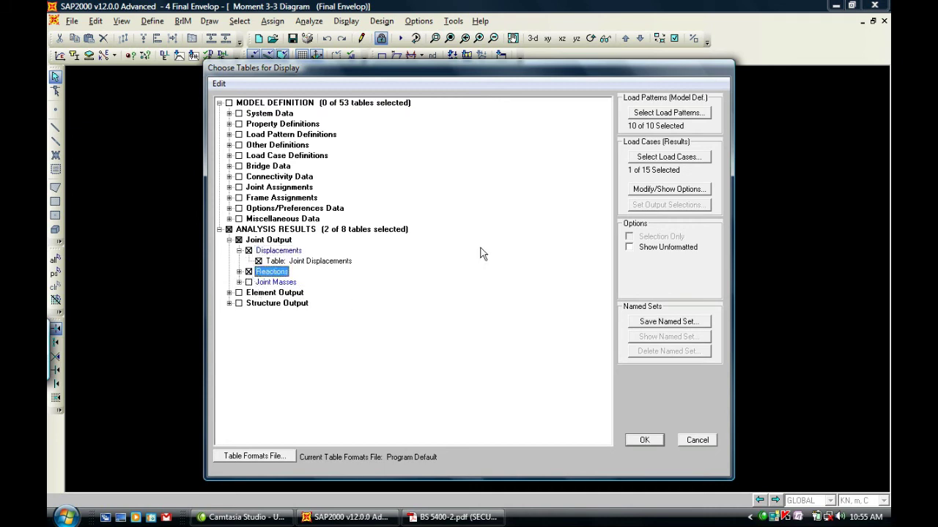
Clear all load patterns from the table output, keep only the Final Envelop load case and generate the tables.
{"action": "left_click", "coordinate": [675, 114]}
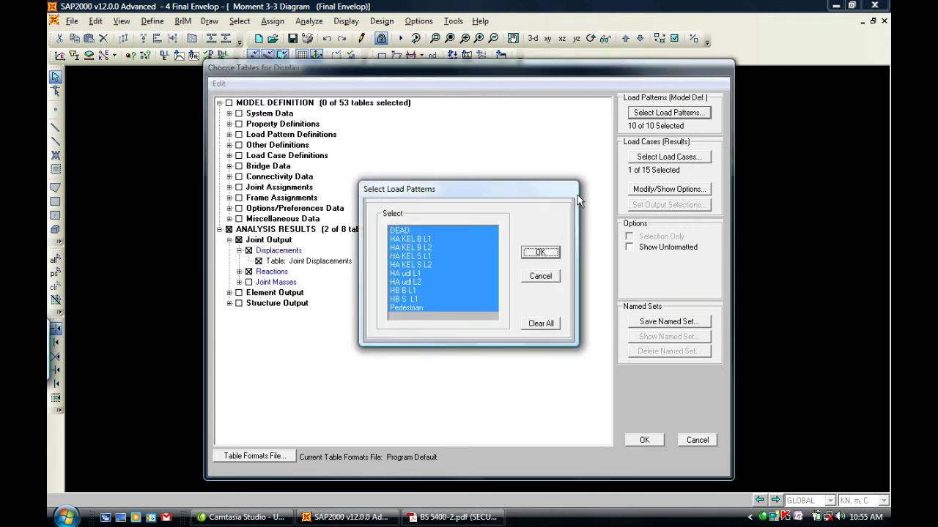
{"action": "left_click", "coordinate": [484, 263]}
{"action": "left_click", "coordinate": [546, 324]}
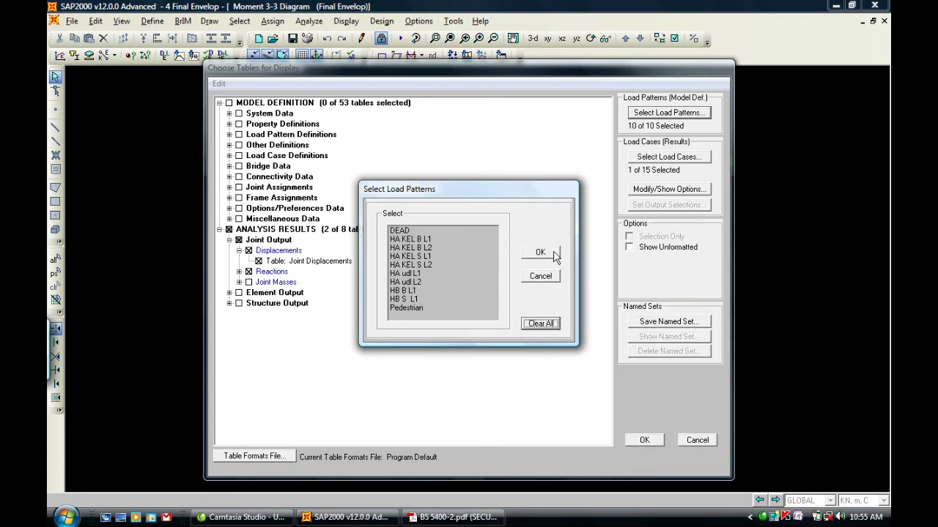
{"action": "left_click", "coordinate": [540, 253]}
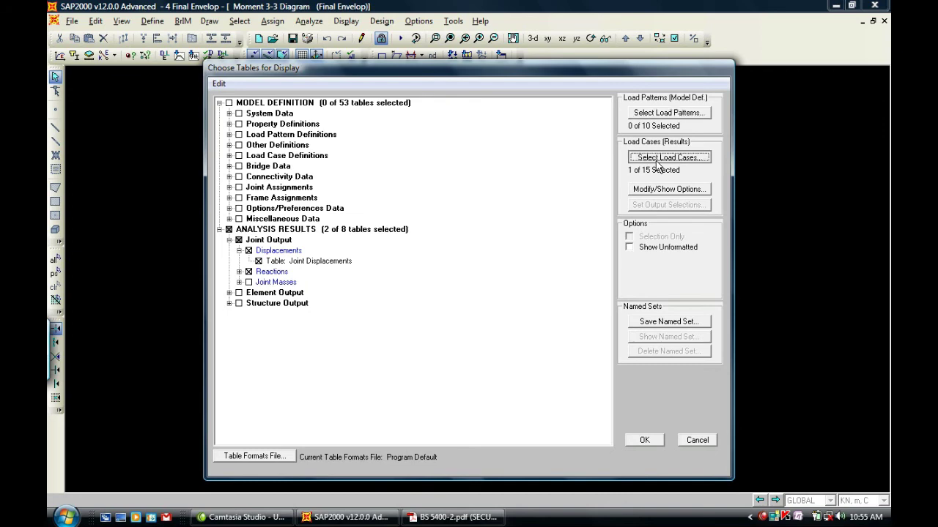
{"action": "left_click", "coordinate": [657, 160]}
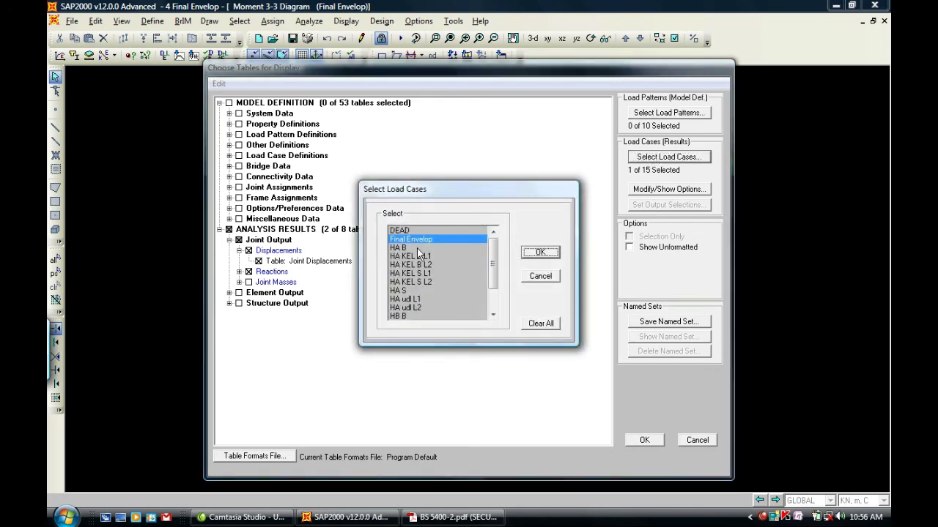
{"action": "left_click", "coordinate": [546, 252]}
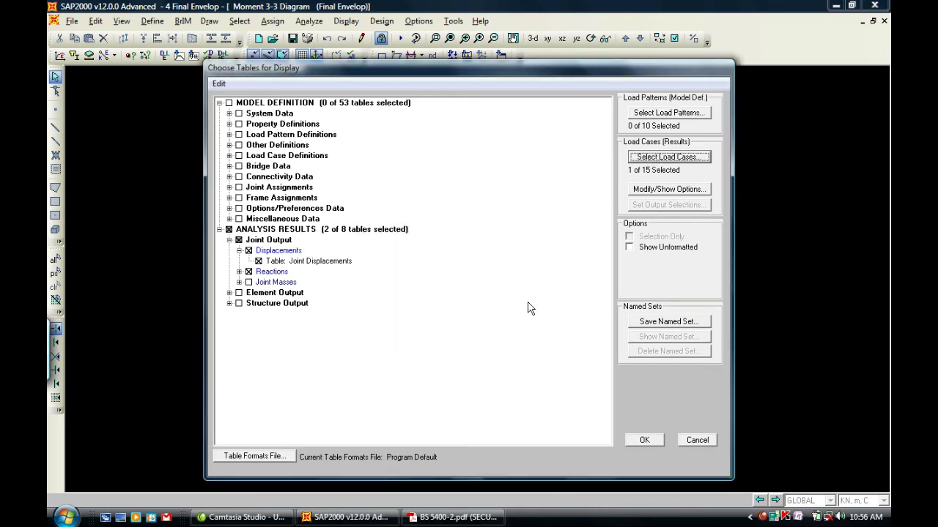
{"action": "left_click", "coordinate": [645, 440]}
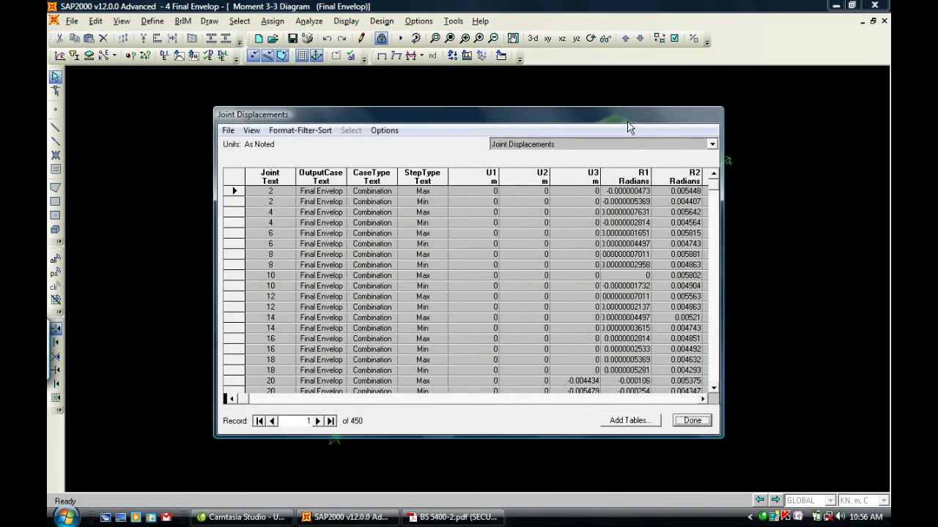
Maximize the results table window, switch it to Joint Reactions and examine the F3 support forces for Final Envelop.
{"action": "double_click", "coordinate": [625, 125]}
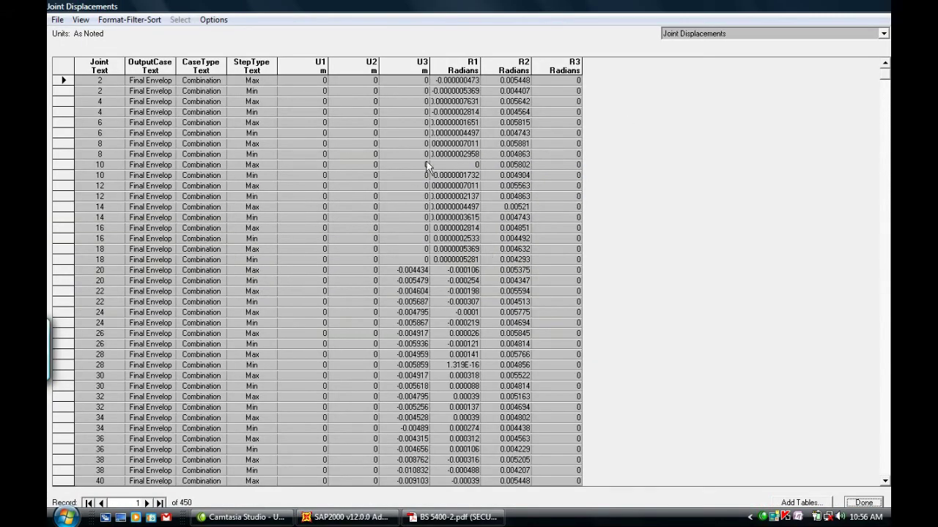
{"action": "left_click", "coordinate": [884, 36]}
{"action": "left_click", "coordinate": [812, 57]}
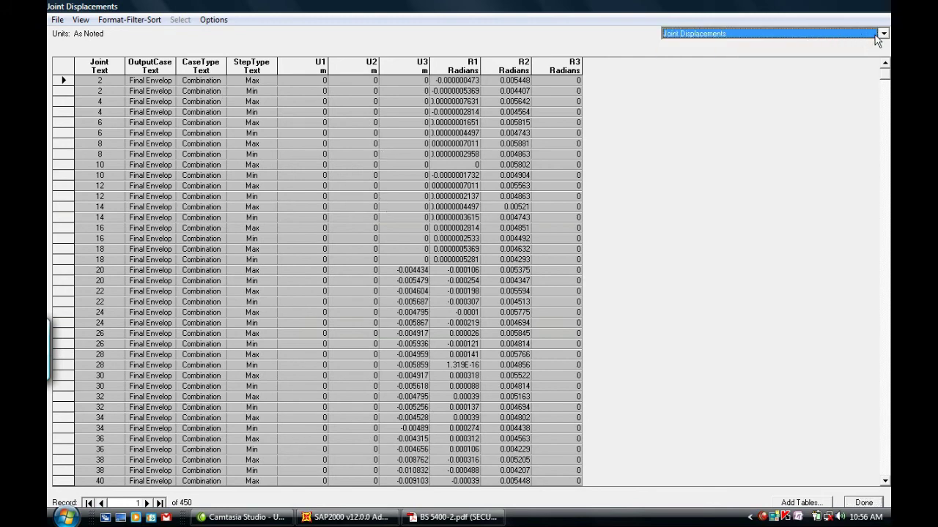
{"action": "left_click", "coordinate": [882, 34]}
{"action": "left_click", "coordinate": [837, 52]}
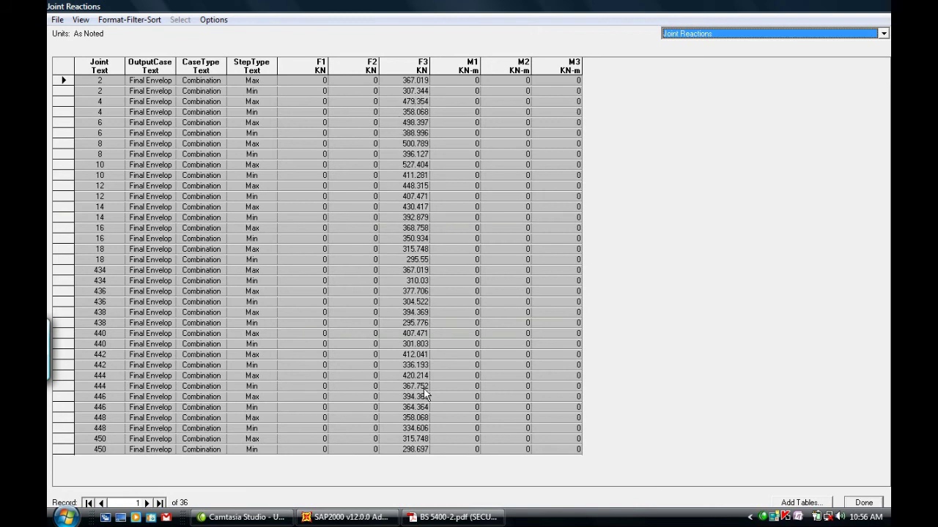
{"action": "left_click", "coordinate": [348, 517]}
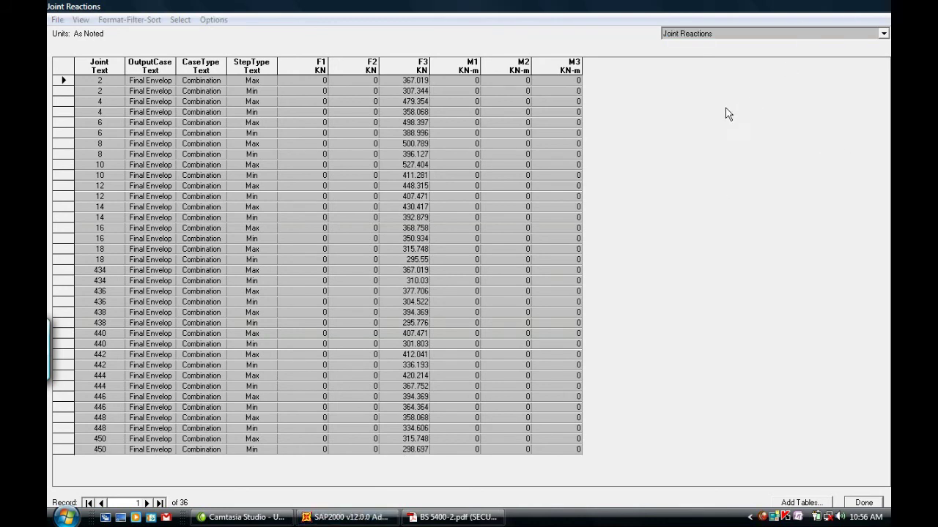
Export all the result tables to Excel and maximize the resulting workbook.
{"action": "left_click", "coordinate": [56, 20]}
{"action": "mouse_move", "coordinate": [242, 84]}
{"action": "left_click", "coordinate": [308, 86]}
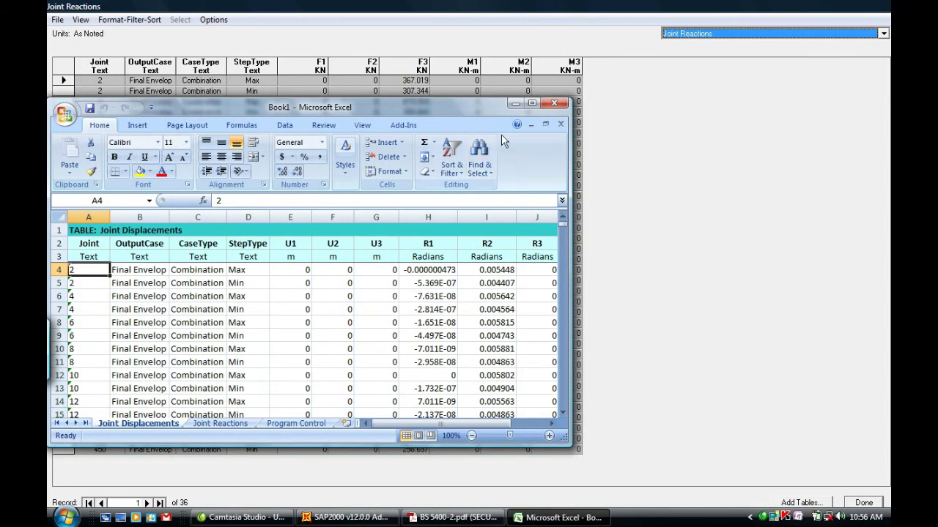
{"action": "left_click", "coordinate": [532, 103]}
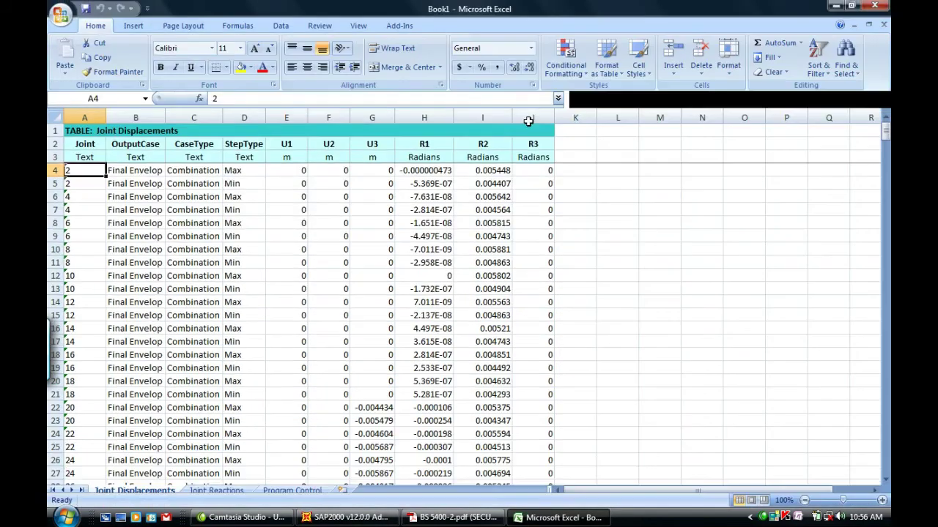
Examine the exported Joint Displacements sheet, then the F3 support forces on the Joint Reactions sheet.
{"action": "scroll", "coordinate": [425, 288], "scroll_direction": "down", "scroll_amount": 5}
{"action": "scroll", "coordinate": [429, 275], "scroll_direction": "down", "scroll_amount": 1}
{"action": "scroll", "coordinate": [549, 203], "scroll_direction": "up", "scroll_amount": 2}
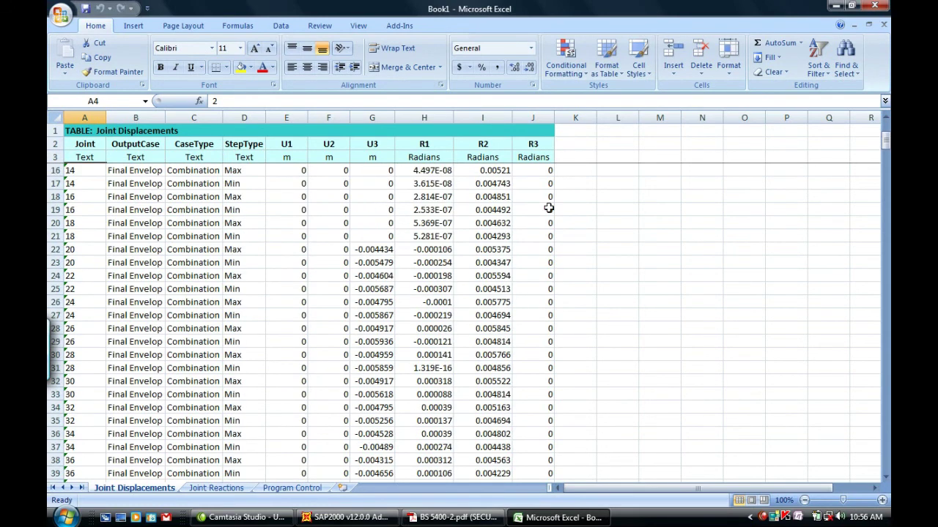
{"action": "scroll", "coordinate": [425, 278], "scroll_direction": "up", "scroll_amount": 1}
{"action": "left_click", "coordinate": [216, 488]}
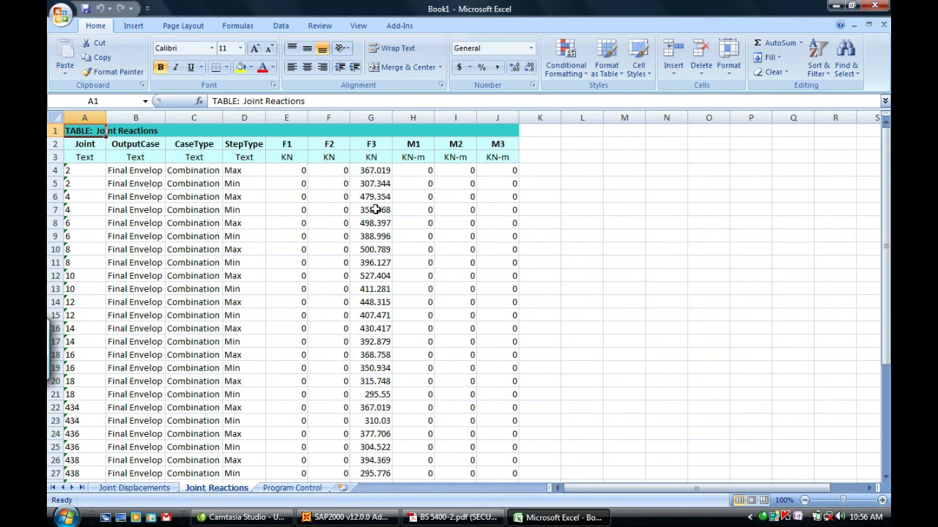
{"action": "scroll", "coordinate": [377, 169], "scroll_direction": "down", "scroll_amount": 2}
{"action": "scroll", "coordinate": [373, 151], "scroll_direction": "up", "scroll_amount": 2}
{"action": "scroll", "coordinate": [371, 268], "scroll_direction": "down", "scroll_amount": 6}
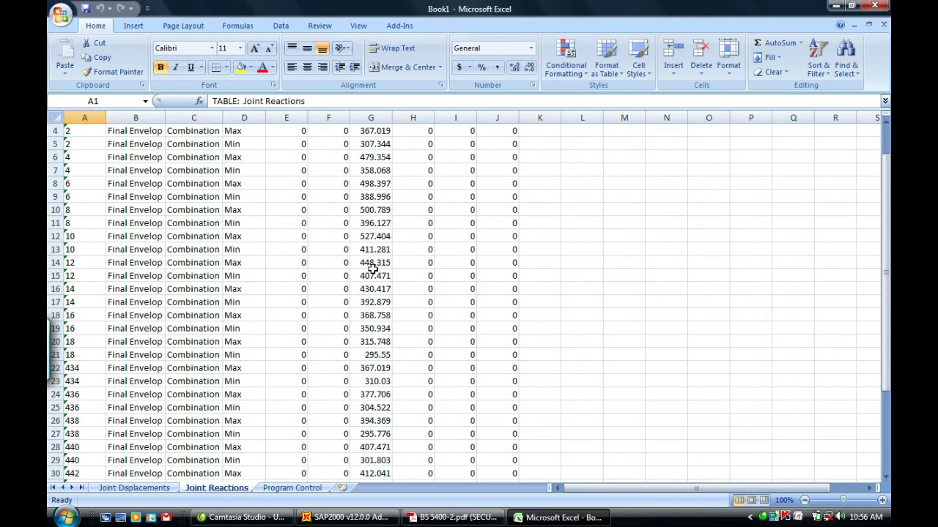
{"action": "scroll", "coordinate": [365, 307], "scroll_direction": "up", "scroll_amount": 1}
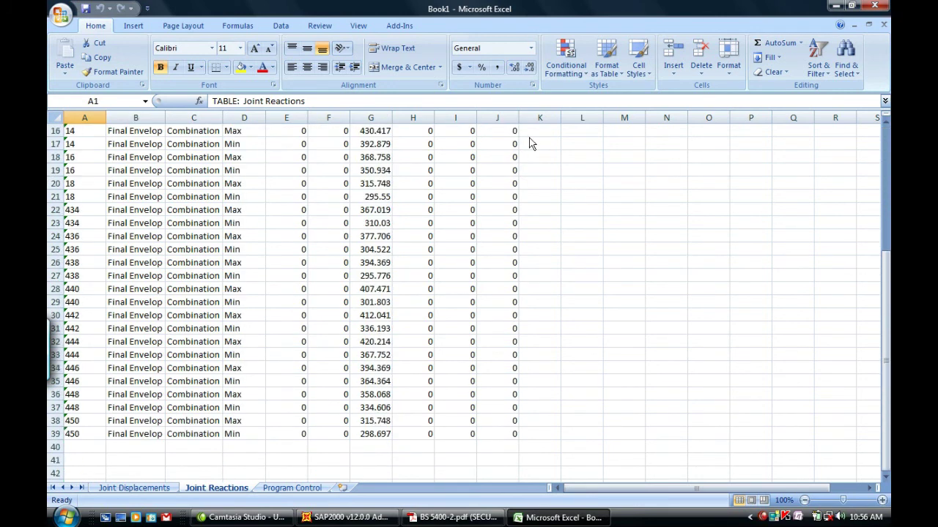
Close the exported workbook, the results tables and the BS 5400-2 document to return to the SAP2000 model.
{"action": "left_click", "coordinate": [873, 5]}
{"action": "left_click", "coordinate": [470, 292]}
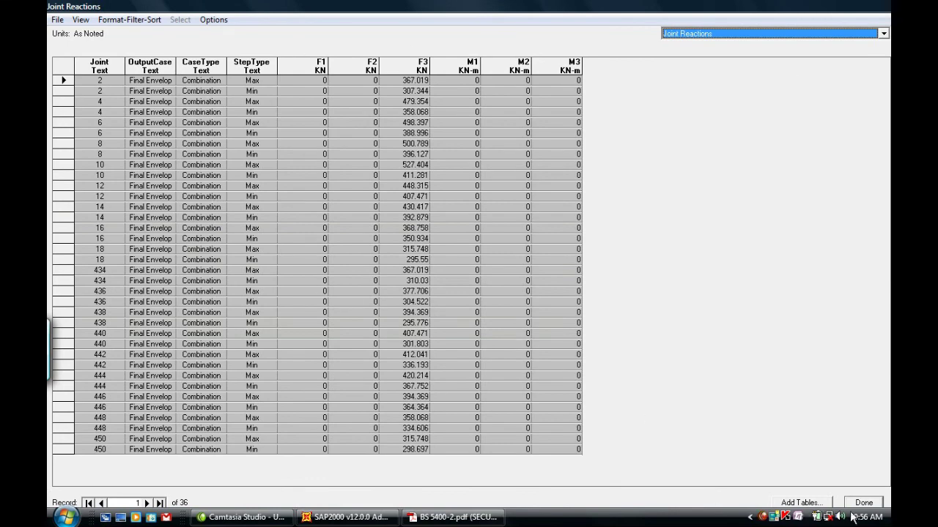
{"action": "left_click", "coordinate": [881, 505]}
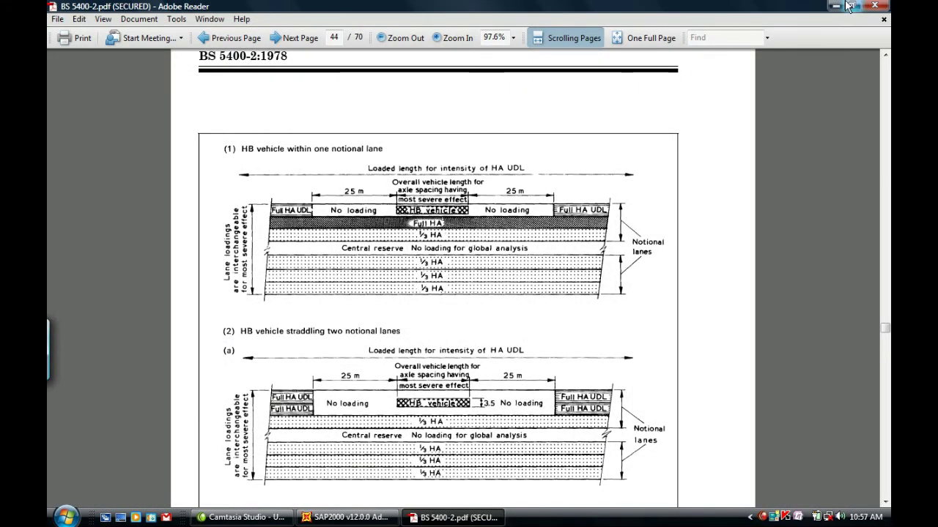
{"action": "left_click", "coordinate": [878, 7]}
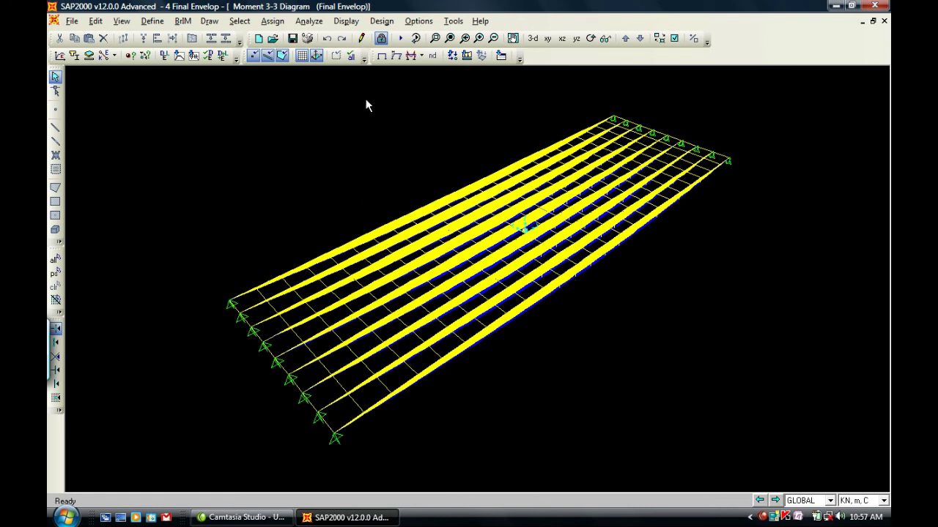
Check the frame force diagram settings for Final Envelop, then review an M Beam's shear and moment envelope diagrams.
{"action": "left_click", "coordinate": [413, 56]}
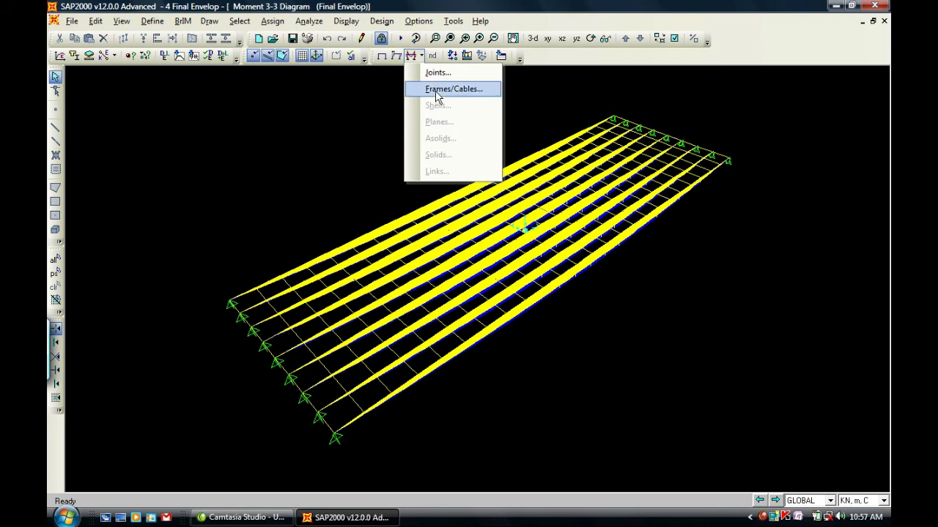
{"action": "left_click", "coordinate": [438, 90]}
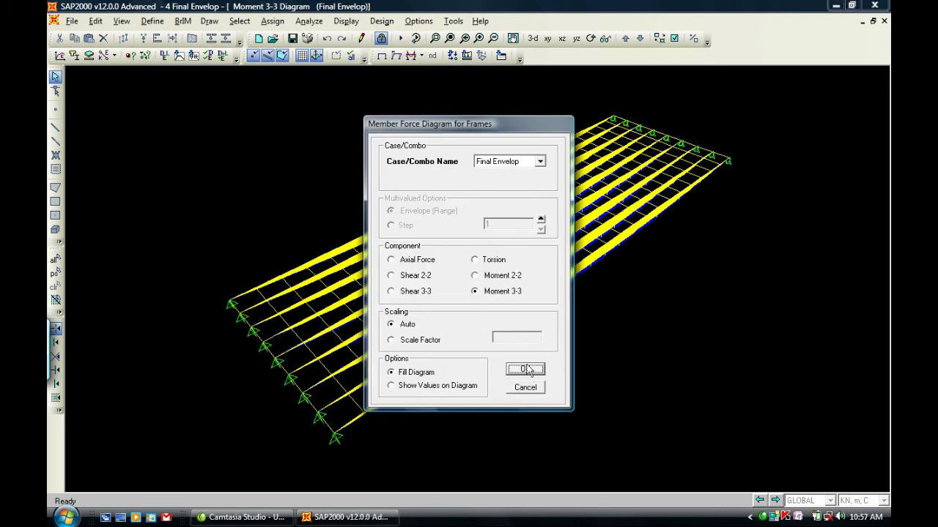
{"action": "left_click", "coordinate": [533, 388]}
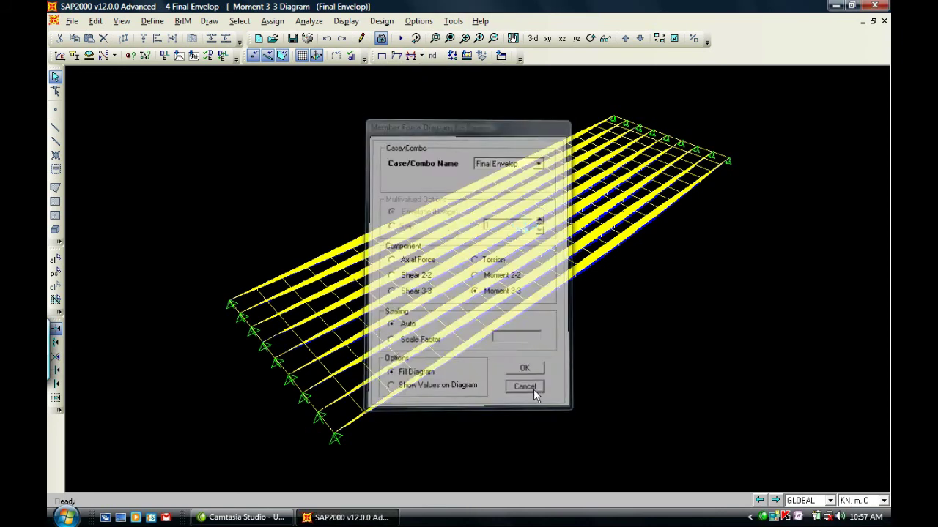
{"action": "right_click", "coordinate": [348, 373]}
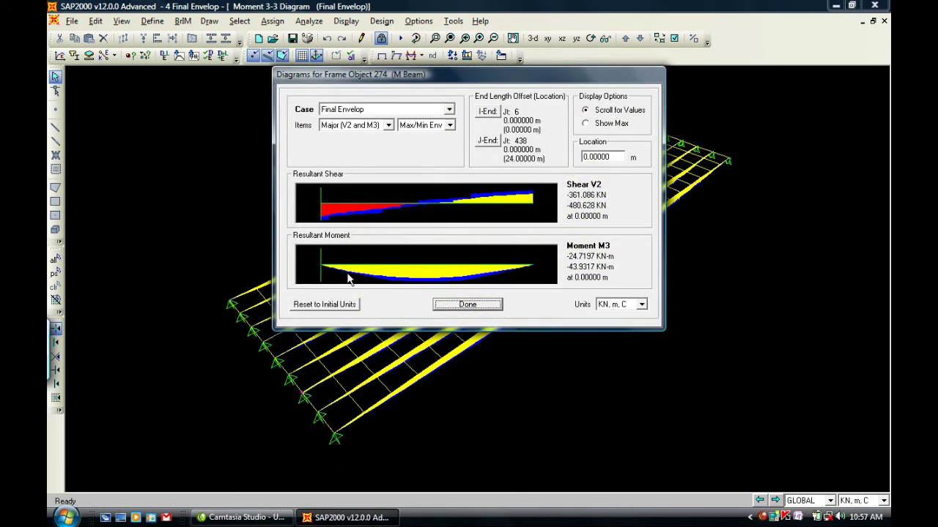
{"action": "key", "text": "Return"}
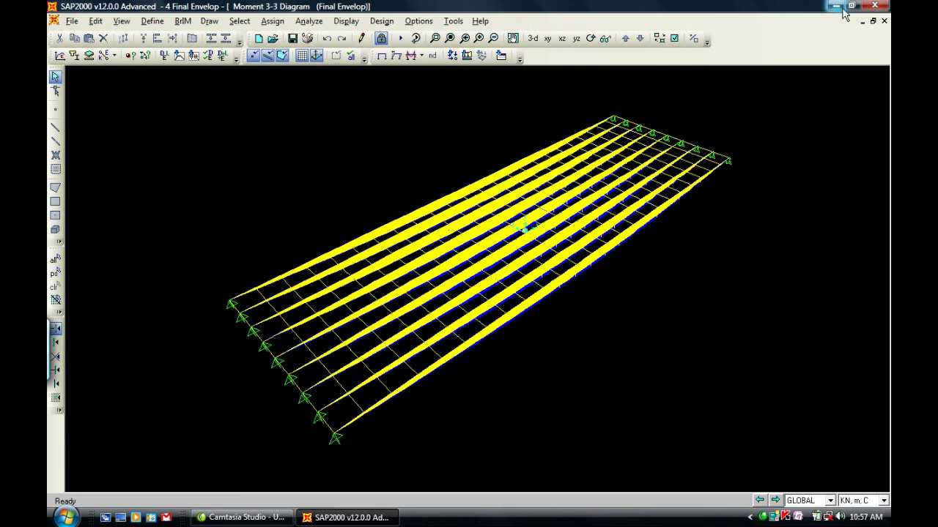
Close SAP2000 without saving the changes to 4 Final Envelop and launch the program again.
{"action": "left_click", "coordinate": [879, 6]}
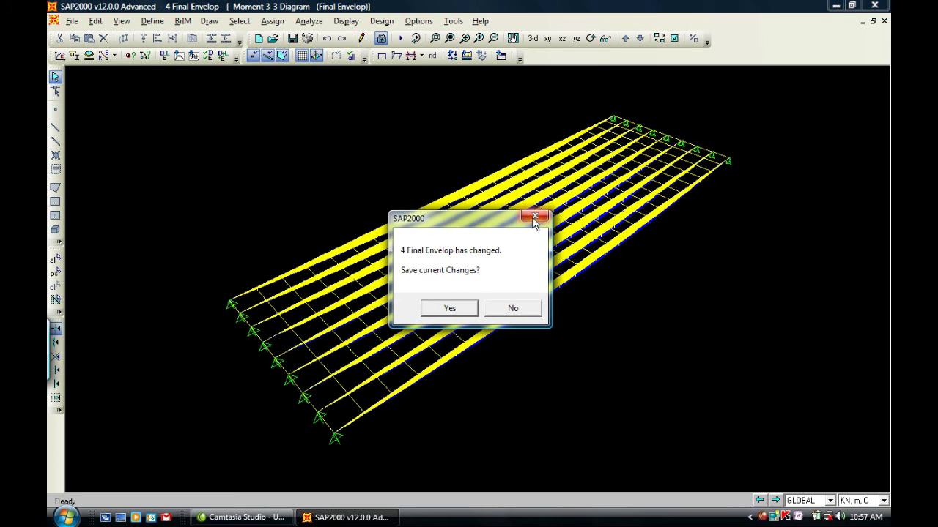
{"action": "left_click", "coordinate": [513, 308]}
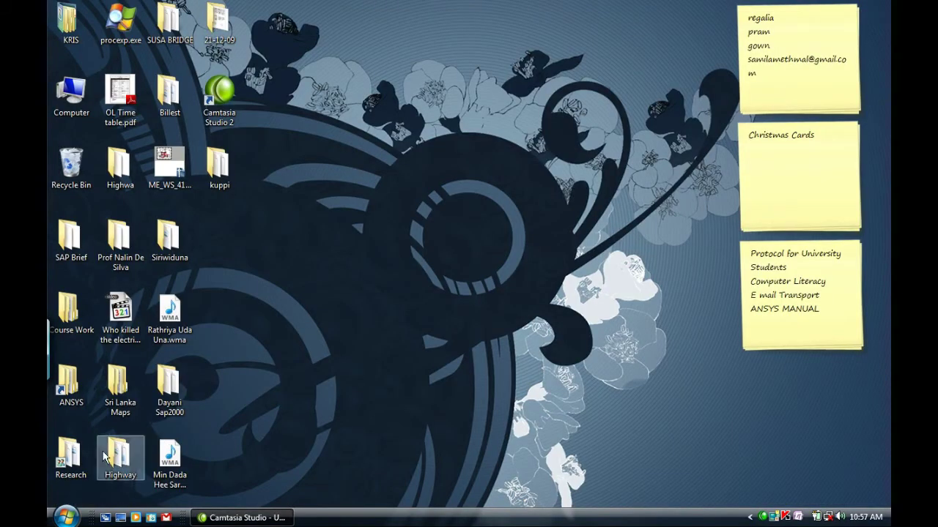
{"action": "left_click", "coordinate": [66, 516]}
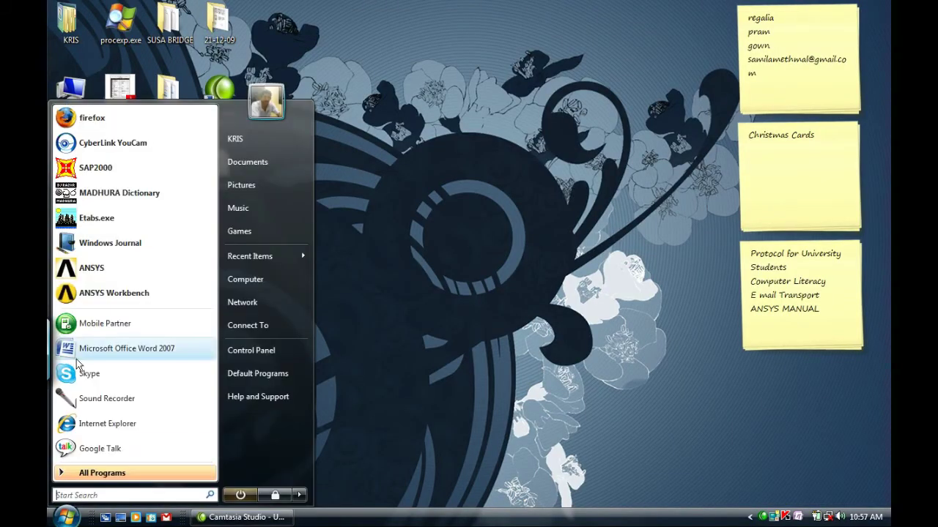
{"action": "left_click", "coordinate": [111, 170]}
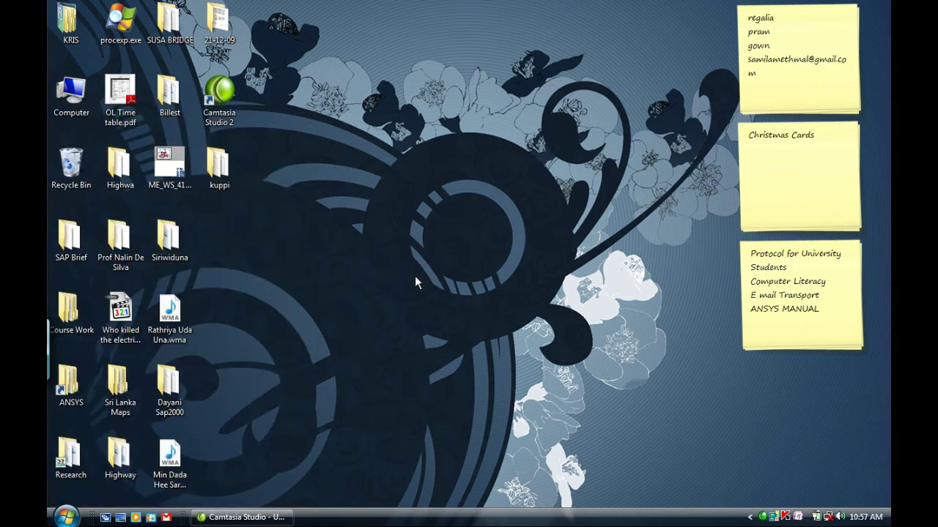
Open the Course Work folder from the desktop, maximize its window and go into the Bridge subfolder.
{"action": "double_click", "coordinate": [69, 314]}
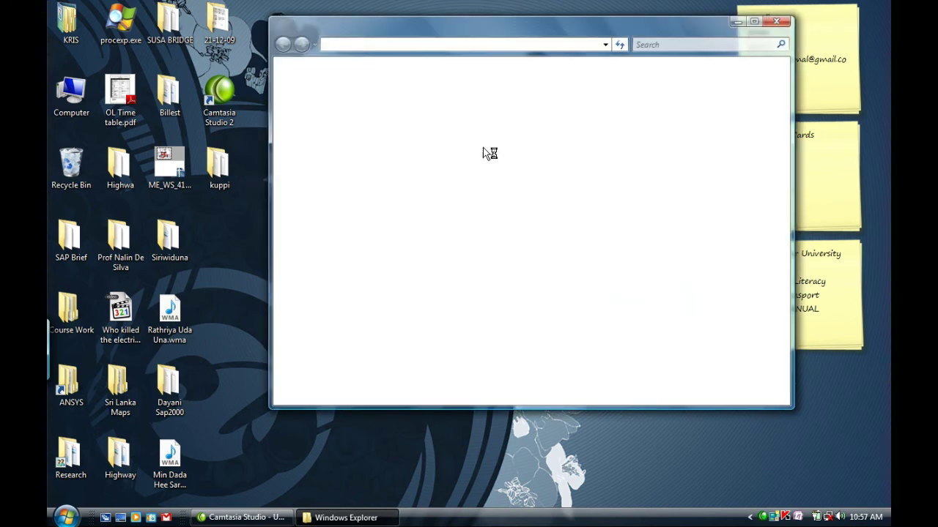
{"action": "double_click", "coordinate": [529, 28]}
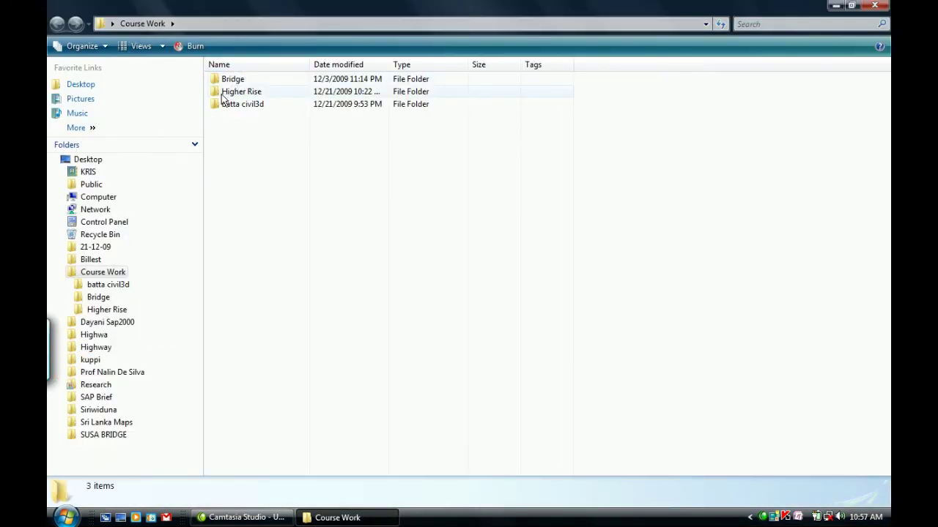
{"action": "left_click", "coordinate": [241, 80]}
{"action": "left_click", "coordinate": [244, 81]}
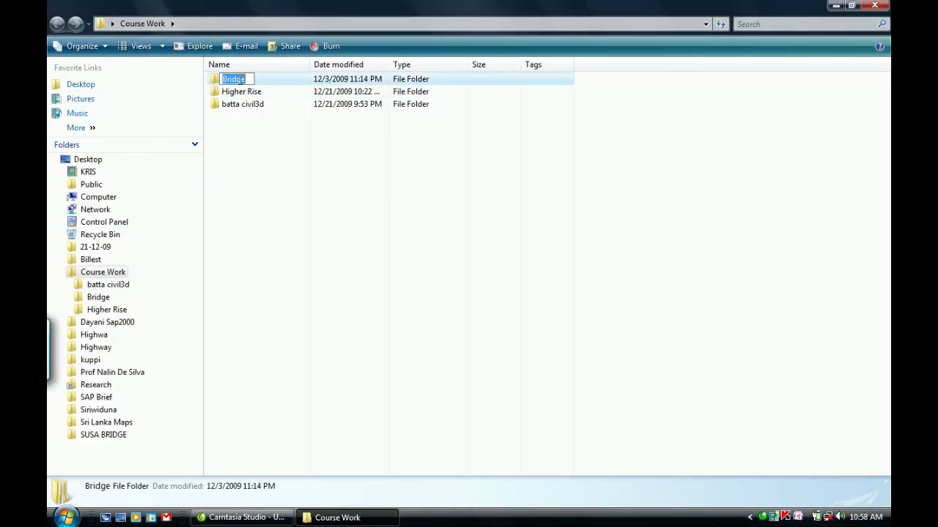
{"action": "left_click", "coordinate": [265, 177]}
{"action": "double_click", "coordinate": [260, 79]}
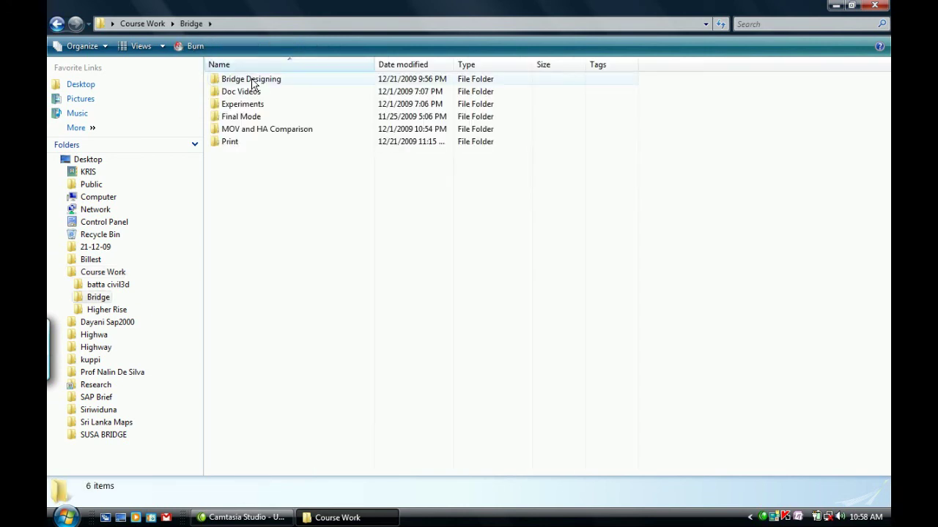